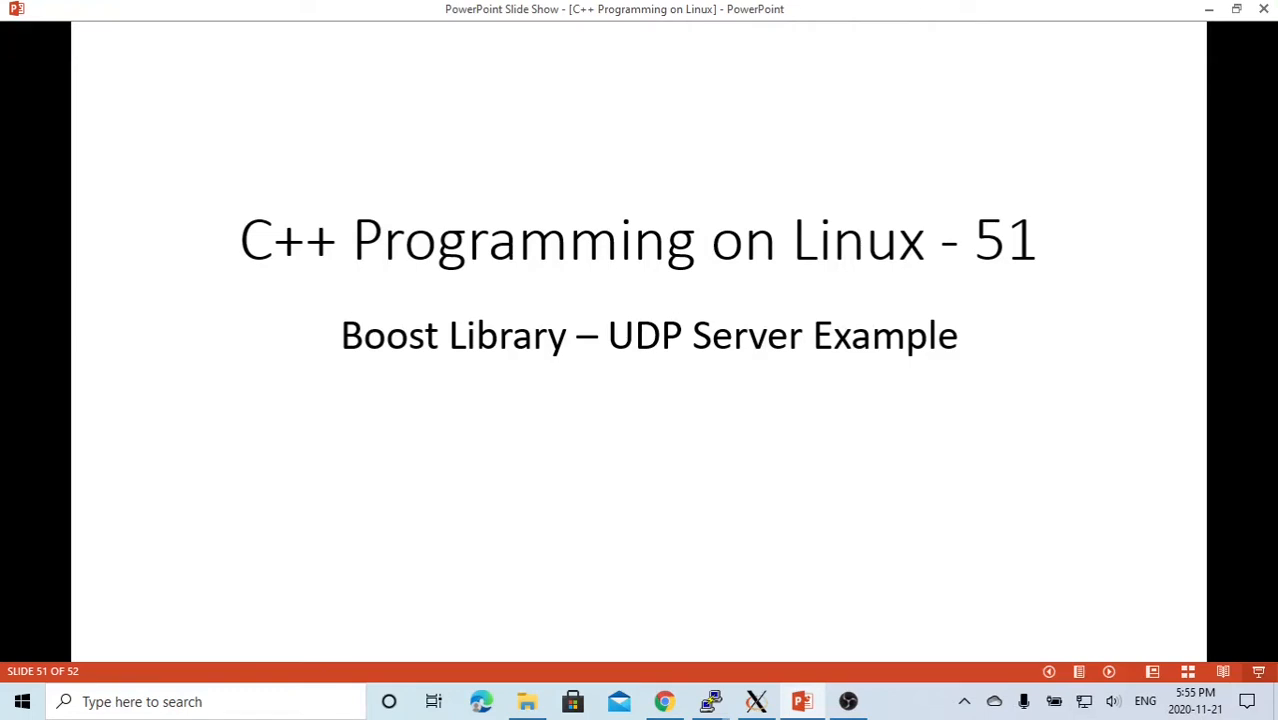
# Minimize the PowerPoint slide show so the Boost homepage in Chrome is visible.
pyautogui.click(1220, 18)
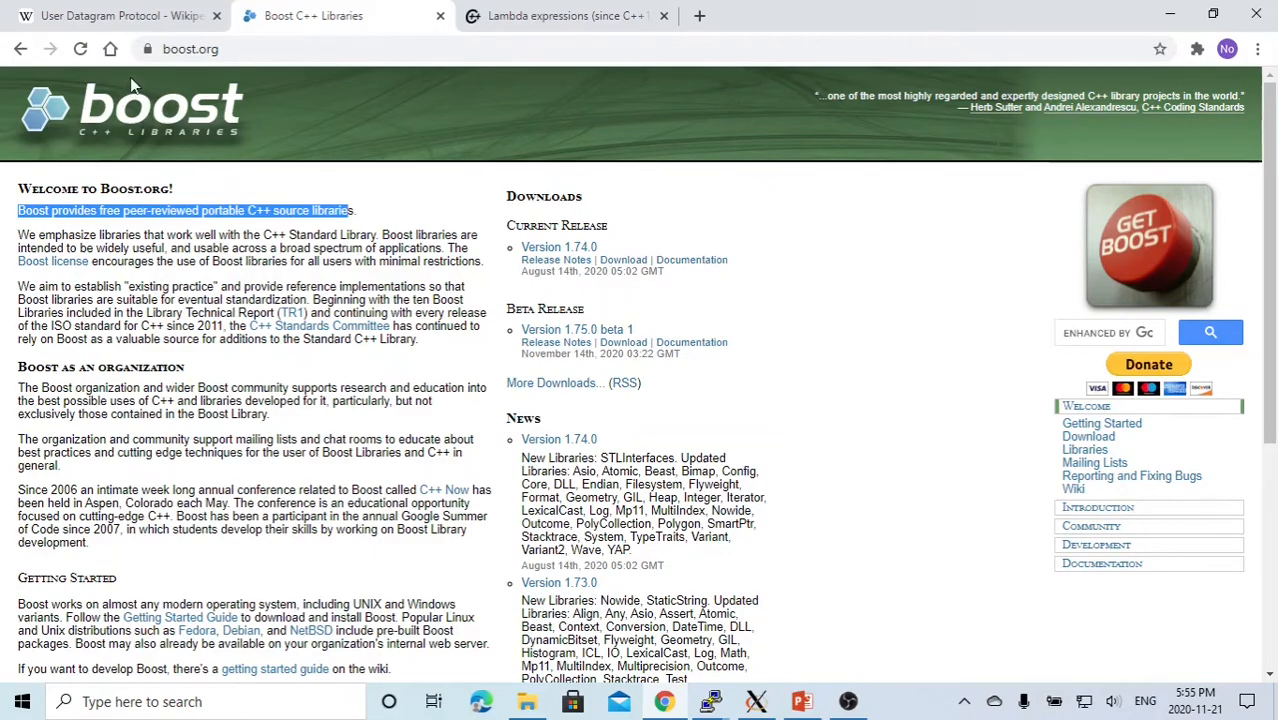
# Highlight the UDP article title, its 1980 design origin and message-sending purpose.
pyautogui.click(118, 27)
pyautogui.scroll(5, 445, 170)
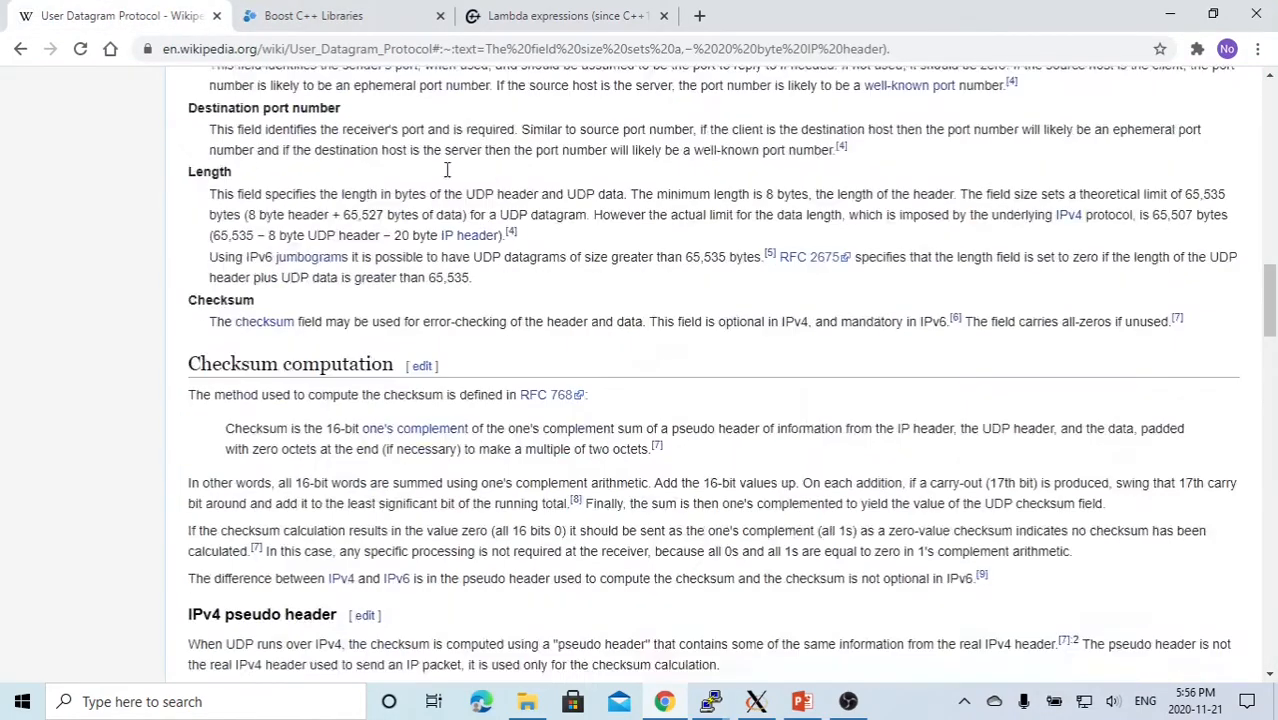
pyautogui.scroll(10, 455, 172)
pyautogui.scroll(6, 458, 172)
pyautogui.scroll(3, 458, 172)
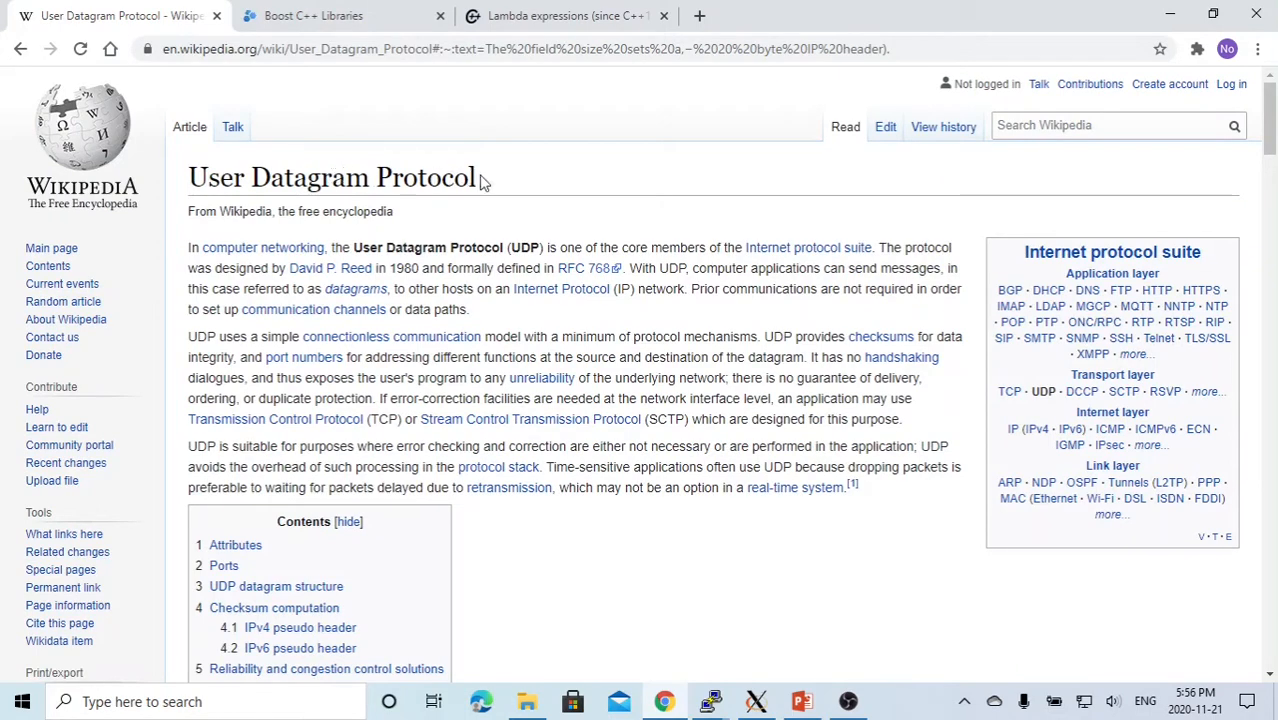
pyautogui.moveTo(480, 182)
pyautogui.mouseDown()
pyautogui.moveTo(282, 167)
pyautogui.moveTo(176, 176)
pyautogui.mouseUp()
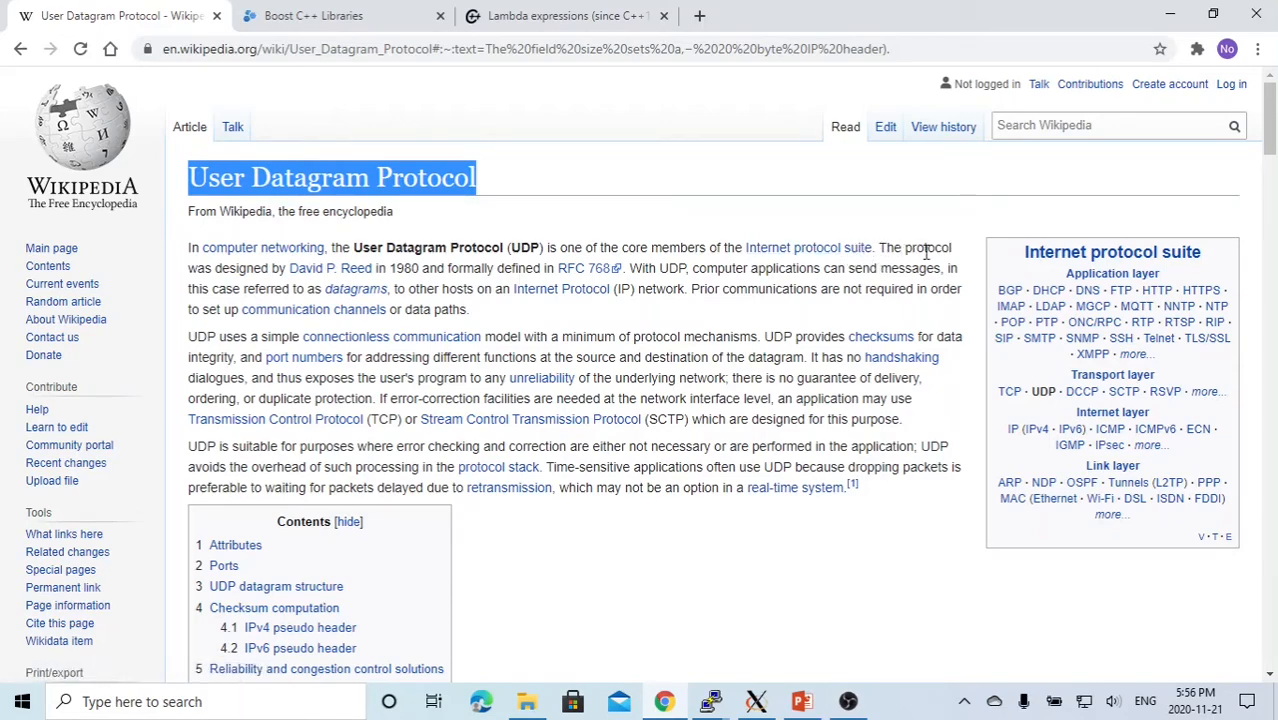
pyautogui.moveTo(878, 248); pyautogui.dragTo(271, 268)
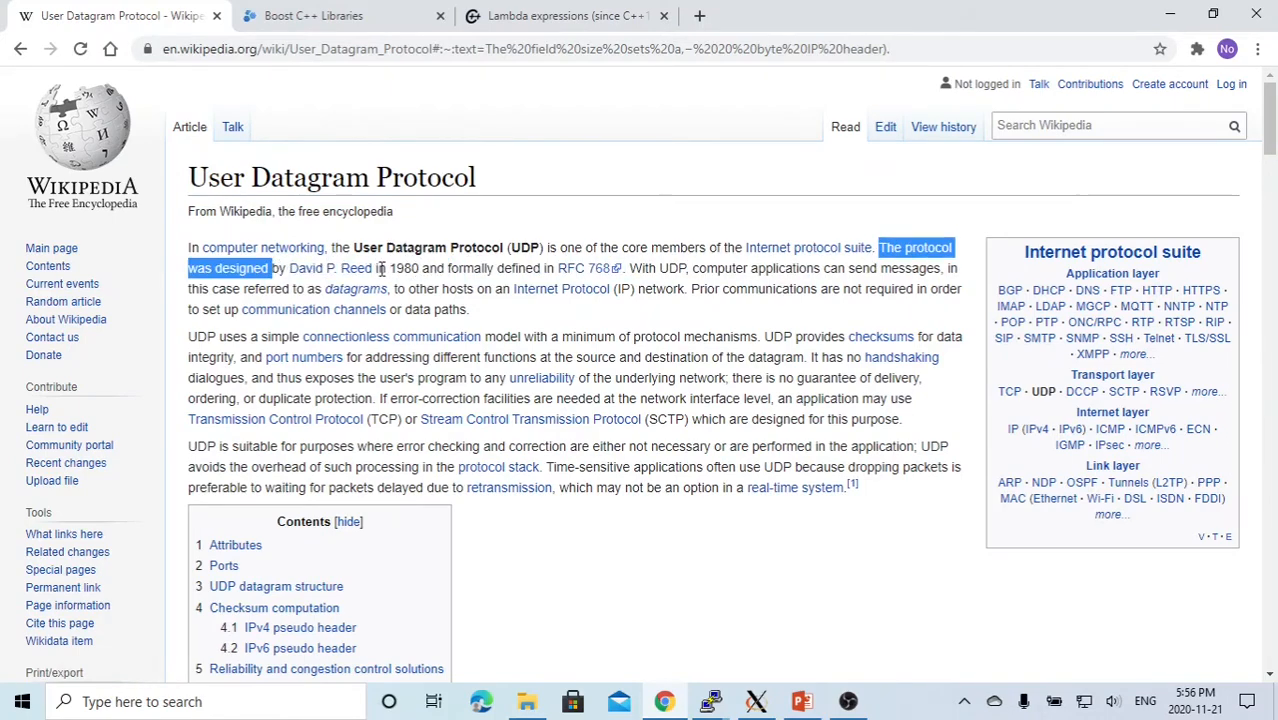
pyautogui.moveTo(377, 268); pyautogui.dragTo(420, 268)
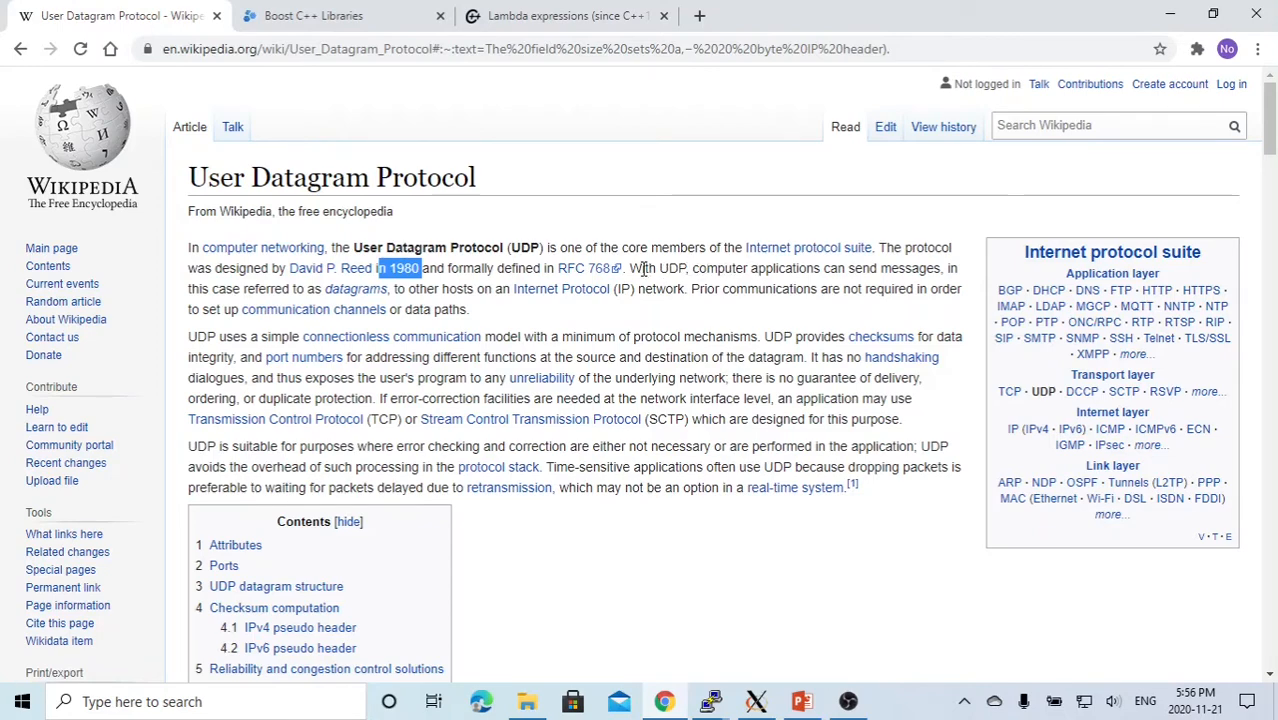
pyautogui.moveTo(643, 268); pyautogui.dragTo(941, 262)
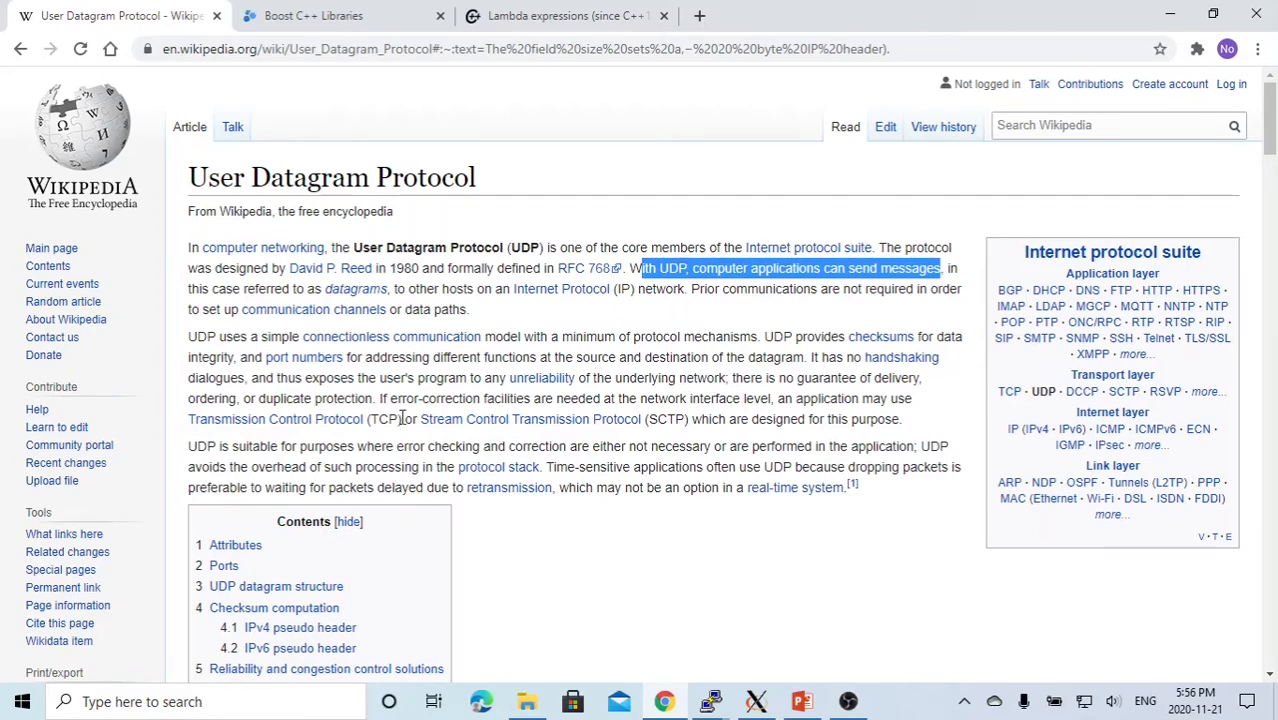
# Highlight the Transmission Control Protocol mention and UDP's lack of handshaking dialogues.
pyautogui.moveTo(402, 419); pyautogui.dragTo(188, 427)
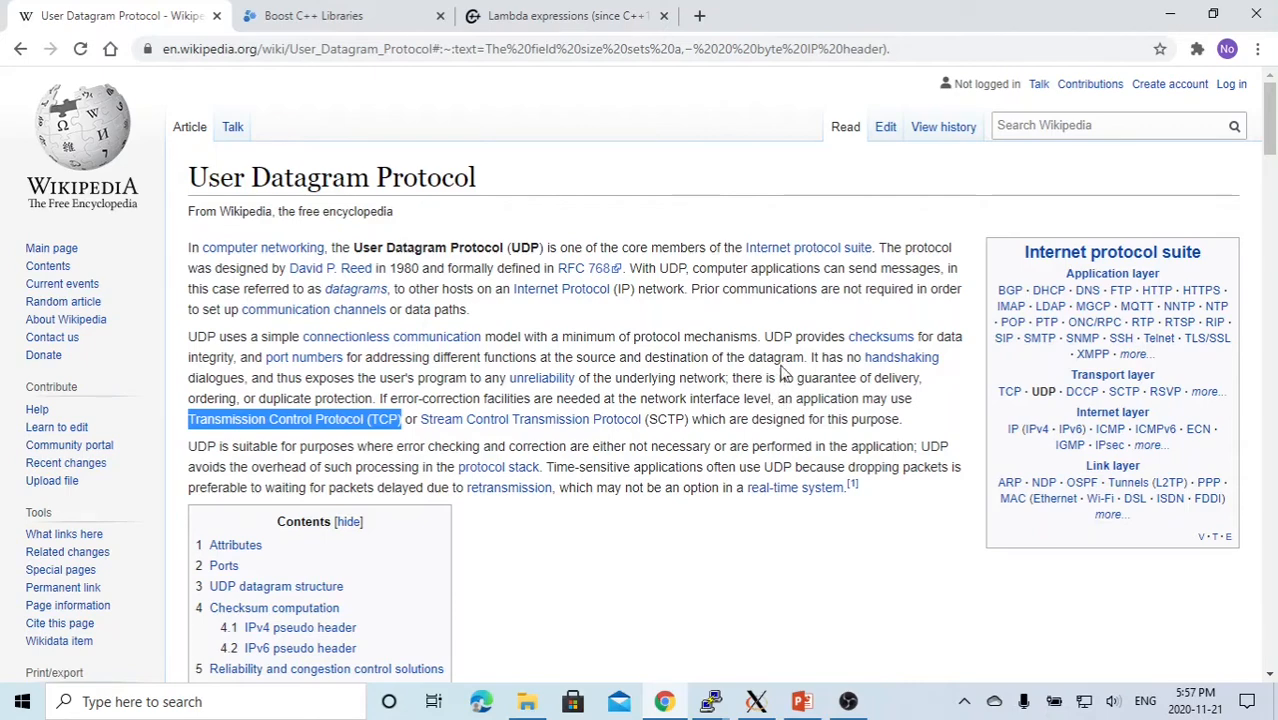
pyautogui.moveTo(811, 357)
pyautogui.mouseDown()
pyautogui.moveTo(930, 358)
pyautogui.moveTo(247, 380)
pyautogui.mouseUp()
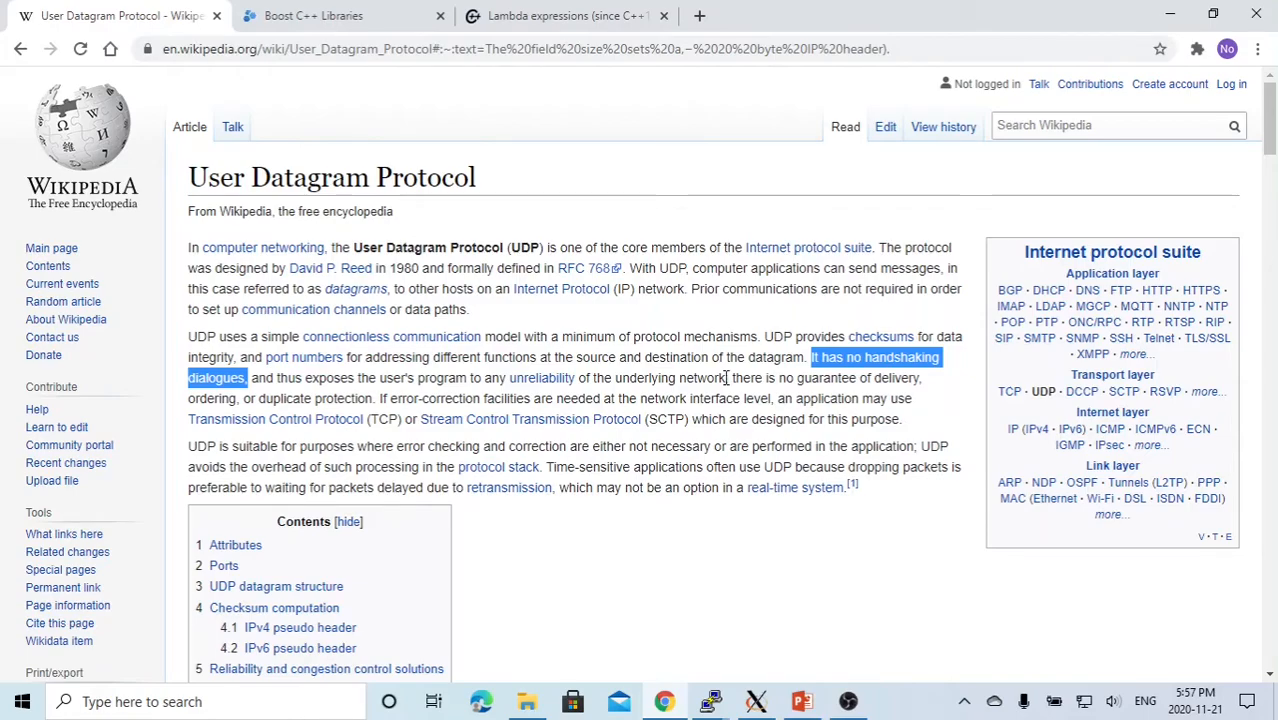
pyautogui.scroll(-5, 722, 378)
pyautogui.scroll(-6, 722, 380)
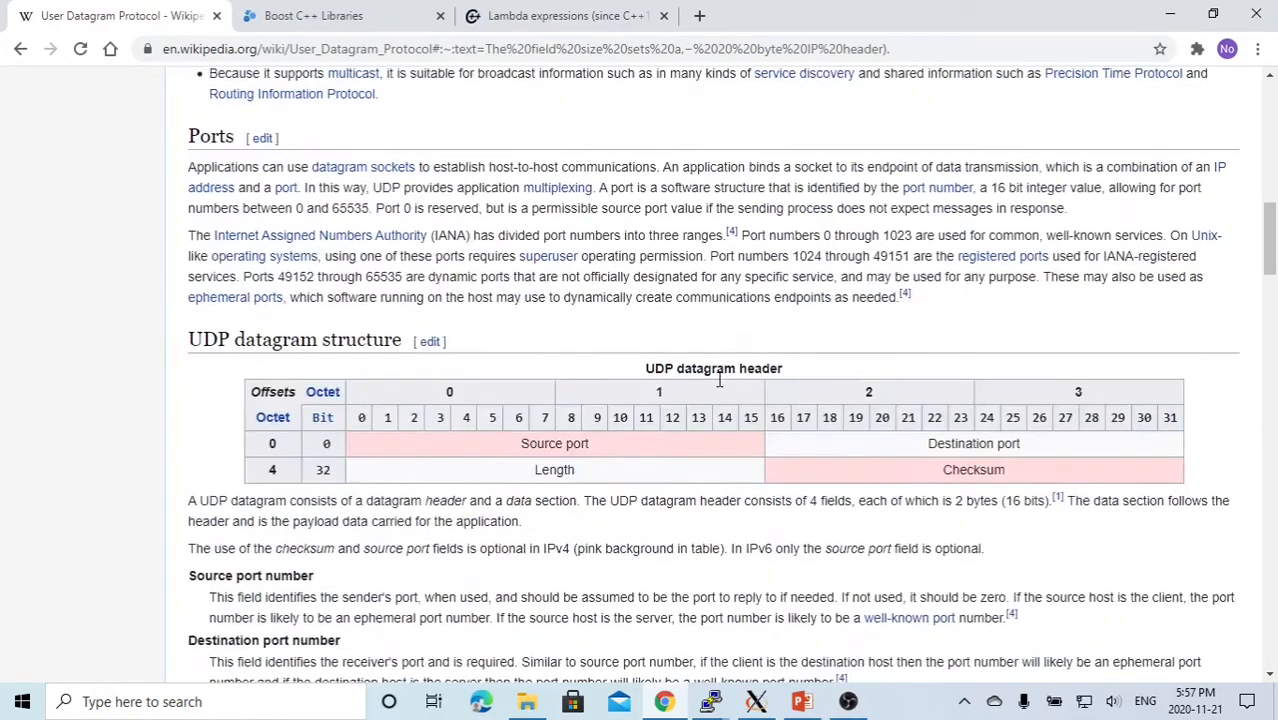
pyautogui.scroll(-4, 724, 390)
pyautogui.scroll(3, 726, 414)
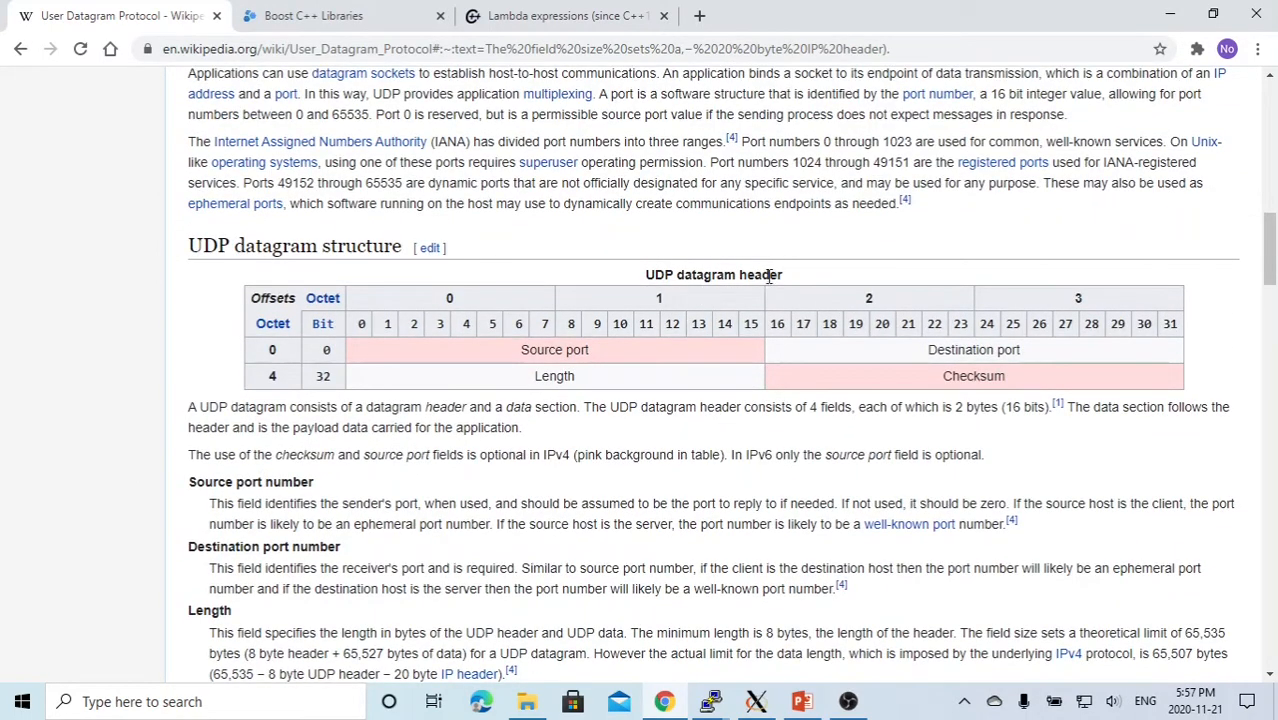
pyautogui.doubleClick(550, 356)
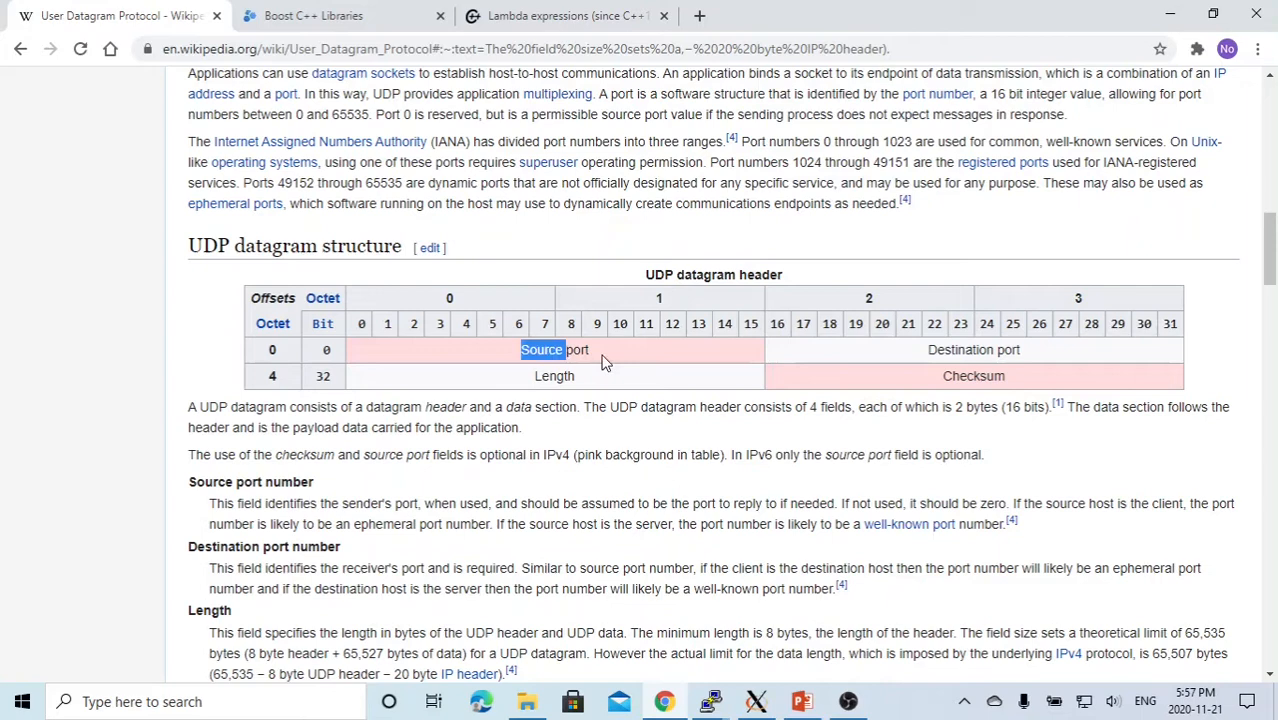
pyautogui.click(586, 353)
pyautogui.doubleClick(952, 346)
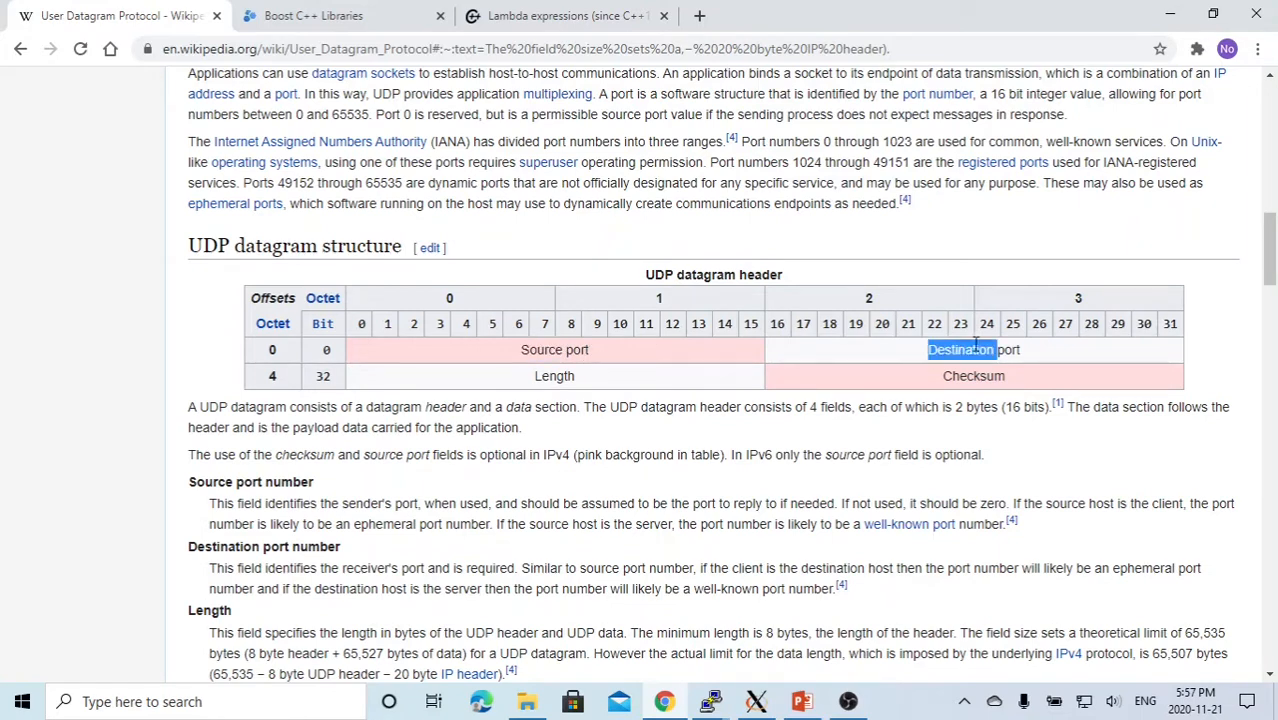
pyautogui.click(548, 382)
pyautogui.doubleClick(548, 382)
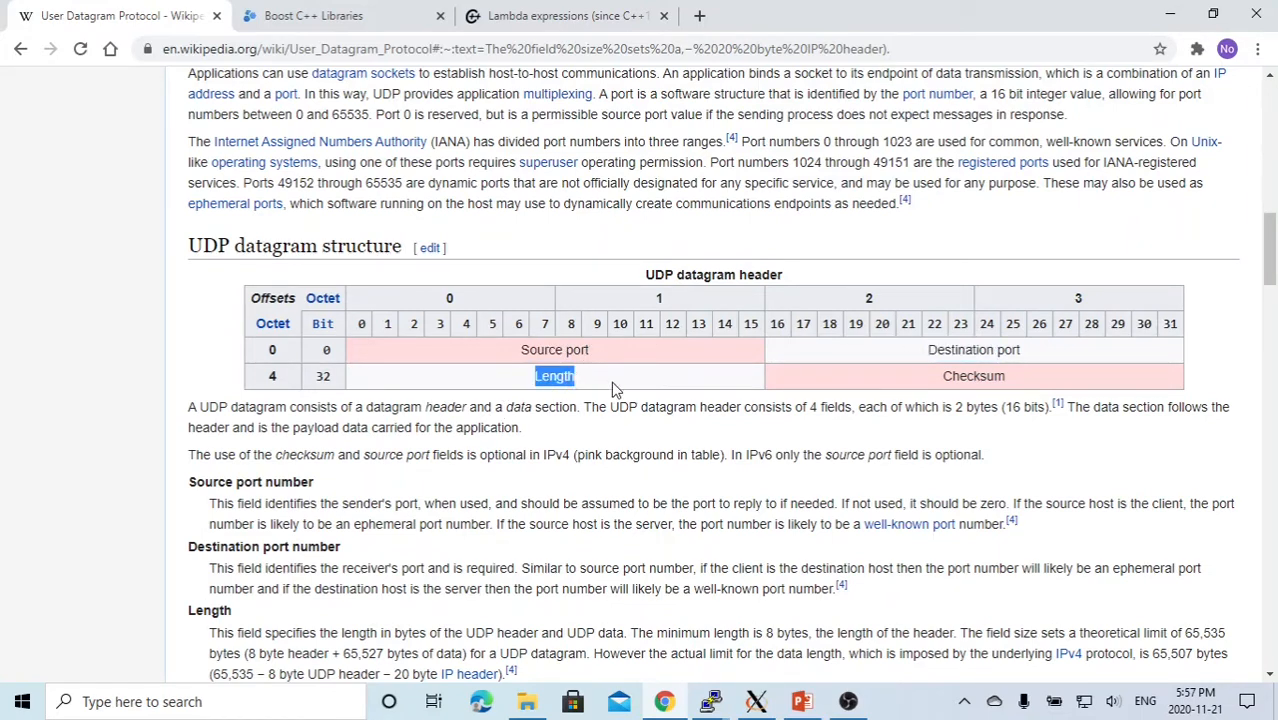
pyautogui.click(982, 380)
pyautogui.doubleClick(982, 380)
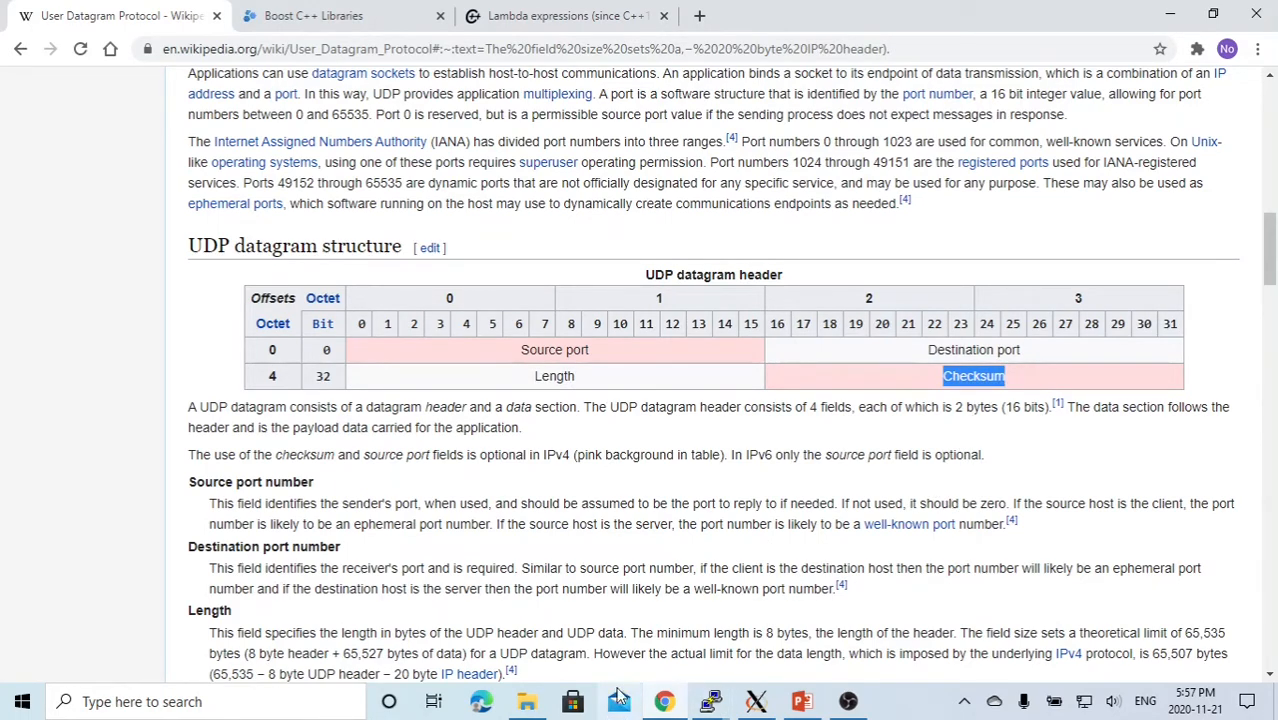
pyautogui.click(711, 700)
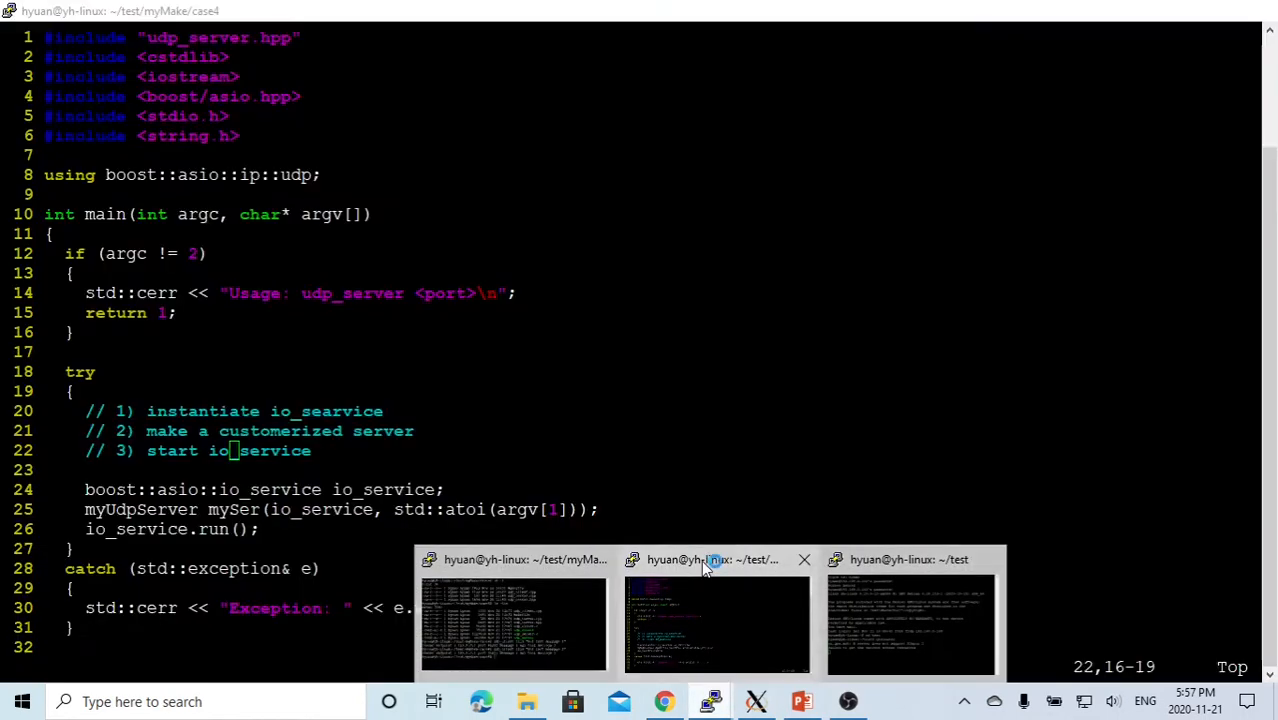
pyautogui.click(709, 560)
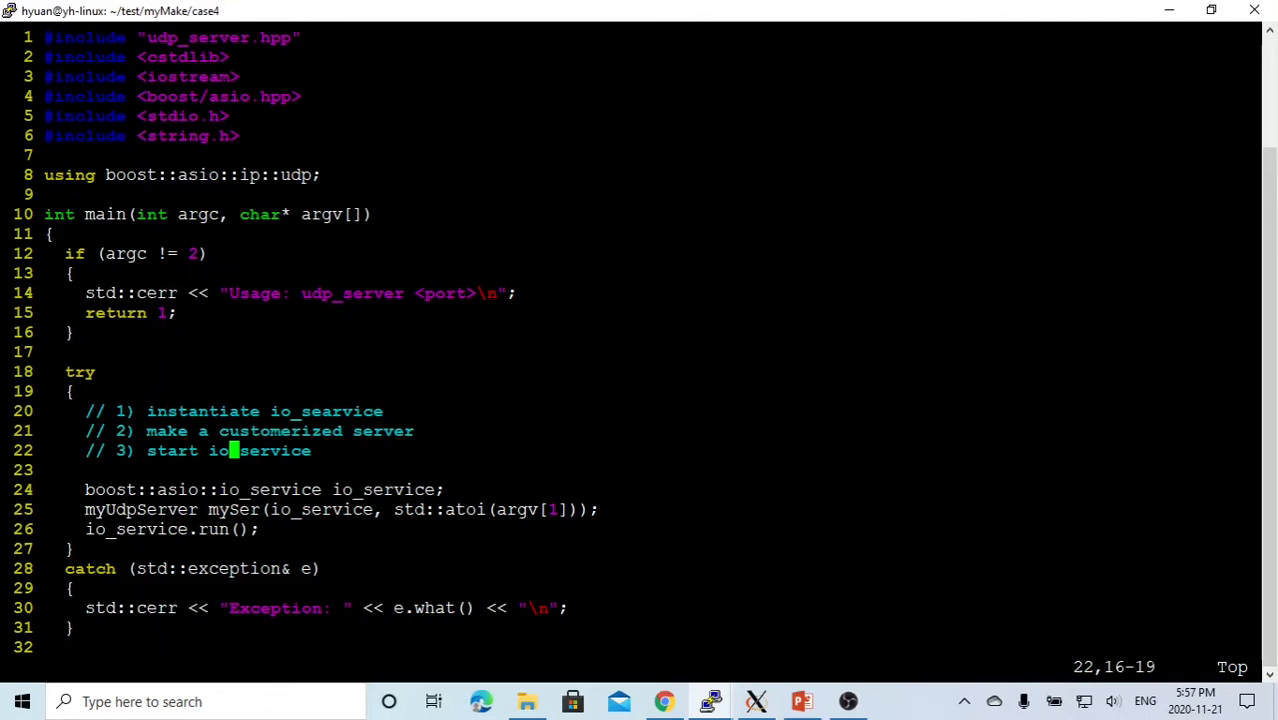
pyautogui.press('Up')
pyautogui.press('Up')
pyautogui.press('Up')
pyautogui.press('Up')
pyautogui.press('Up')
pyautogui.press('Up')
pyautogui.press('Up')
pyautogui.press('Up')
pyautogui.press('Up')
pyautogui.press('Up')
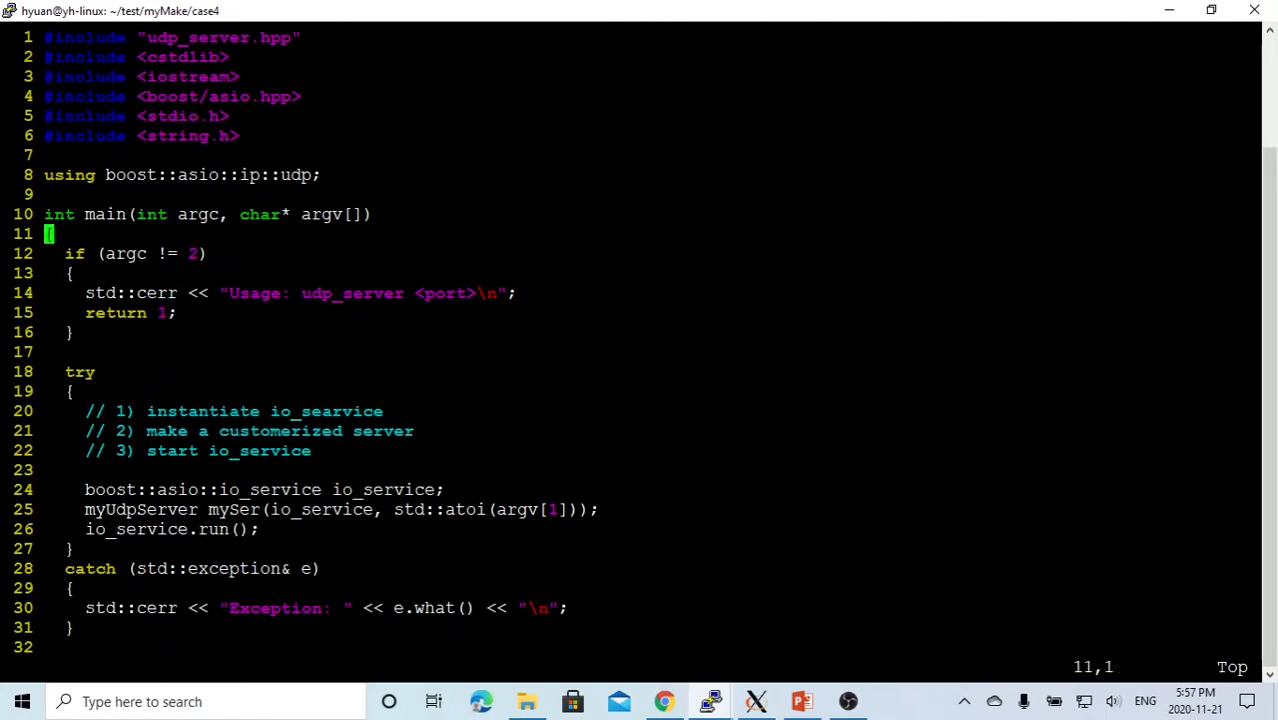
pyautogui.press('Up')
pyautogui.doubleClick(445, 293)
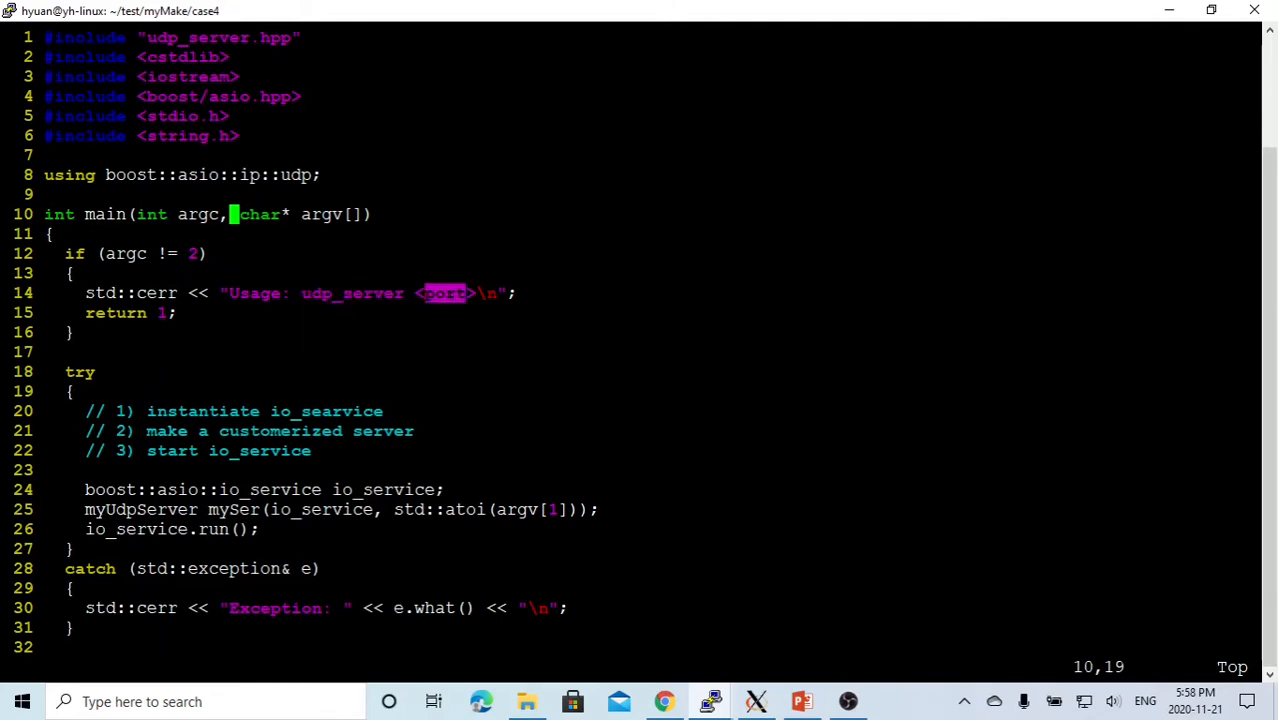
pyautogui.press('Down')
pyautogui.press('Down')
pyautogui.press('Down')
pyautogui.press('Down')
pyautogui.press('Down')
pyautogui.press('Down')
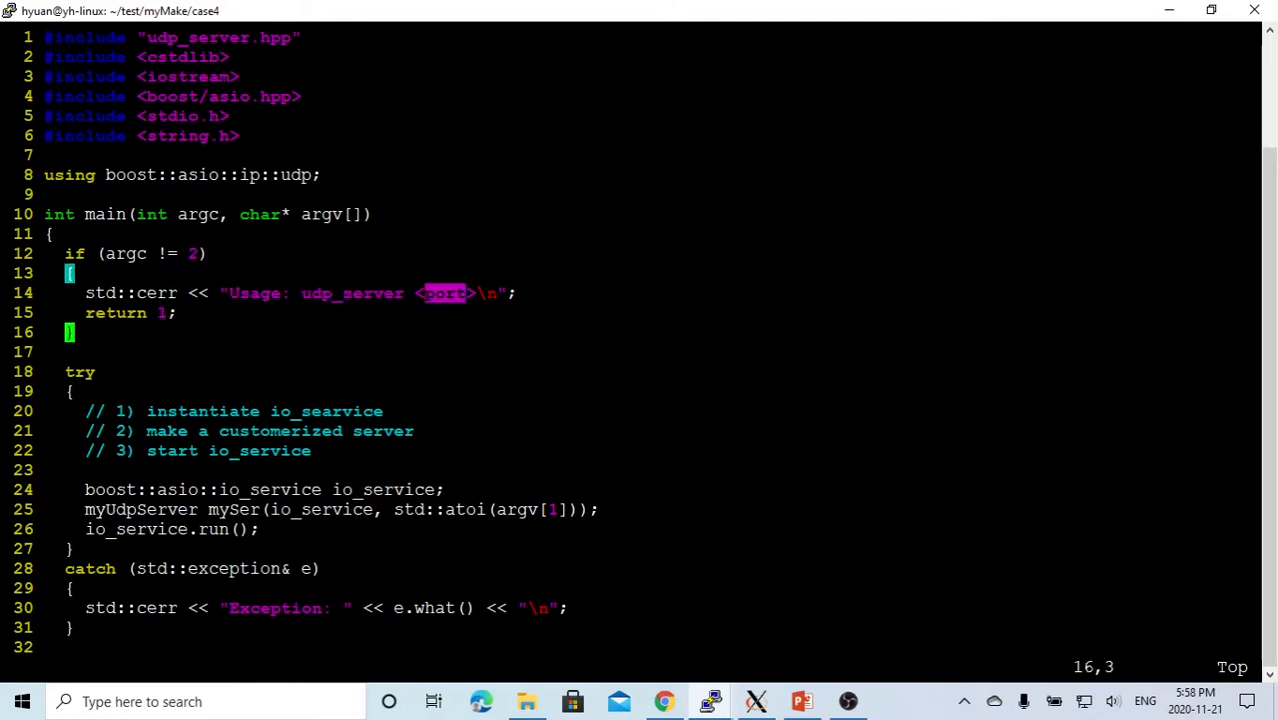
pyautogui.press('Down')
pyautogui.press('Down')
pyautogui.press('Down')
pyautogui.press('Down')
pyautogui.press('Down')
pyautogui.press('Down')
pyautogui.press('Down')
pyautogui.press('Down')
pyautogui.press('Down')
pyautogui.press('Down')
pyautogui.press('Down')
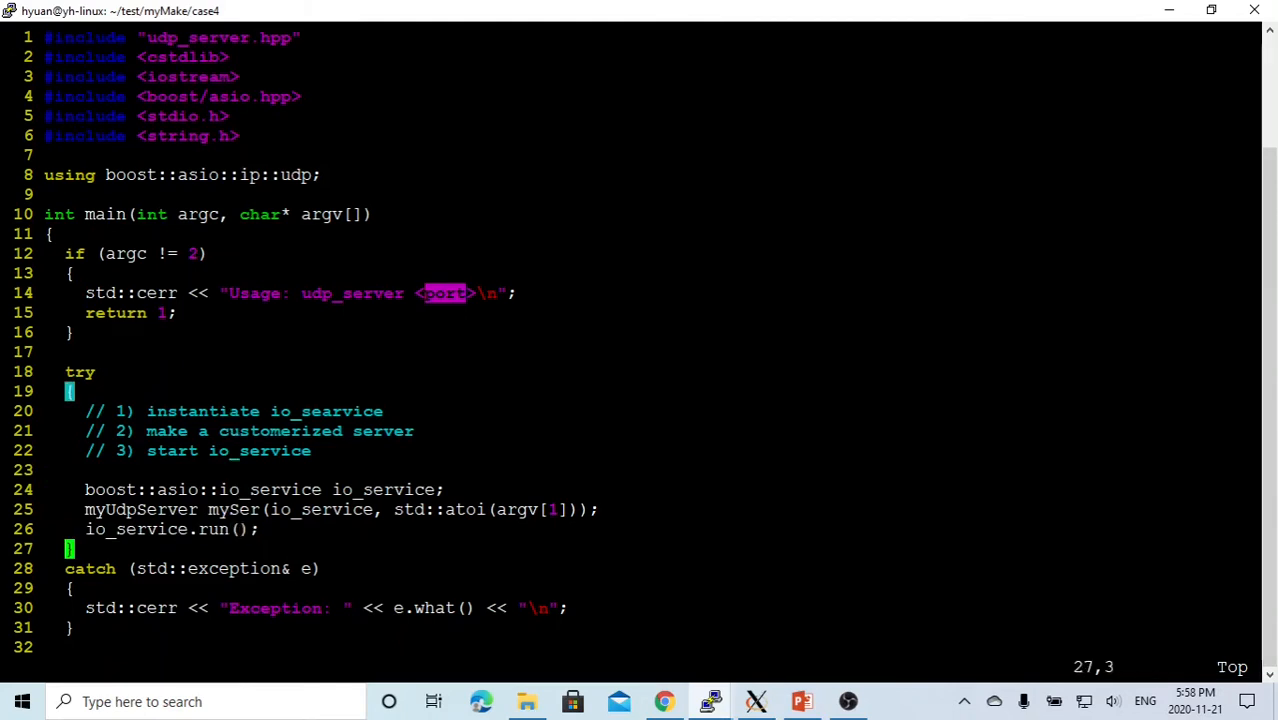
pyautogui.press('Down')
pyautogui.press('Down')
pyautogui.press('Up')
pyautogui.press('Up')
pyautogui.press('Up')
pyautogui.press('Up')
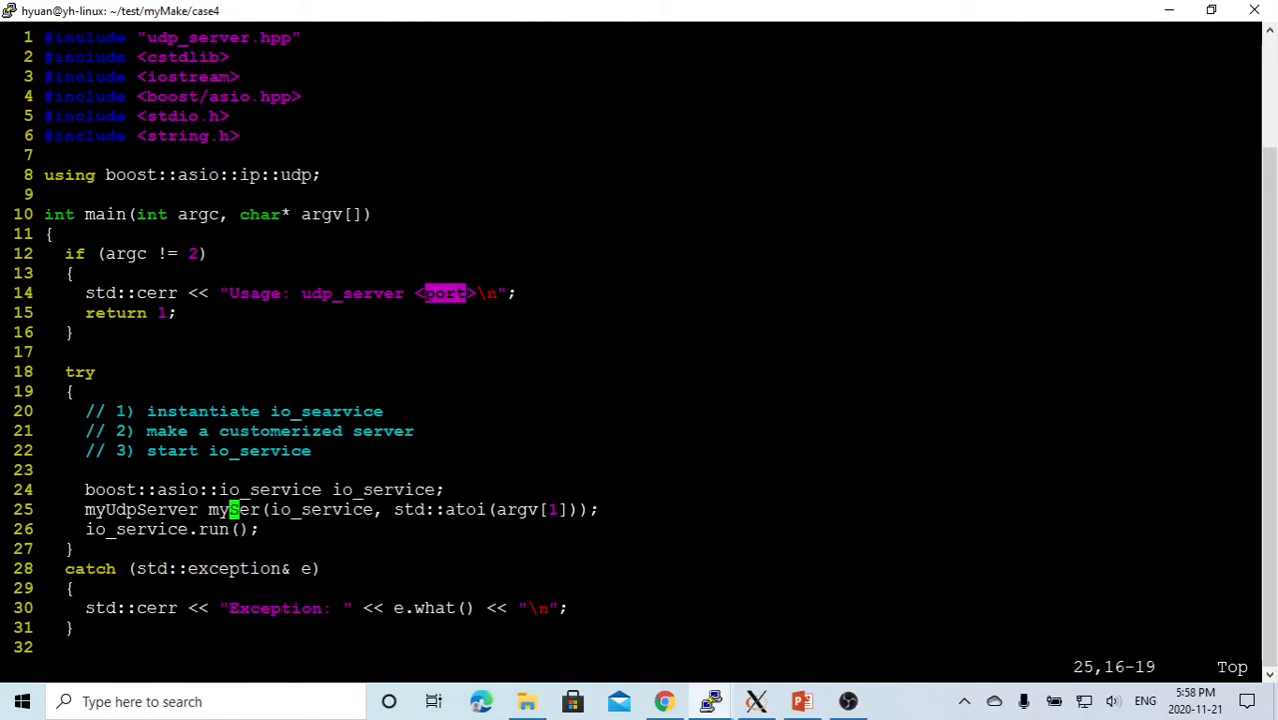
pyautogui.press('Up')
pyautogui.press('Up')
pyautogui.press('Up')
pyautogui.press('j')
pyautogui.moveTo(86, 489); pyautogui.dragTo(322, 489)
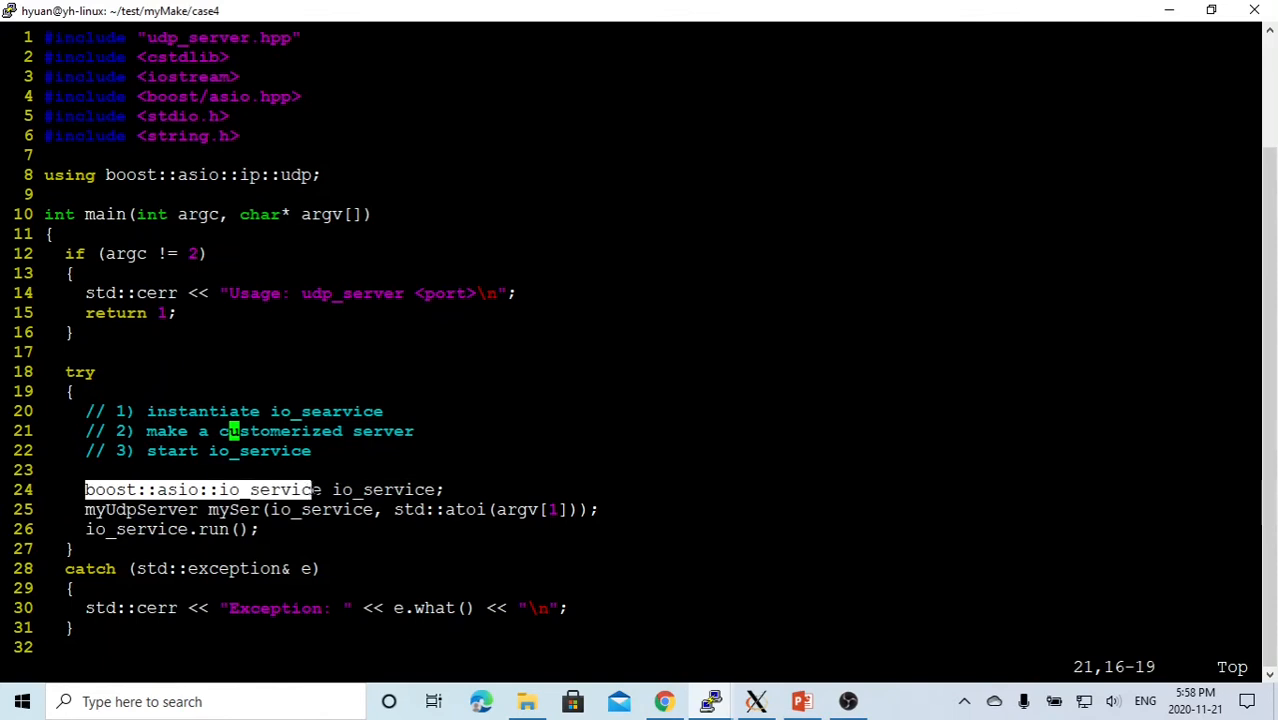
pyautogui.moveTo(333, 489); pyautogui.dragTo(435, 489)
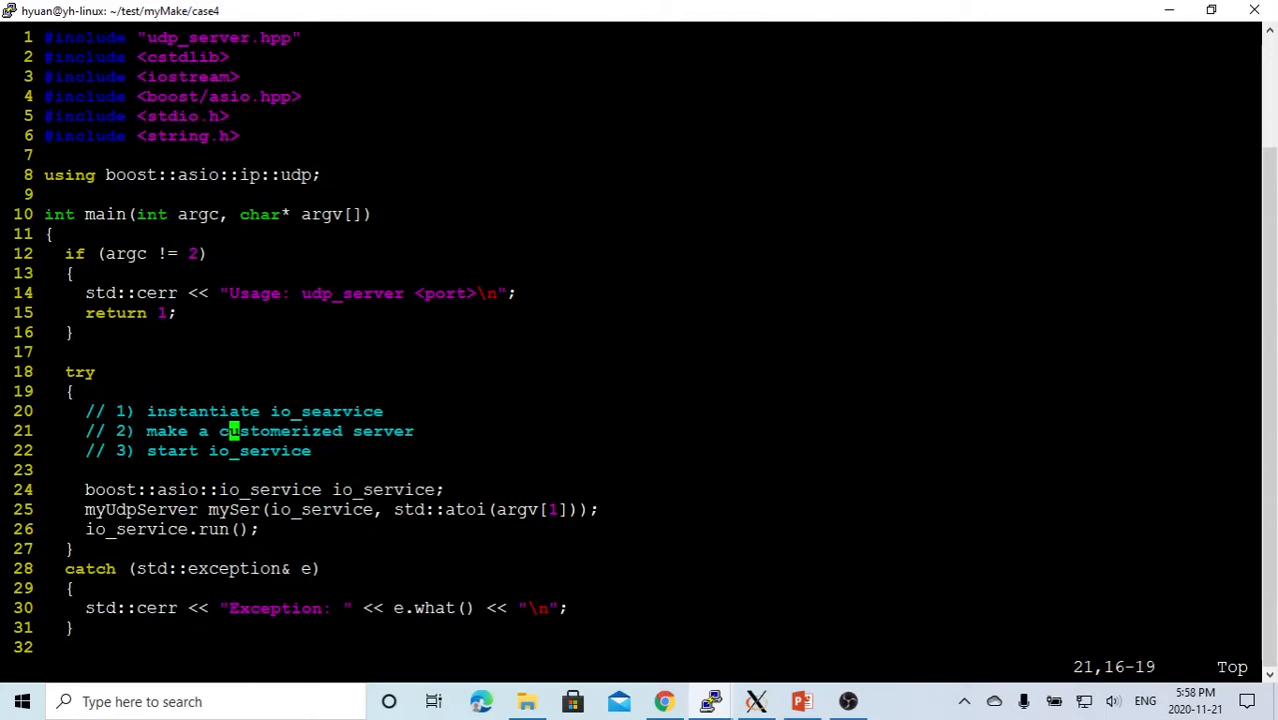
pyautogui.moveTo(75, 509); pyautogui.dragTo(373, 509)
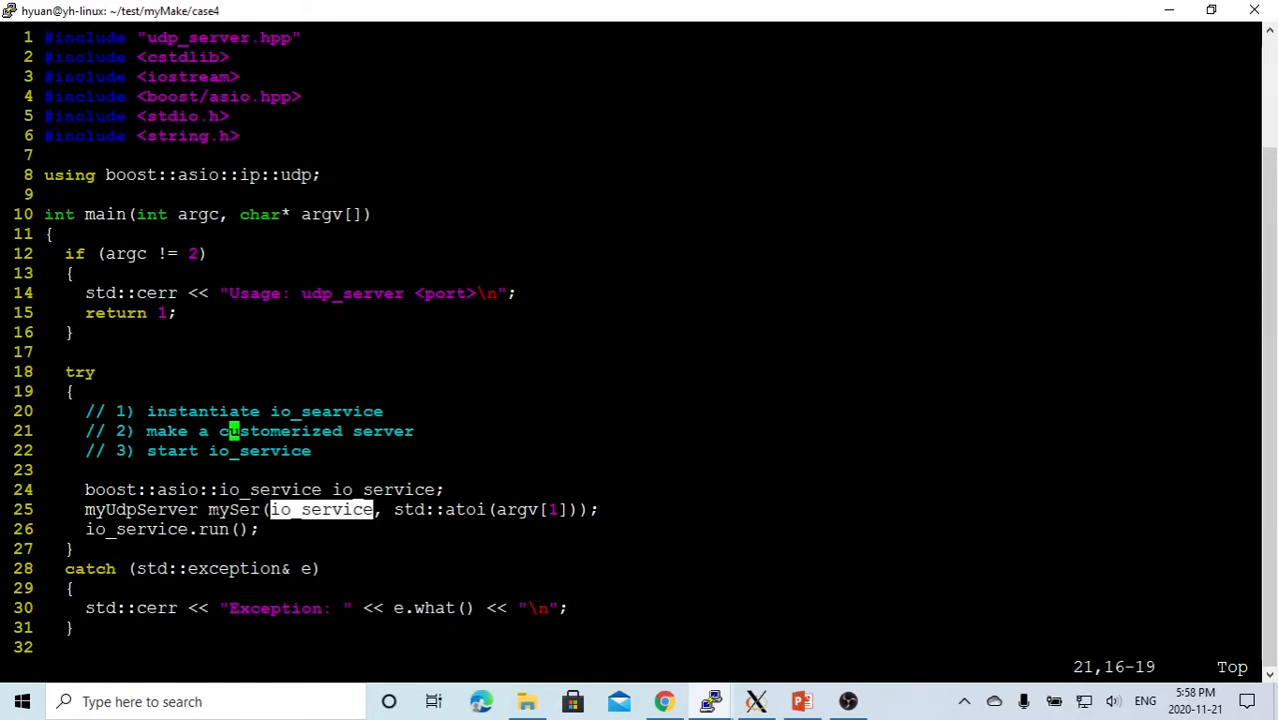
pyautogui.moveTo(85, 509); pyautogui.dragTo(199, 509)
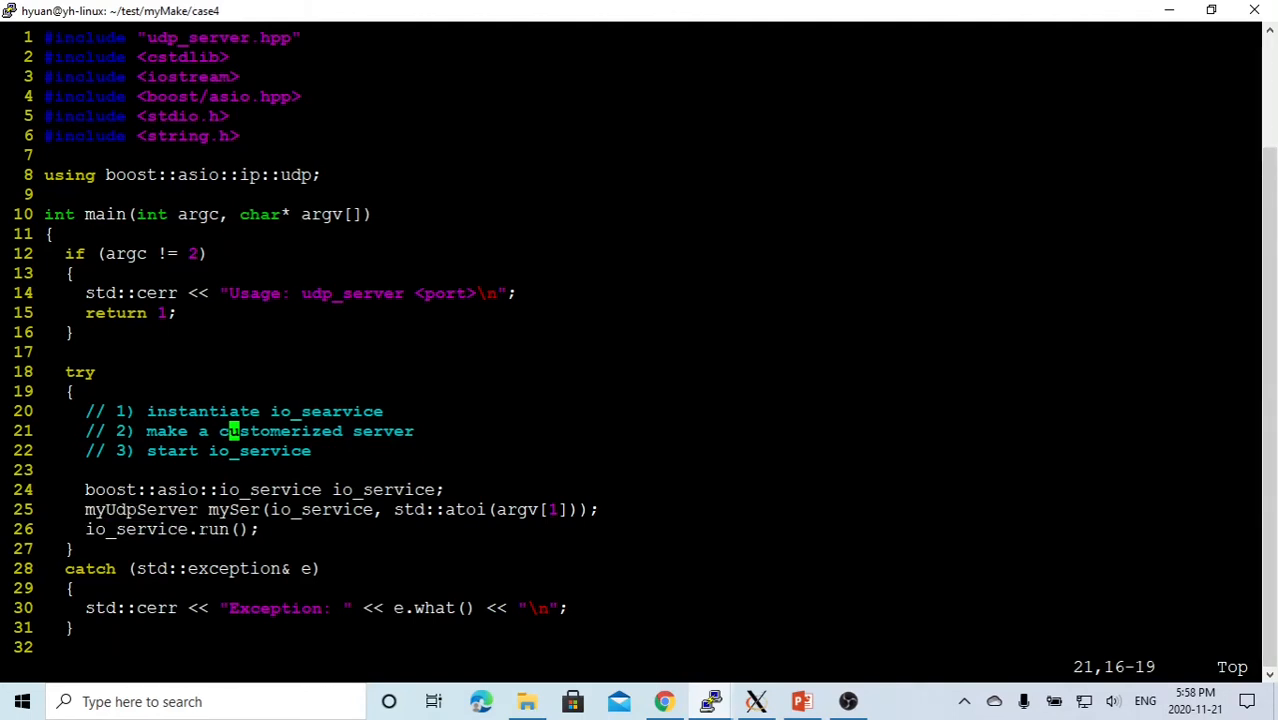
pyautogui.moveTo(85, 529); pyautogui.dragTo(232, 529)
pyautogui.doubleClick(257, 451)
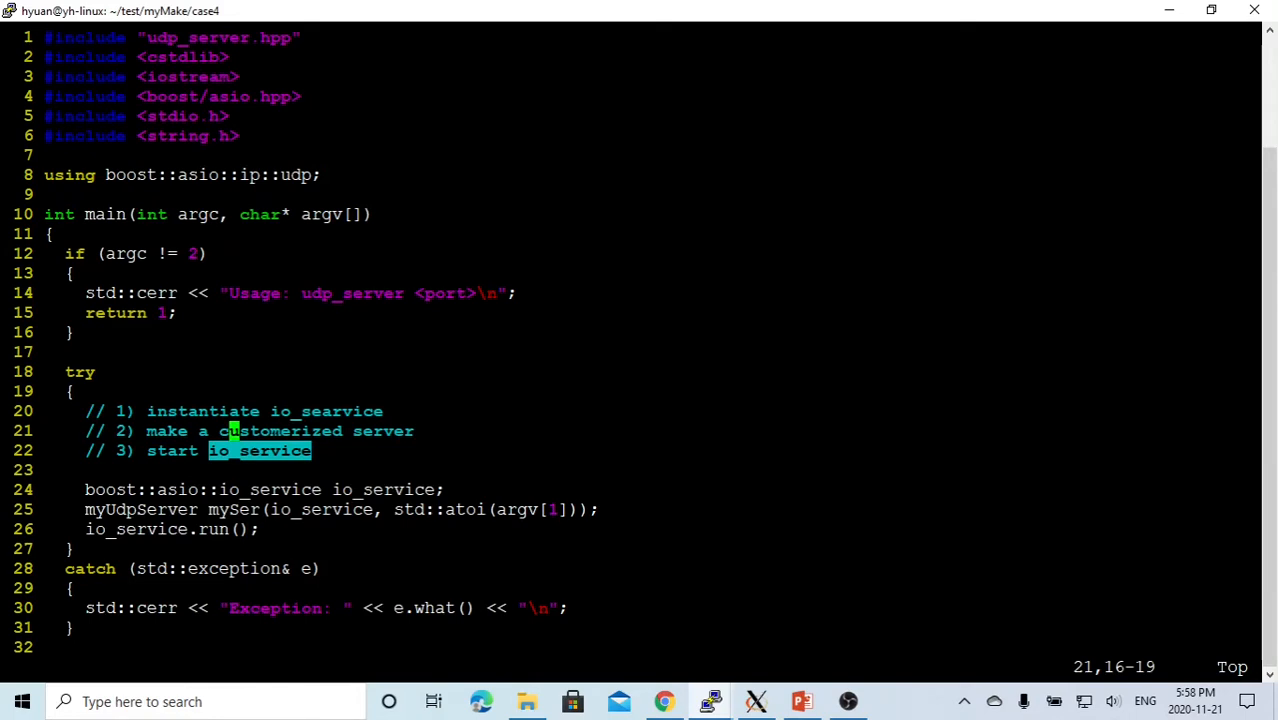
pyautogui.write(':')
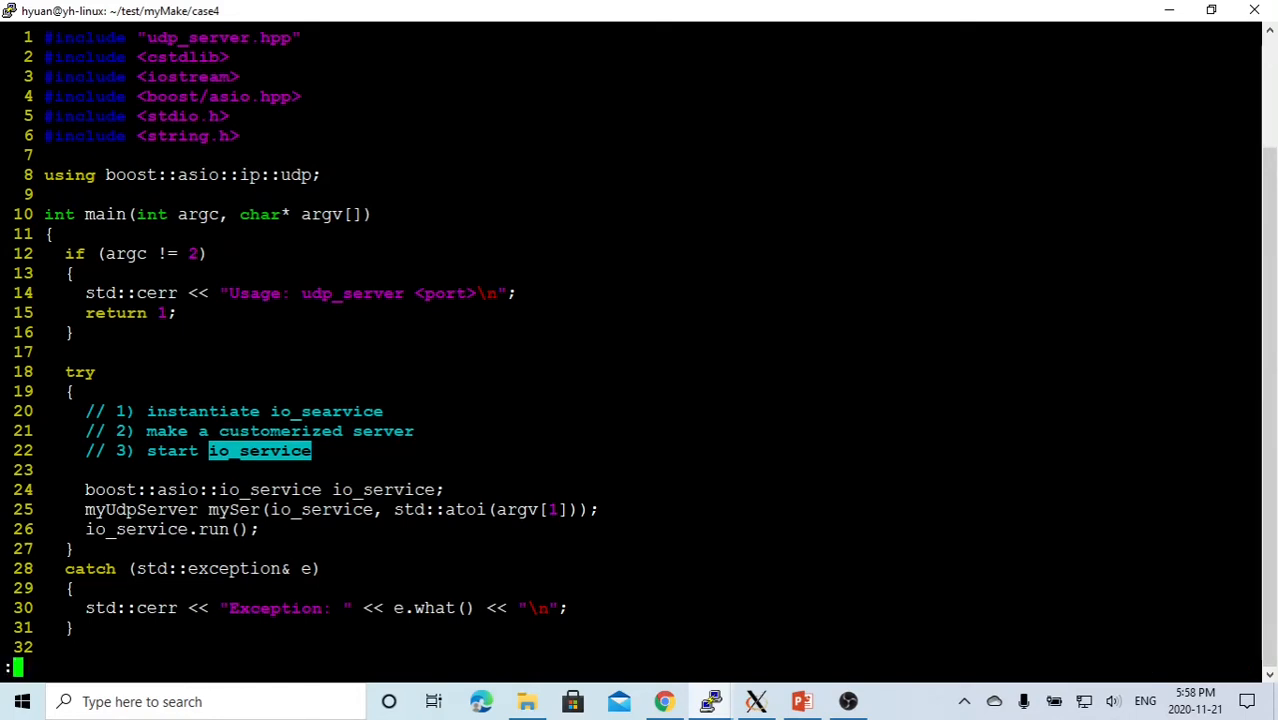
pyautogui.write('n #')
# Save udp_server.cpp, move on to udp_server.hpp and reach the myUdpServer constructor.
pyautogui.press('Return')
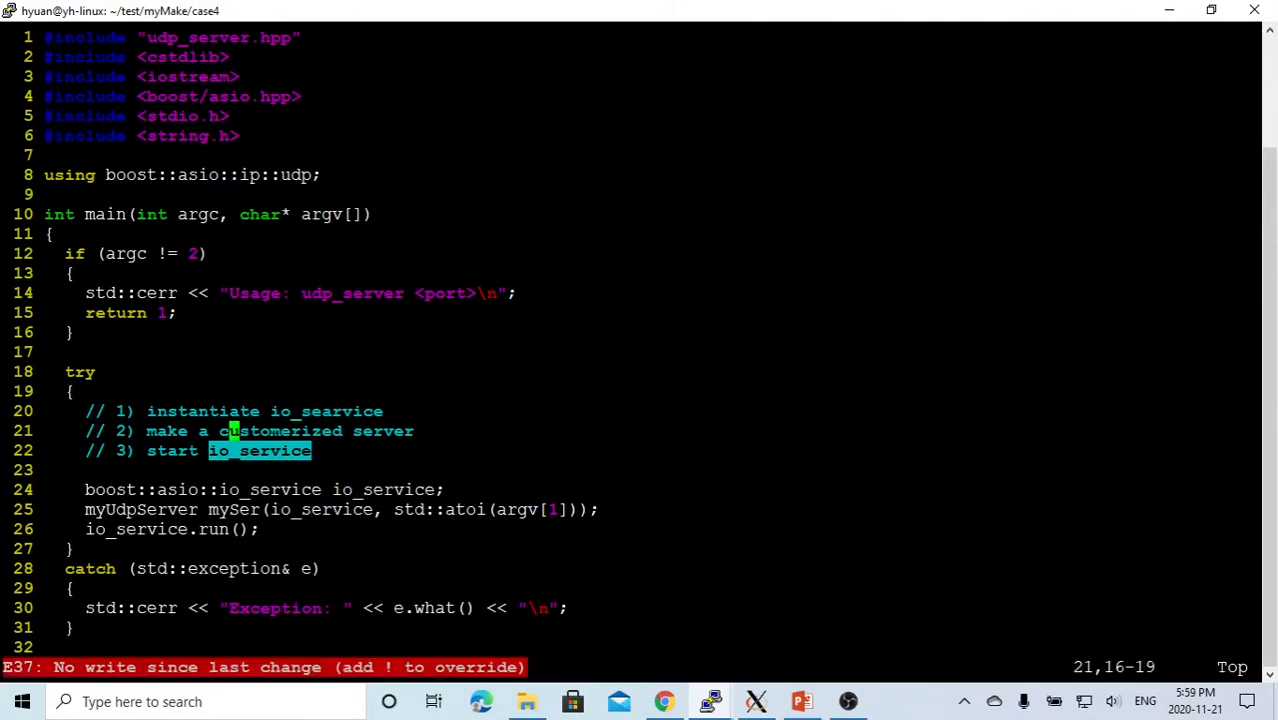
pyautogui.write(':w!')
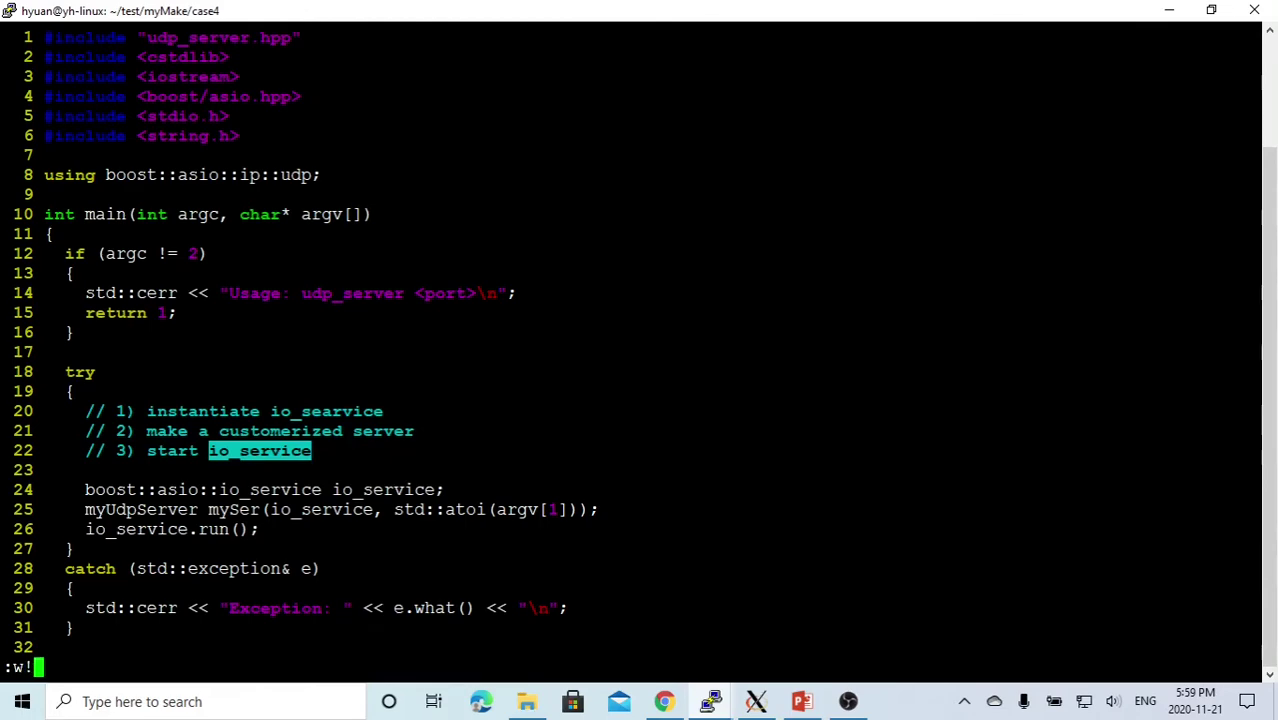
pyautogui.press('Return')
pyautogui.write(':')
pyautogui.write('n #')
pyautogui.press('Return')
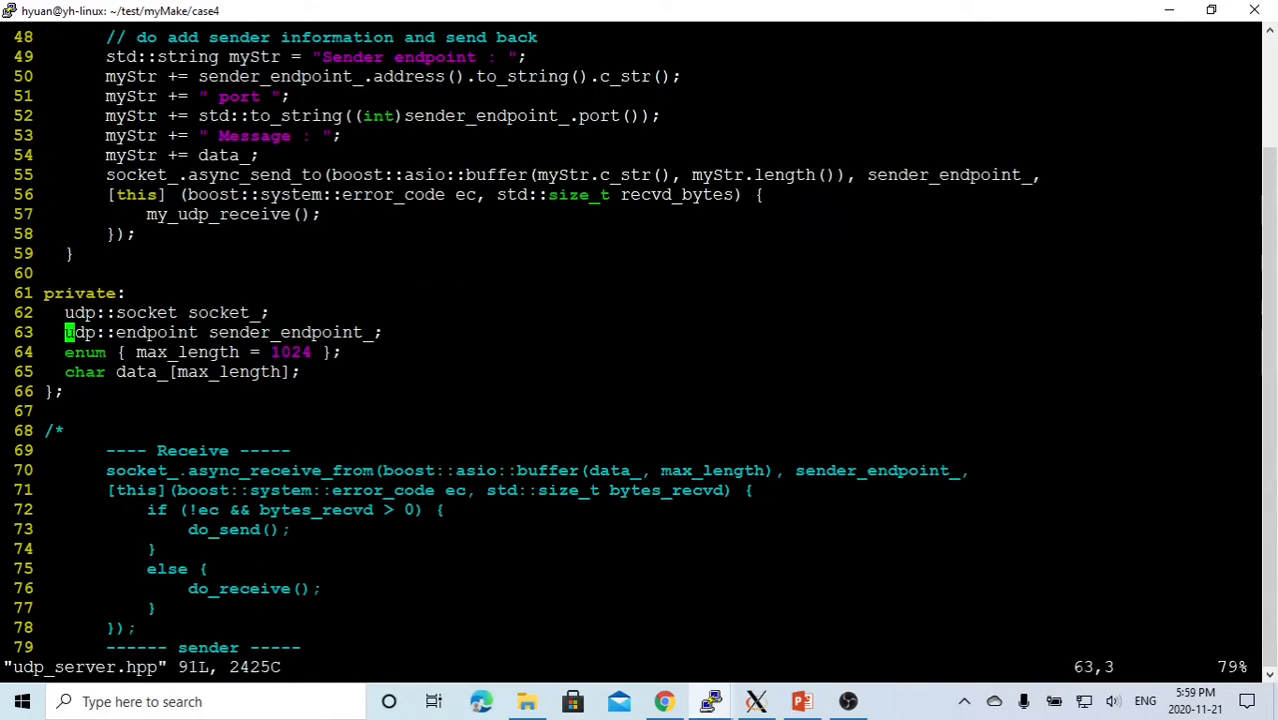
pyautogui.press('Up')
pyautogui.press('Up')
pyautogui.press('Up')
pyautogui.press('Up')
pyautogui.press('Up')
pyautogui.press('Up')
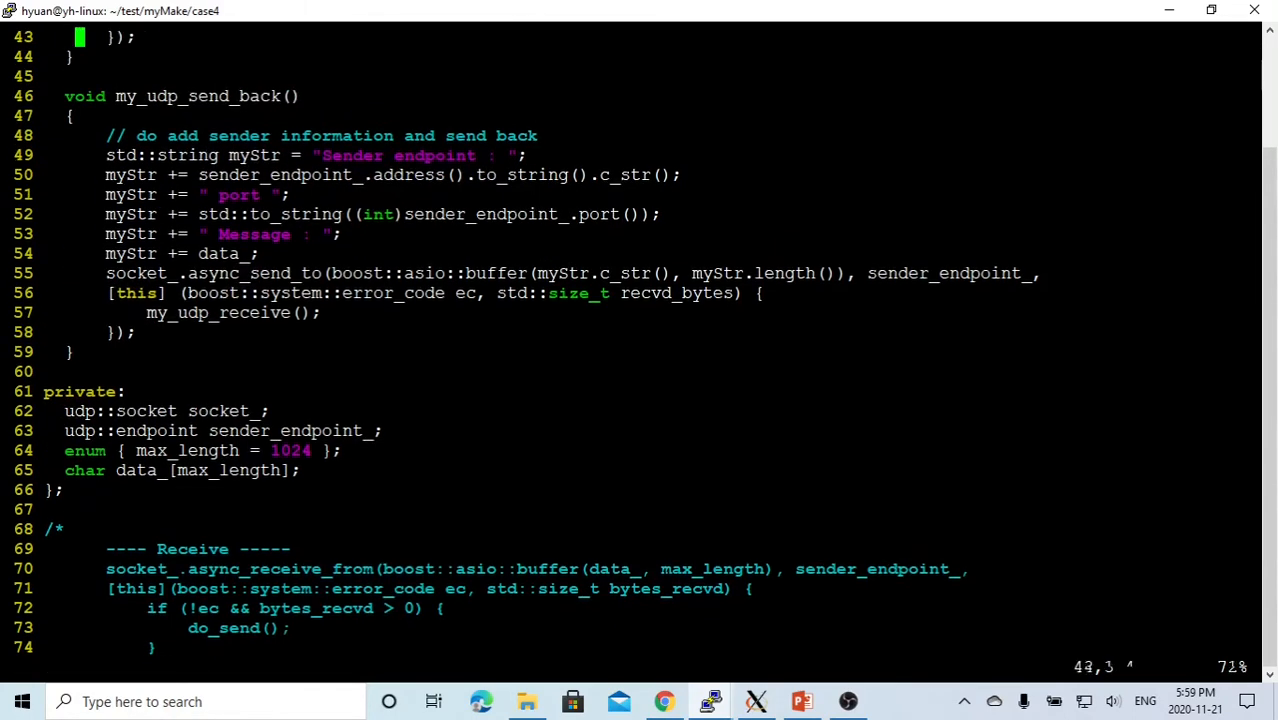
pyautogui.press('Up')
pyautogui.press('Up')
pyautogui.press('Up')
pyautogui.press('Up')
pyautogui.press('Up')
pyautogui.press('Up')
pyautogui.press('Up')
pyautogui.press('Up')
pyautogui.press('Up')
pyautogui.press('Up')
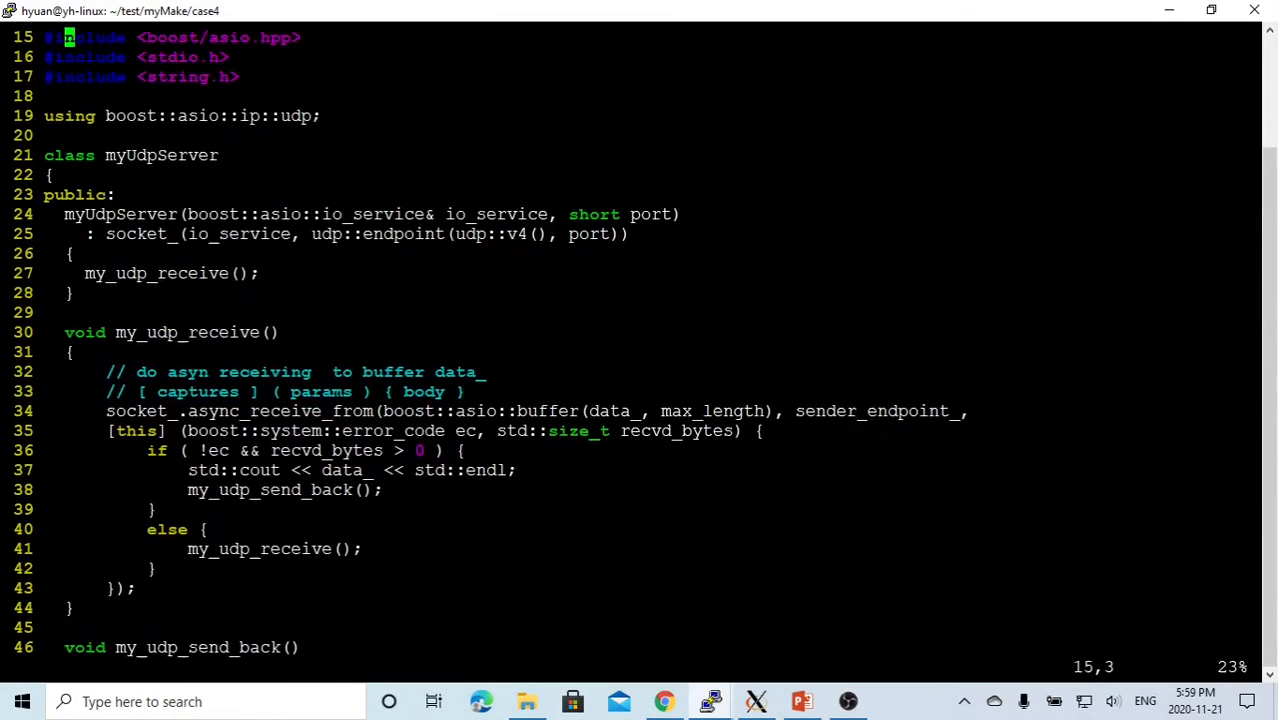
pyautogui.press('Down')
pyautogui.press('Down')
pyautogui.press('Down')
pyautogui.press('Down')
pyautogui.press('Down')
pyautogui.press('Down')
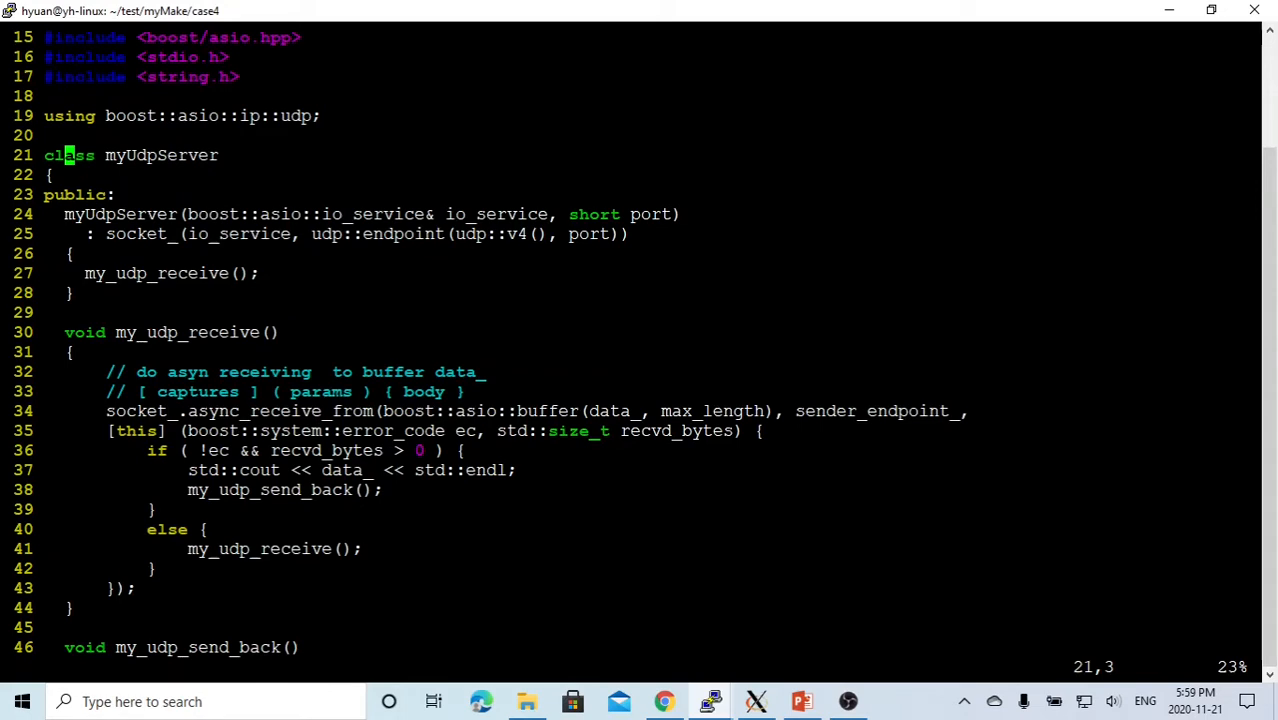
pyautogui.press('Down')
pyautogui.press('Down')
pyautogui.press('Down')
# Highlight the io_service and port parameters, my_udp_receive, my_udp_send_back and async_receive_from.
pyautogui.doubleClick(497, 214)
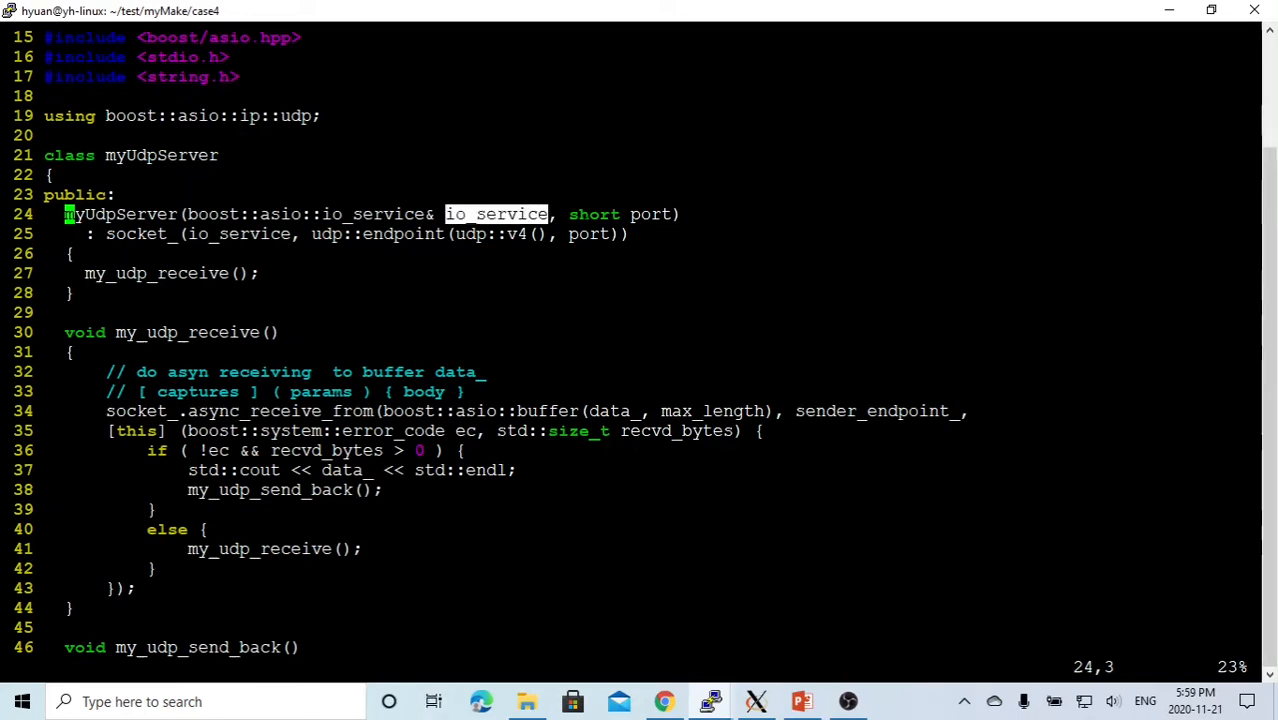
pyautogui.doubleClick(650, 214)
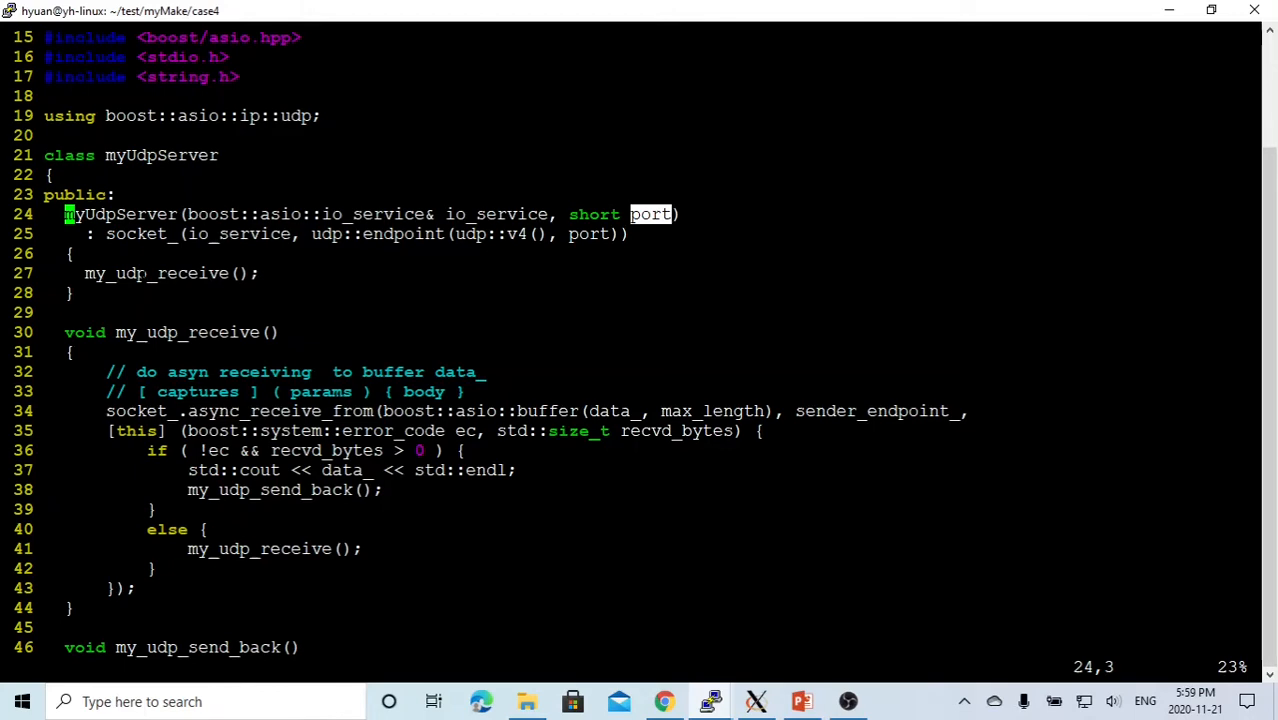
pyautogui.doubleClick(147, 273)
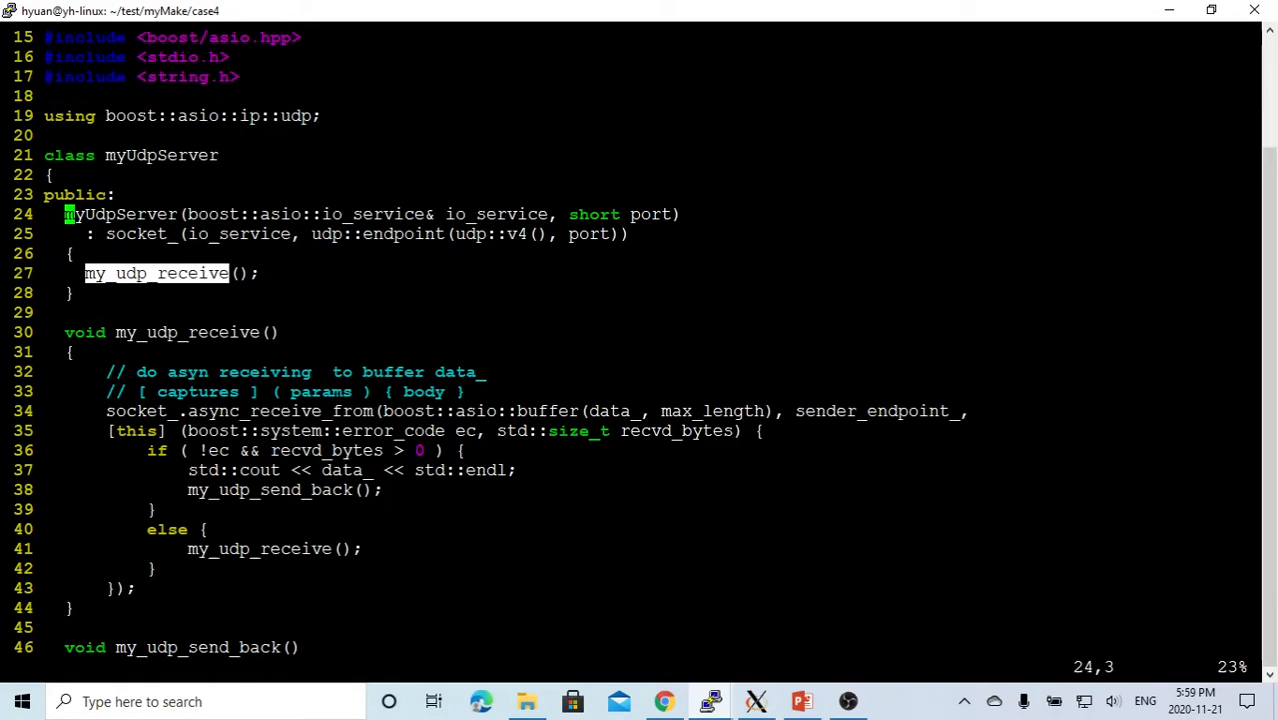
pyautogui.doubleClick(244, 332)
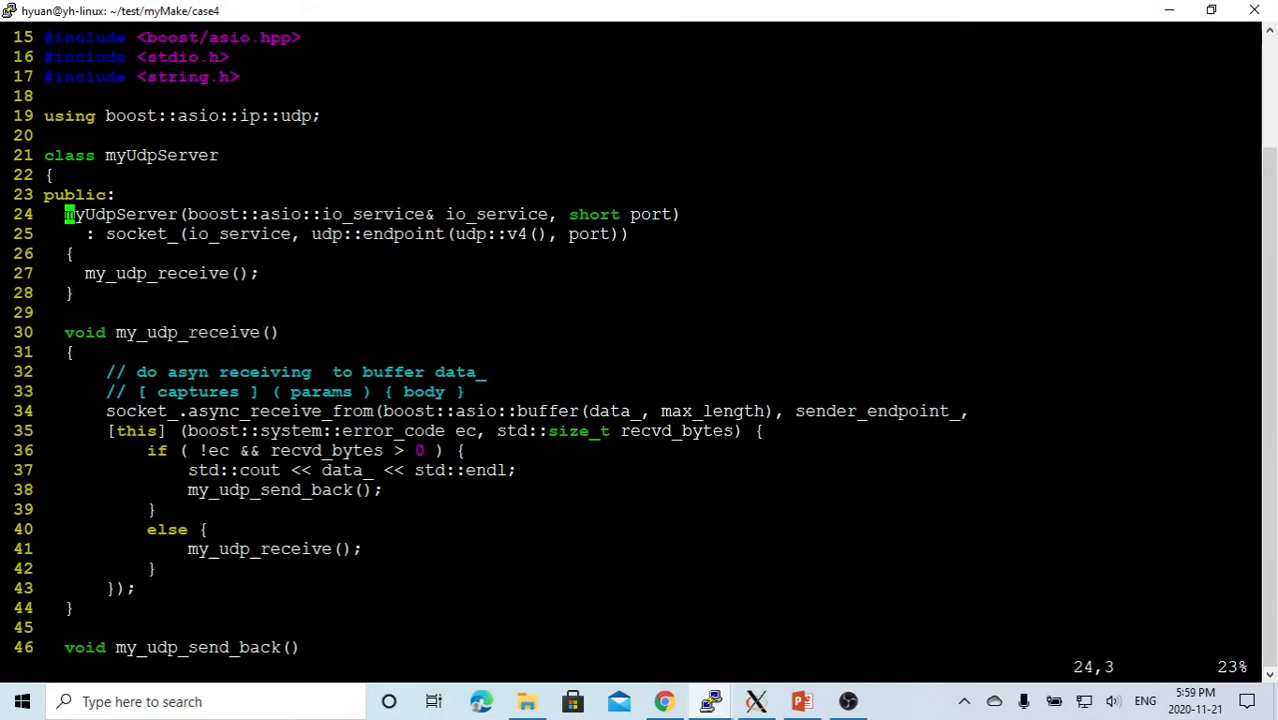
pyautogui.doubleClick(200, 647)
pyautogui.doubleClick(232, 411)
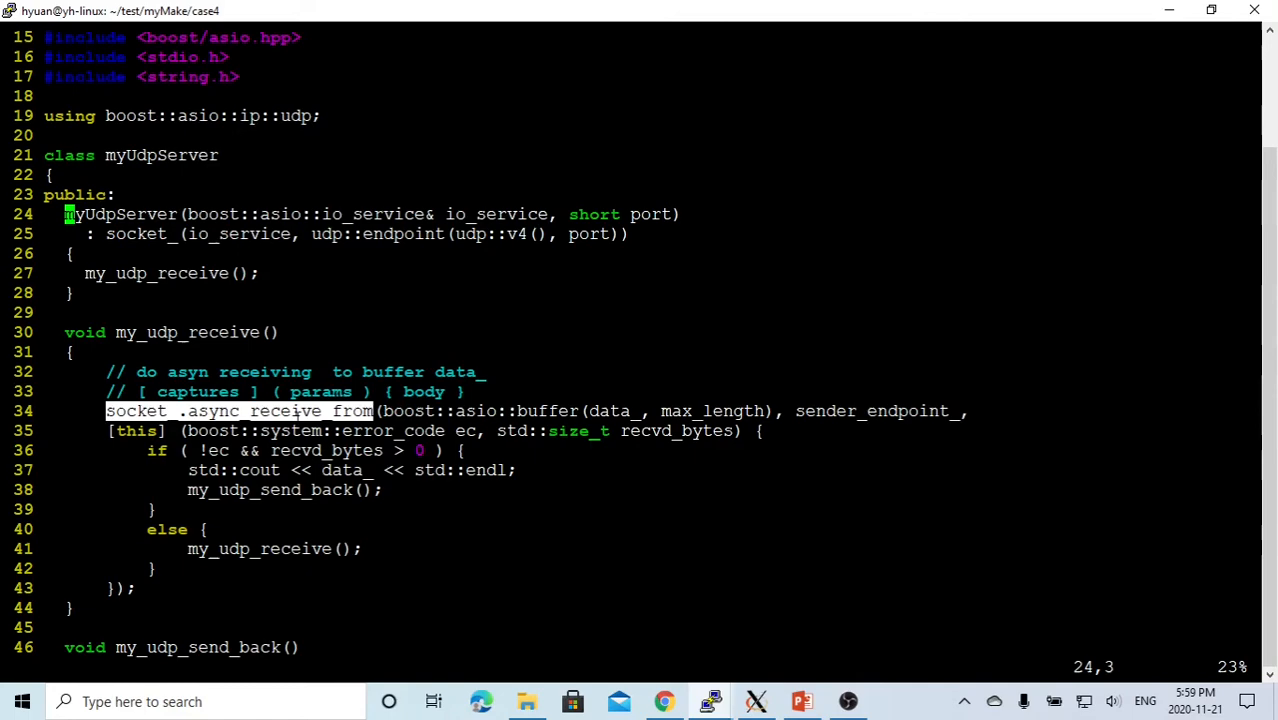
# Walk through the private socket_, sender_endpoint_, max_length and data_ members.
pyautogui.press('Down')
pyautogui.press('Down')
pyautogui.press('Down')
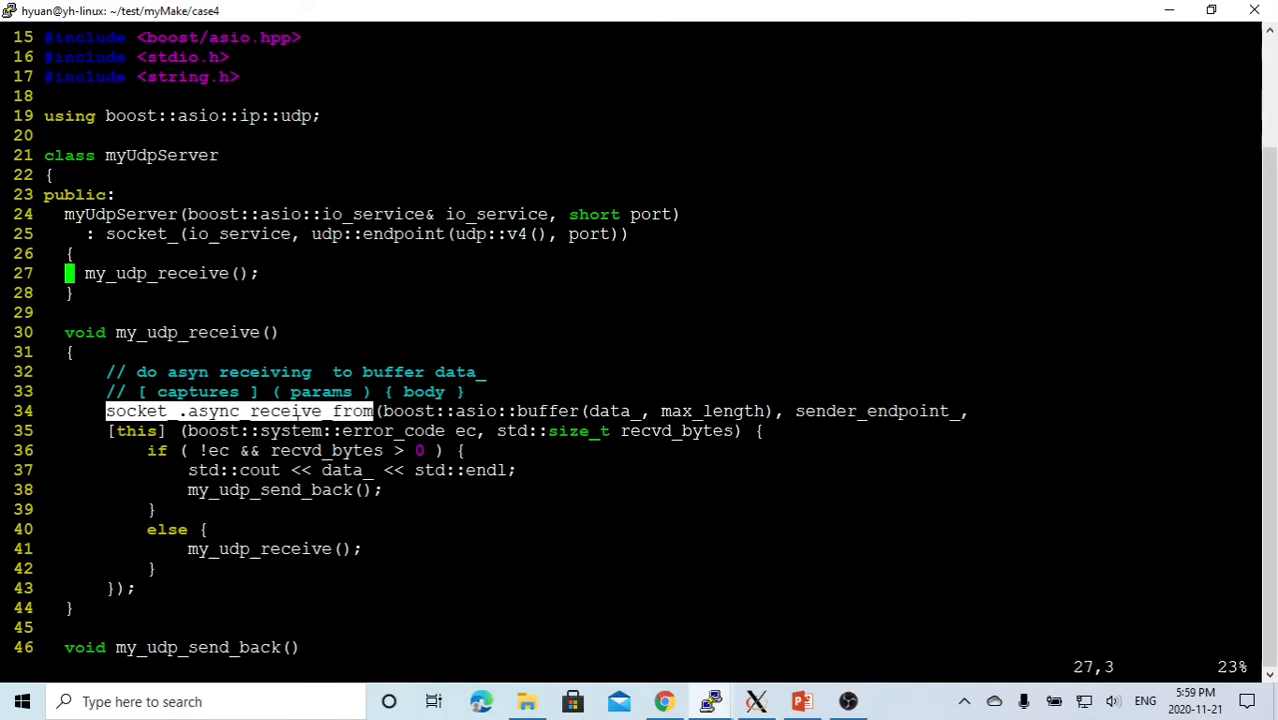
pyautogui.press('Down')
pyautogui.press('Down')
pyautogui.press('Down')
pyautogui.press('Down')
pyautogui.press('Down')
pyautogui.press('Down')
pyautogui.press('Down')
pyautogui.press('Down')
pyautogui.press('Down')
pyautogui.press('Down')
pyautogui.press('Down')
pyautogui.press('Down')
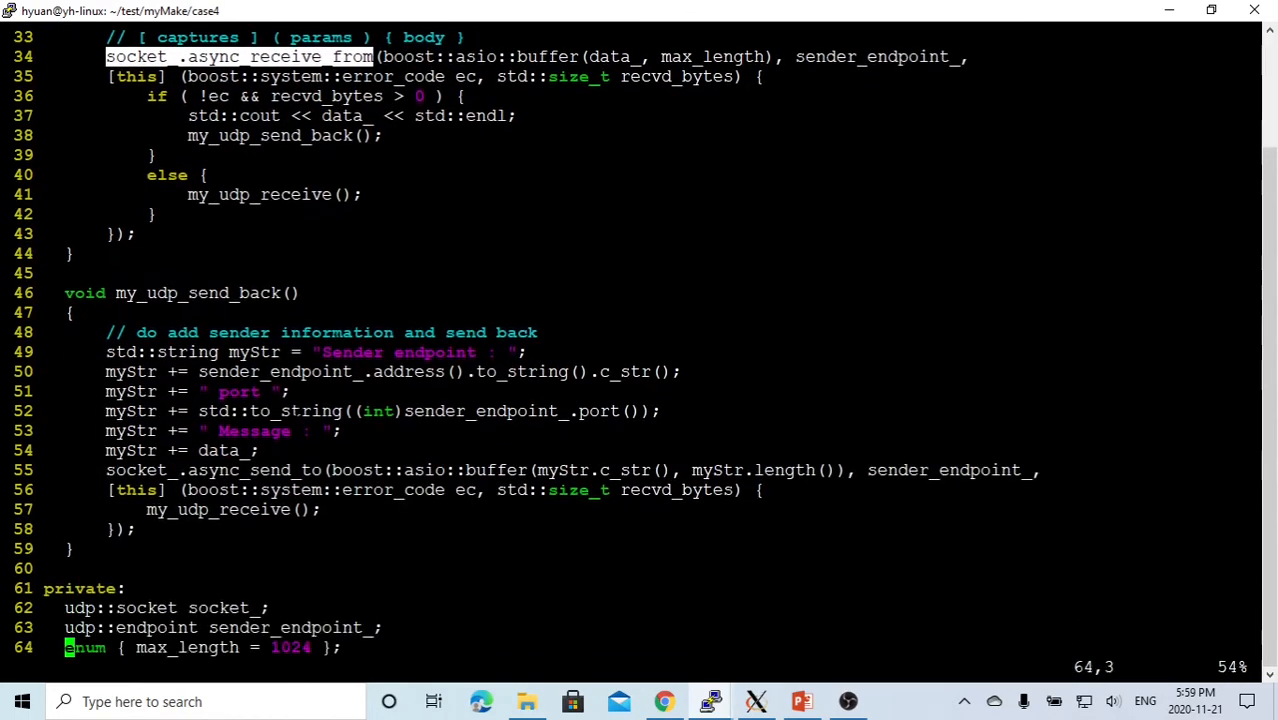
pyautogui.press('Down')
pyautogui.press('Down')
pyautogui.press('Down')
pyautogui.press('Up')
pyautogui.press('Up')
pyautogui.press('Up')
pyautogui.press('Up')
pyautogui.press('Up')
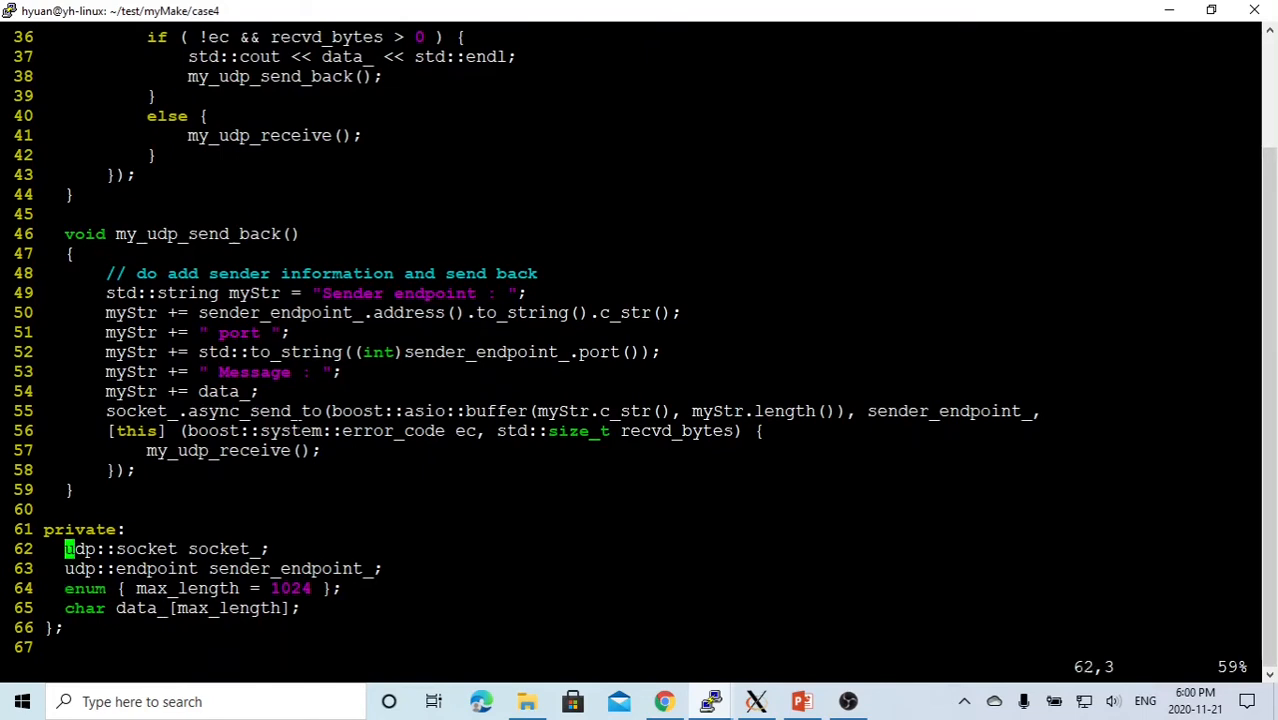
pyautogui.press('Down')
pyautogui.press('j')
pyautogui.press('j')
pyautogui.press('k')
pyautogui.press('j')
pyautogui.press('k')
pyautogui.press('k')
# Move back to the constructor and mark the socket_.async_receive_from call on line 34.
pyautogui.press('{')
pyautogui.press('{')
pyautogui.press('{')
pyautogui.press('{')
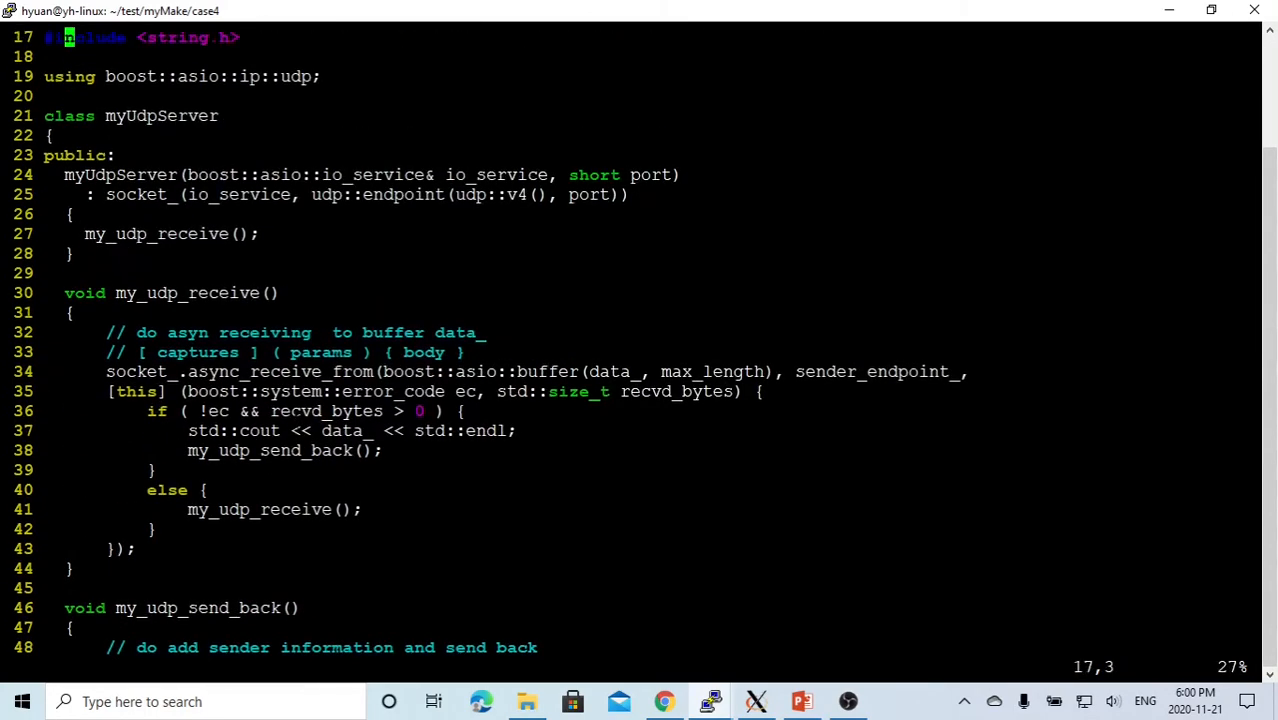
pyautogui.press('j')
pyautogui.press('j')
pyautogui.press('j')
pyautogui.press('j')
pyautogui.press('j')
pyautogui.press('j')
pyautogui.press('j')
pyautogui.press('j')
pyautogui.press('j')
pyautogui.press('j')
pyautogui.press('j')
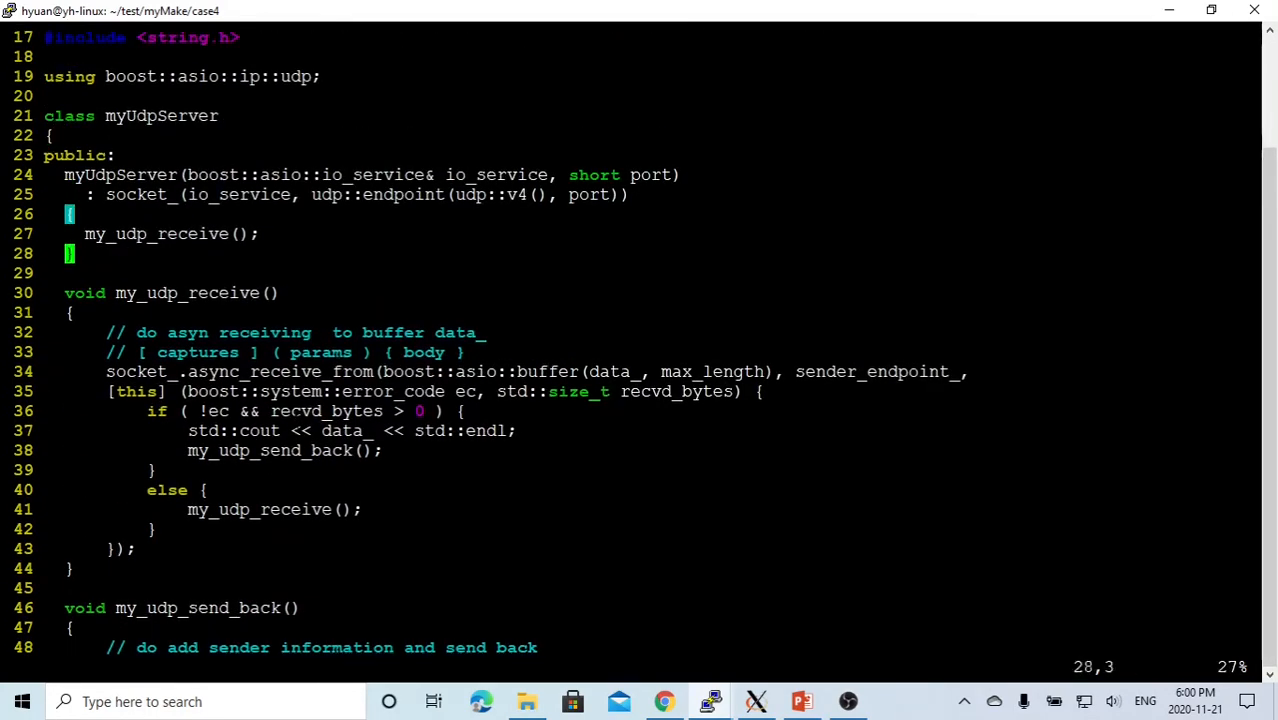
pyautogui.press('j')
pyautogui.press('j')
pyautogui.press('j')
pyautogui.press('j')
pyautogui.press('j')
pyautogui.press('j')
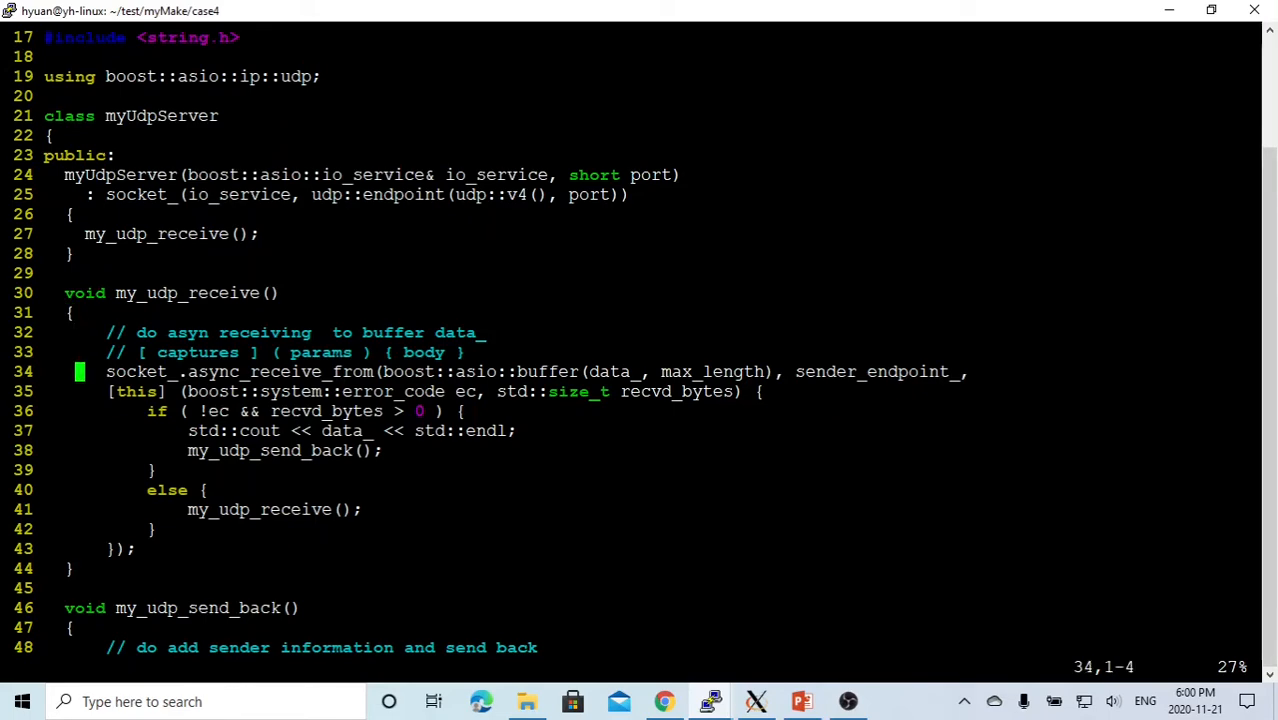
pyautogui.moveTo(106, 371); pyautogui.dragTo(373, 371)
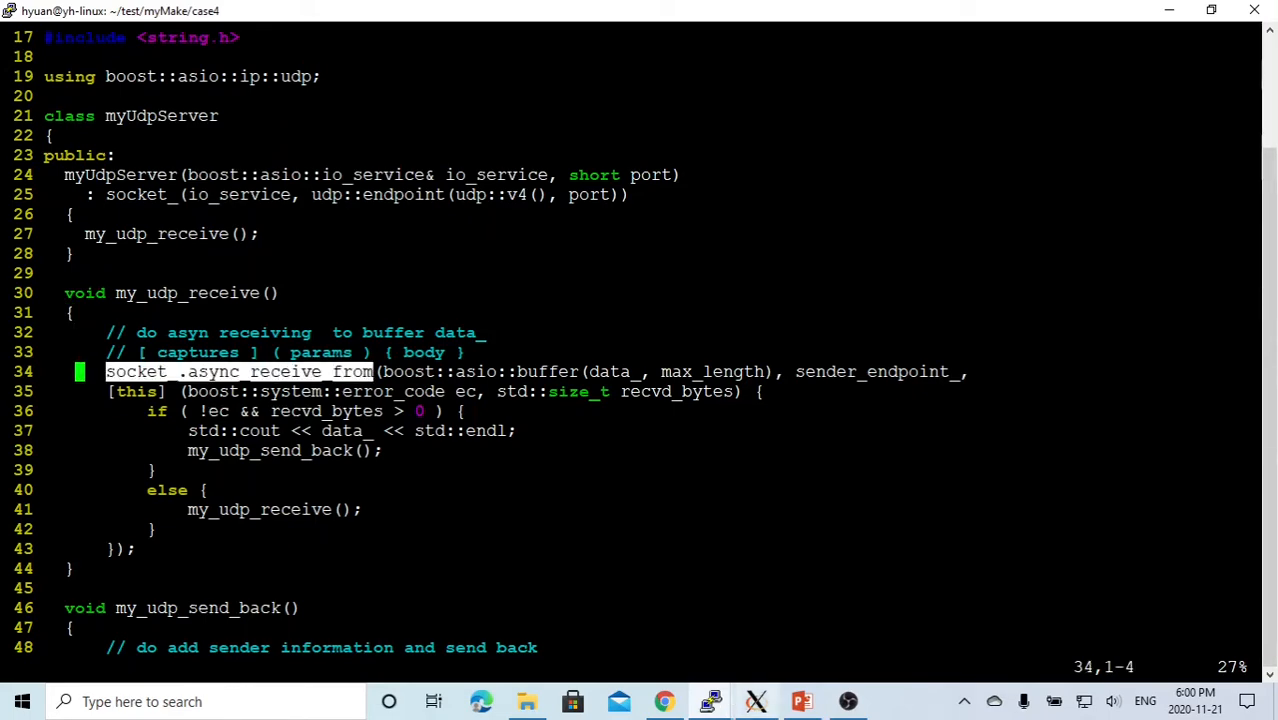
# In basic_datagram_socket.hpp, select async_receive on line 799.
pyautogui.click(758, 702)
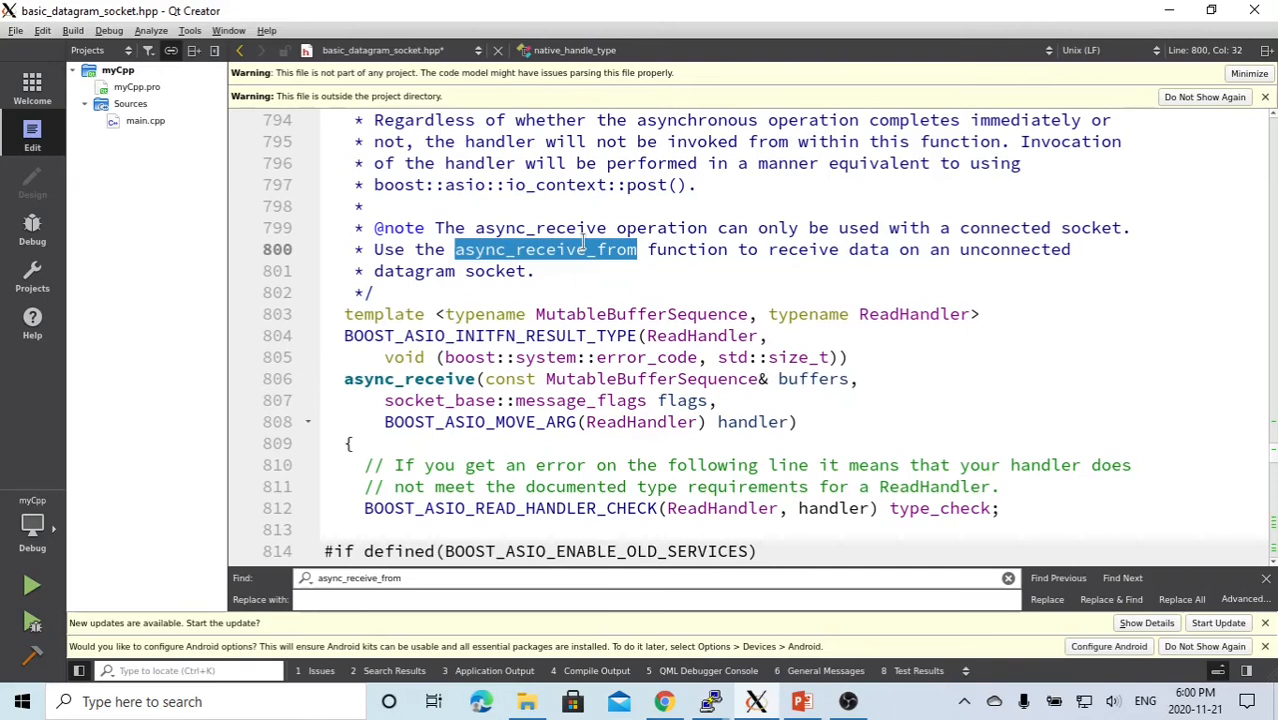
pyautogui.click(575, 285)
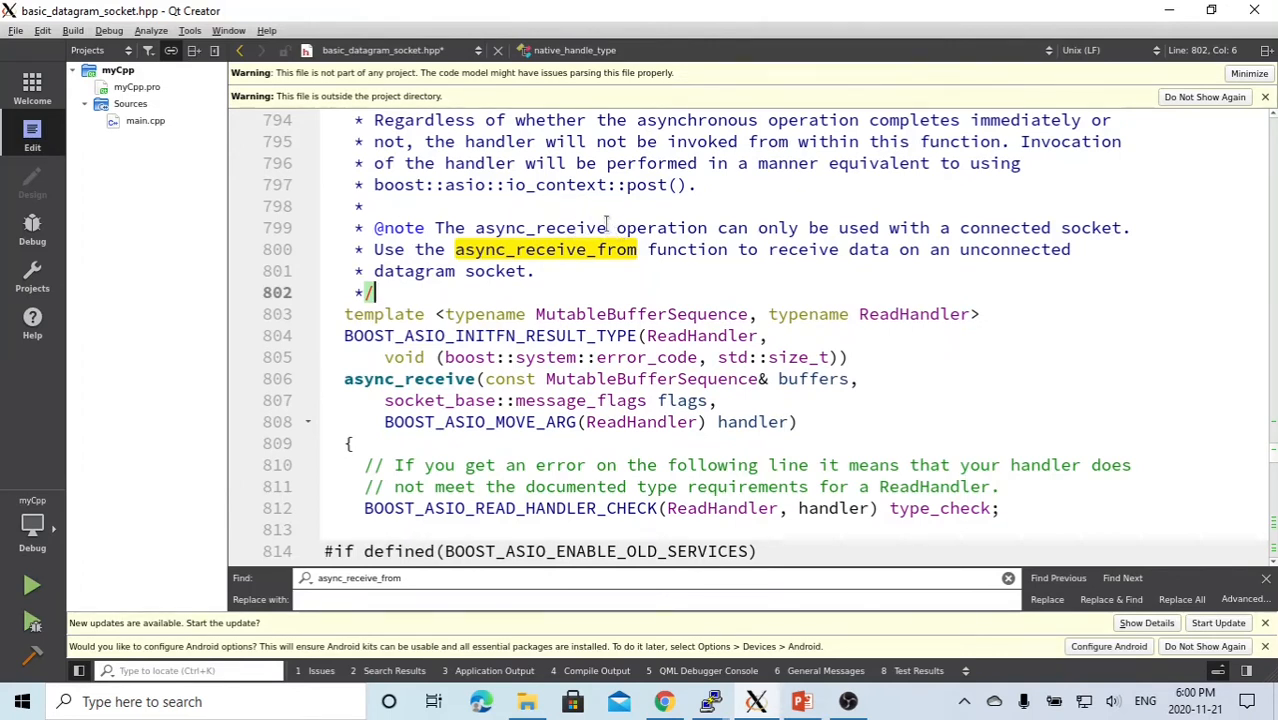
pyautogui.click(607, 226)
pyautogui.moveTo(607, 226); pyautogui.dragTo(477, 228)
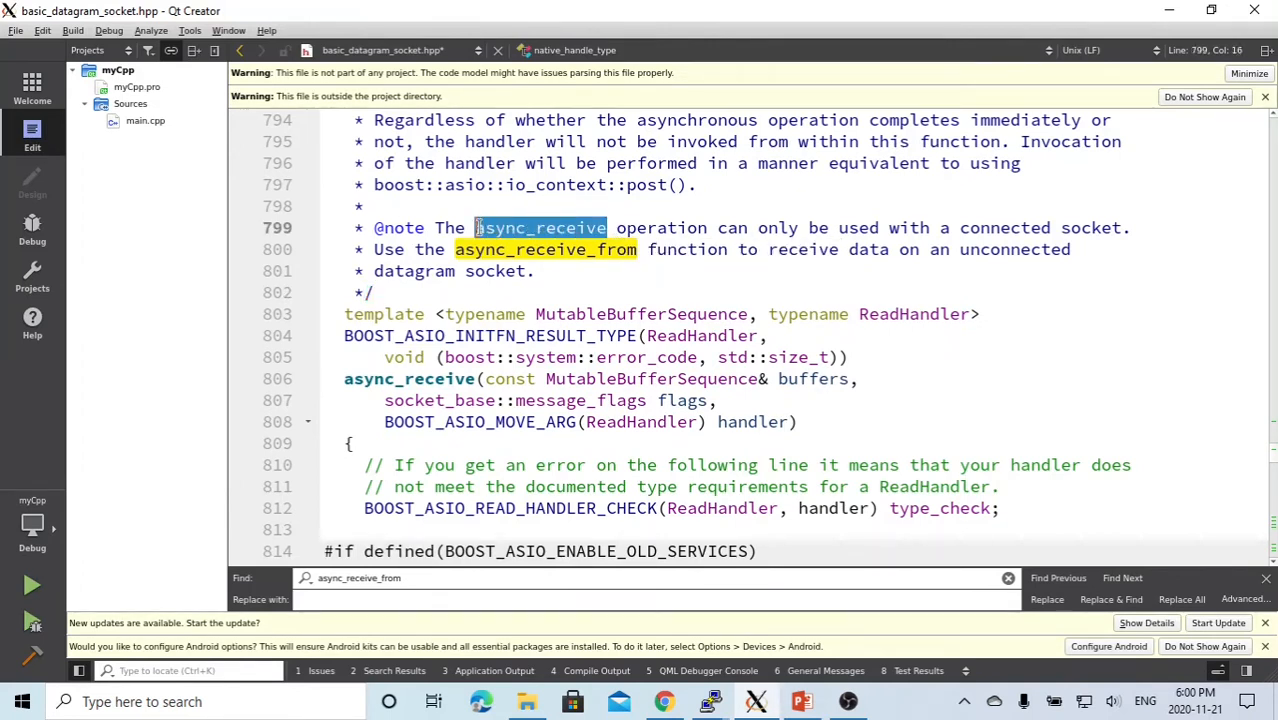
pyautogui.click(629, 251)
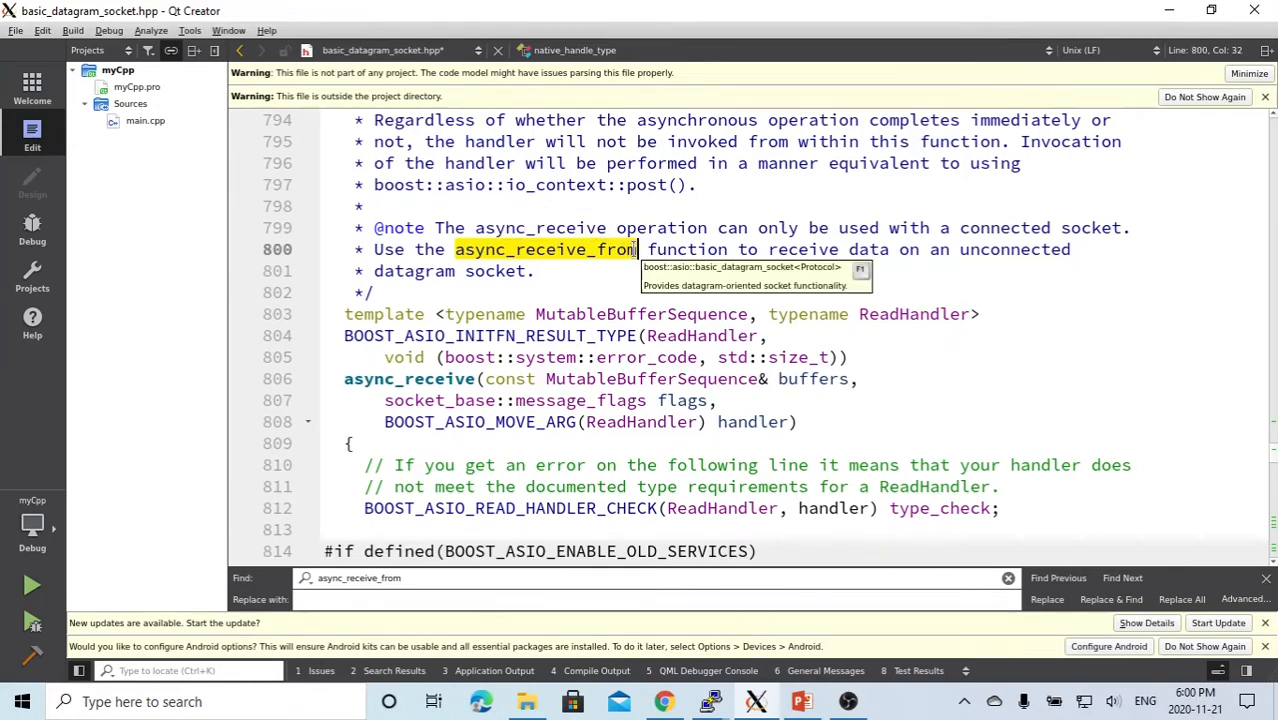
pyautogui.moveTo(545, 249)
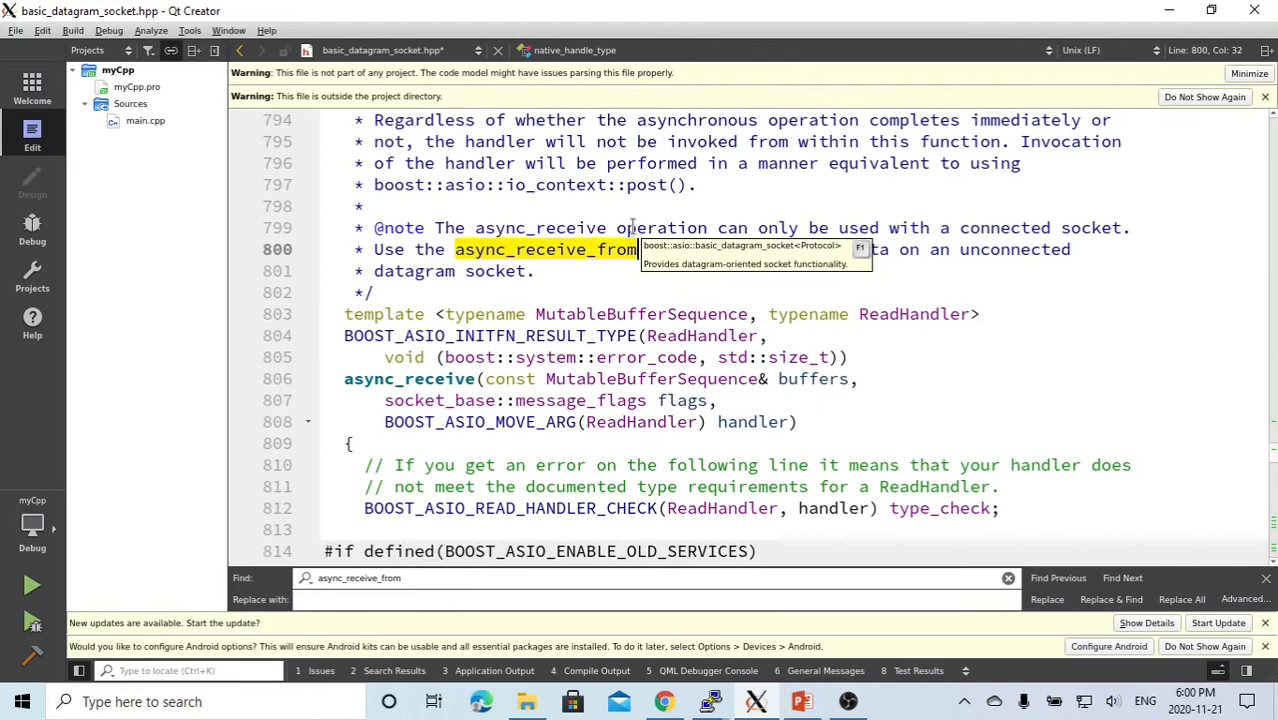
# Emphasise the connected-socket restriction and the unconnected datagram socket sentence on lines 799-801.
pyautogui.moveTo(637, 228); pyautogui.dragTo(1132, 228)
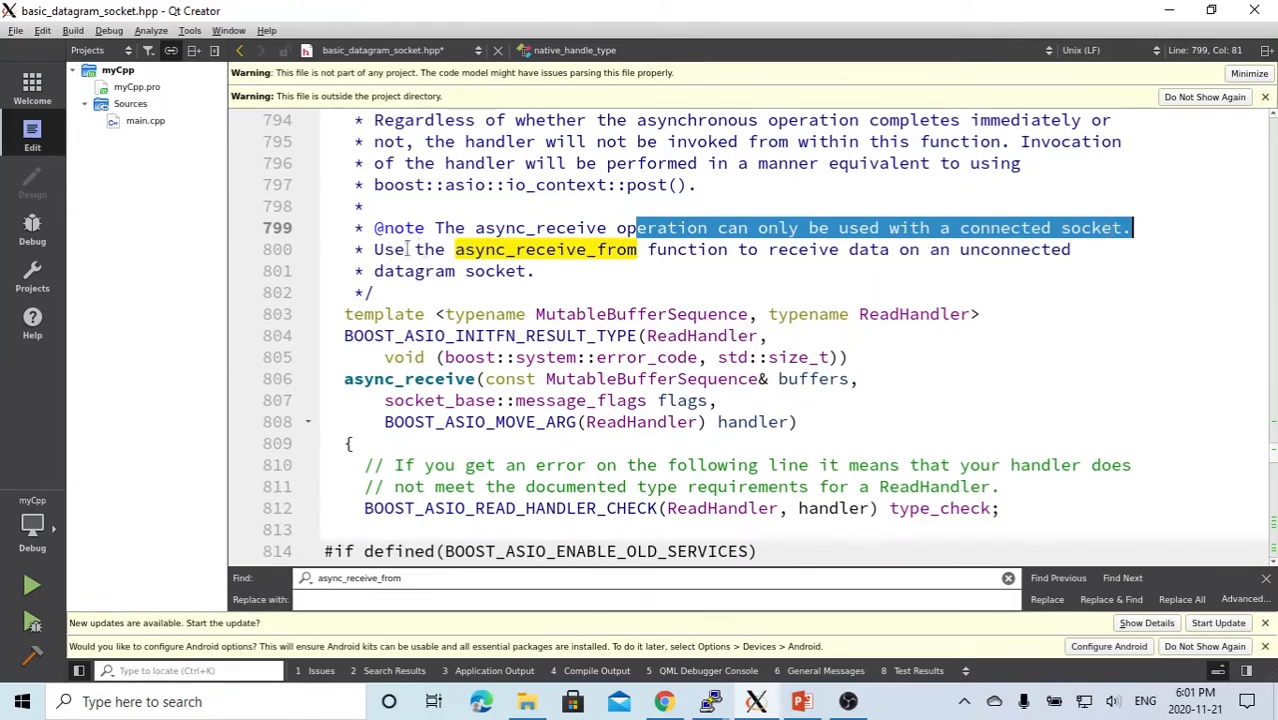
pyautogui.moveTo(374, 249)
pyautogui.mouseDown()
pyautogui.moveTo(1070, 252)
pyautogui.moveTo(1042, 252)
pyautogui.mouseUp()
pyautogui.moveTo(929, 252); pyautogui.dragTo(540, 273)
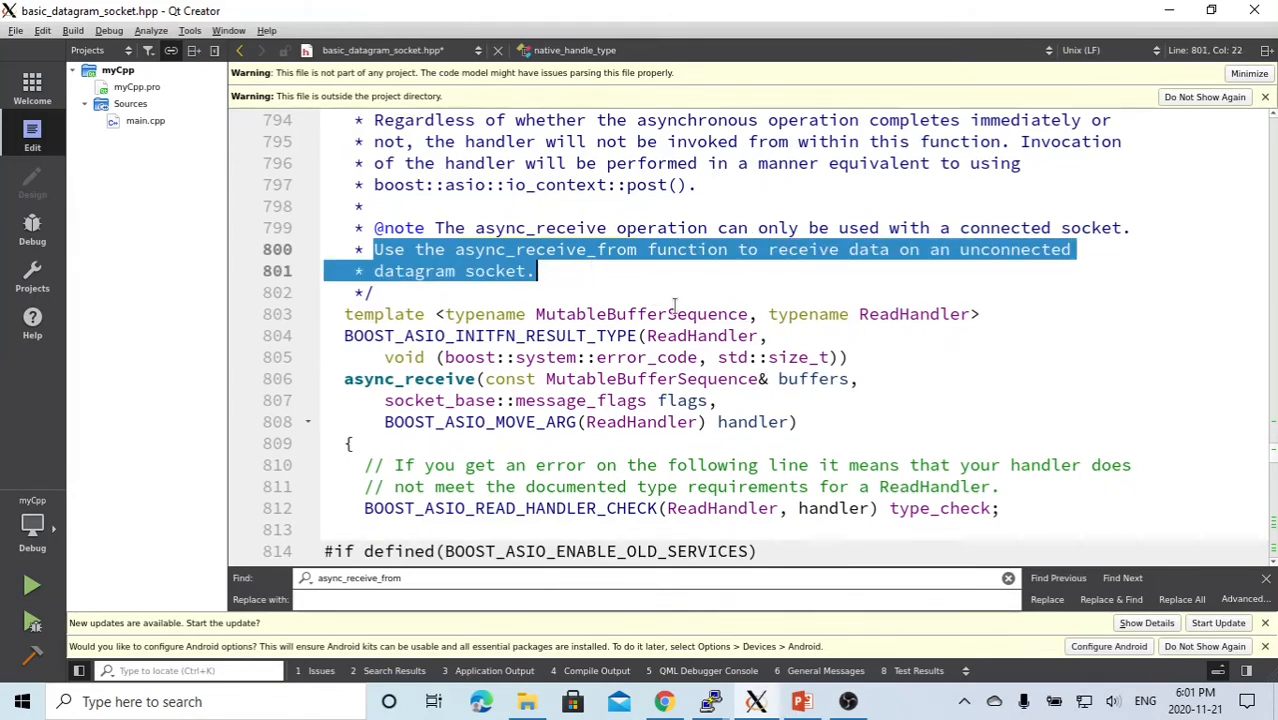
# Find the next async_receive_from matches and select it in the usage example.
pyautogui.click(1122, 578)
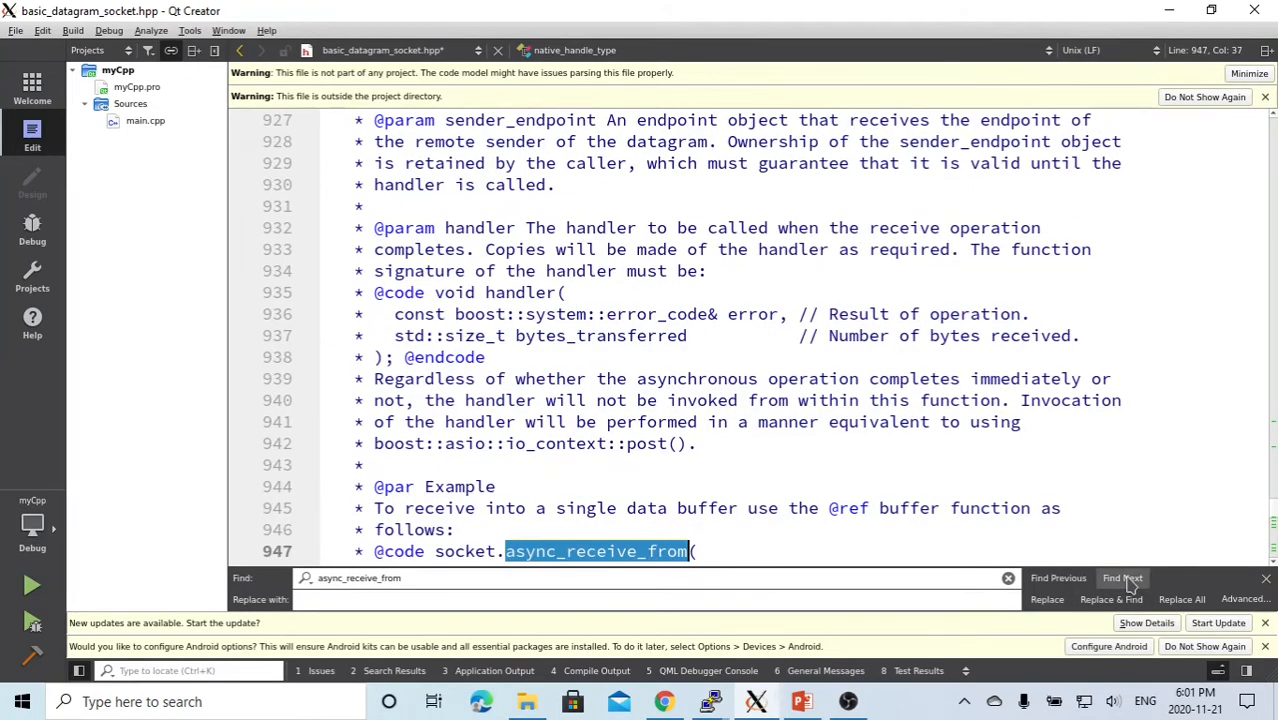
pyautogui.click(1122, 578)
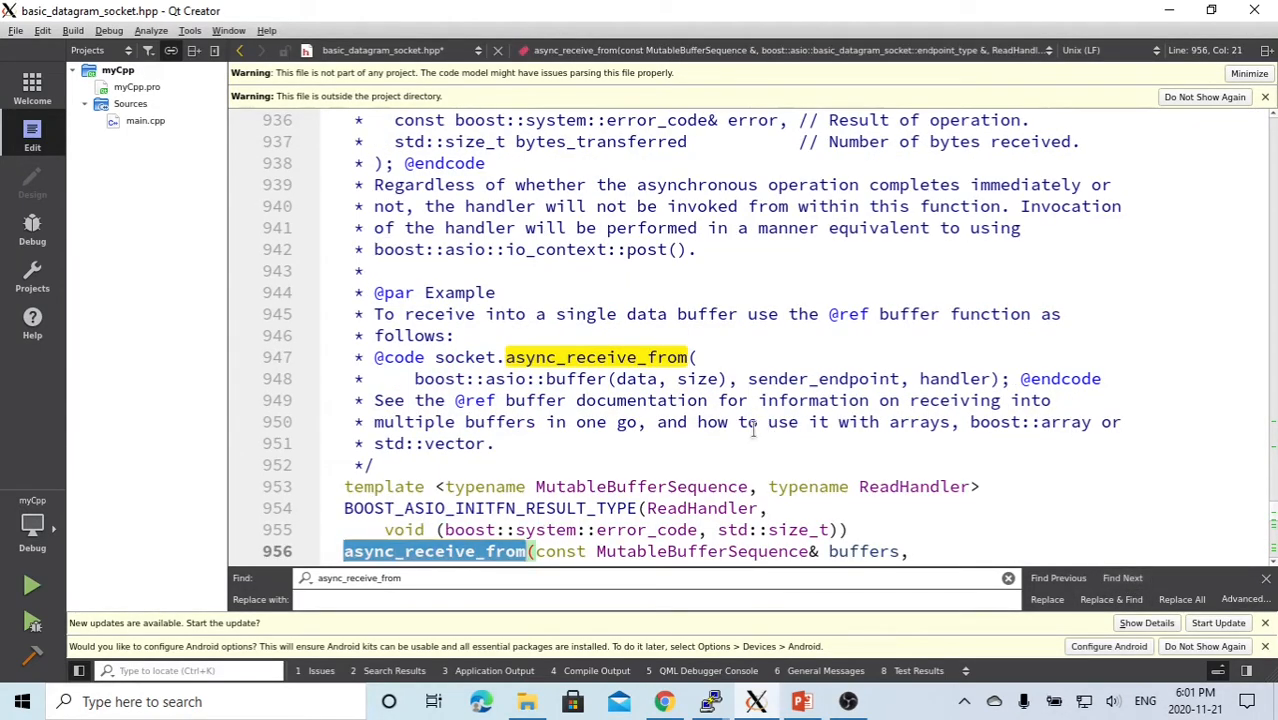
pyautogui.click(609, 378)
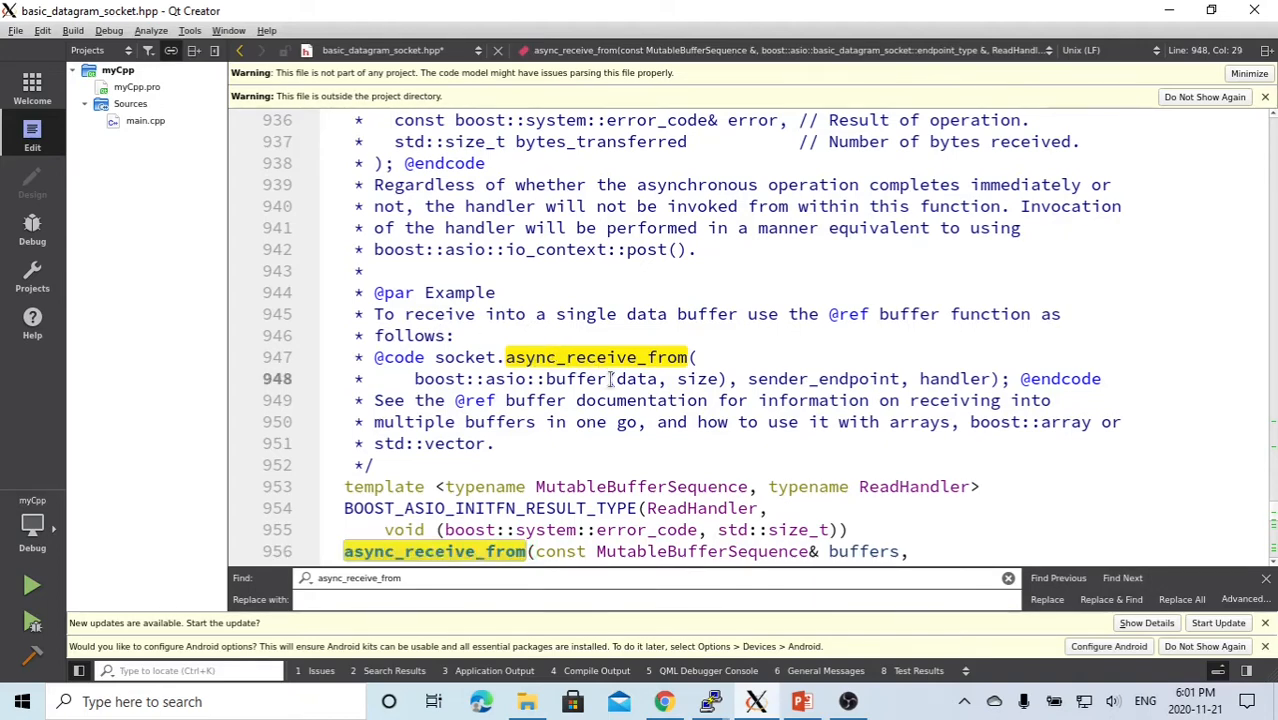
pyautogui.scroll(-1, 609, 378)
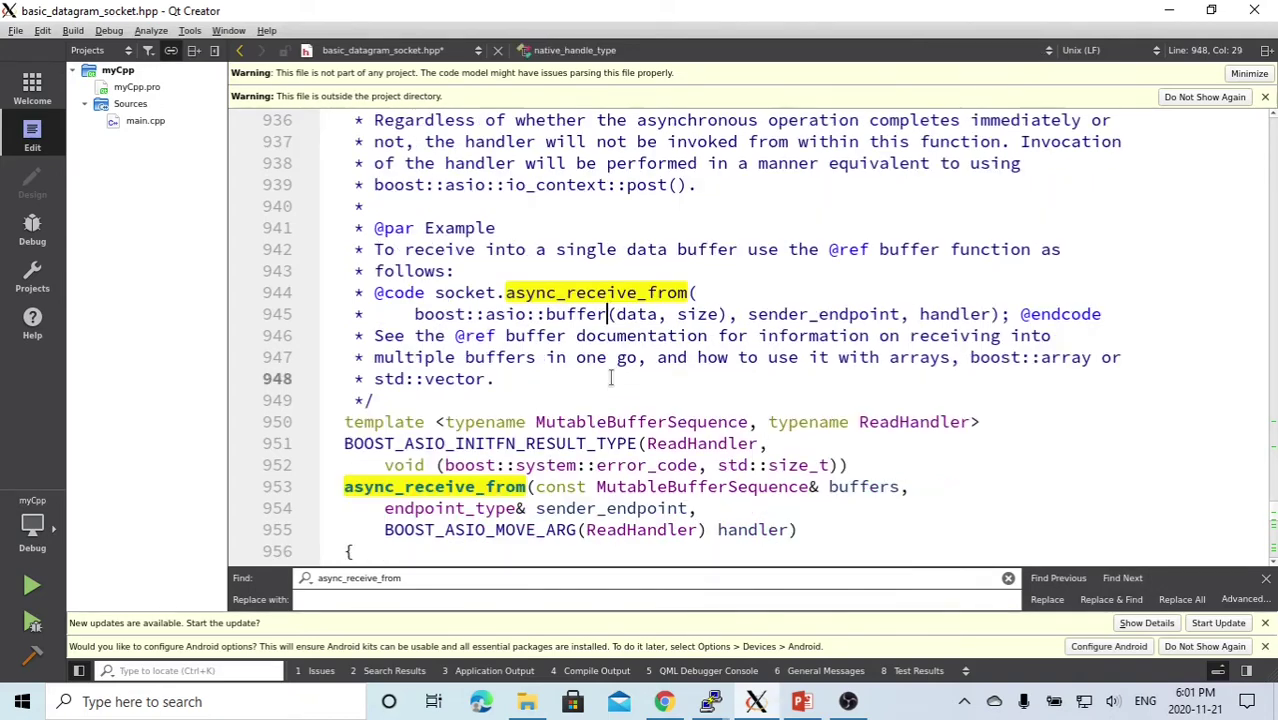
pyautogui.doubleClick(628, 292)
# Pick out the buffer(data, size), size, sender_endpoint and handler arguments on line 948.
pyautogui.moveTo(728, 314)
pyautogui.mouseDown()
pyautogui.moveTo(461, 336)
pyautogui.moveTo(424, 314)
pyautogui.mouseUp()
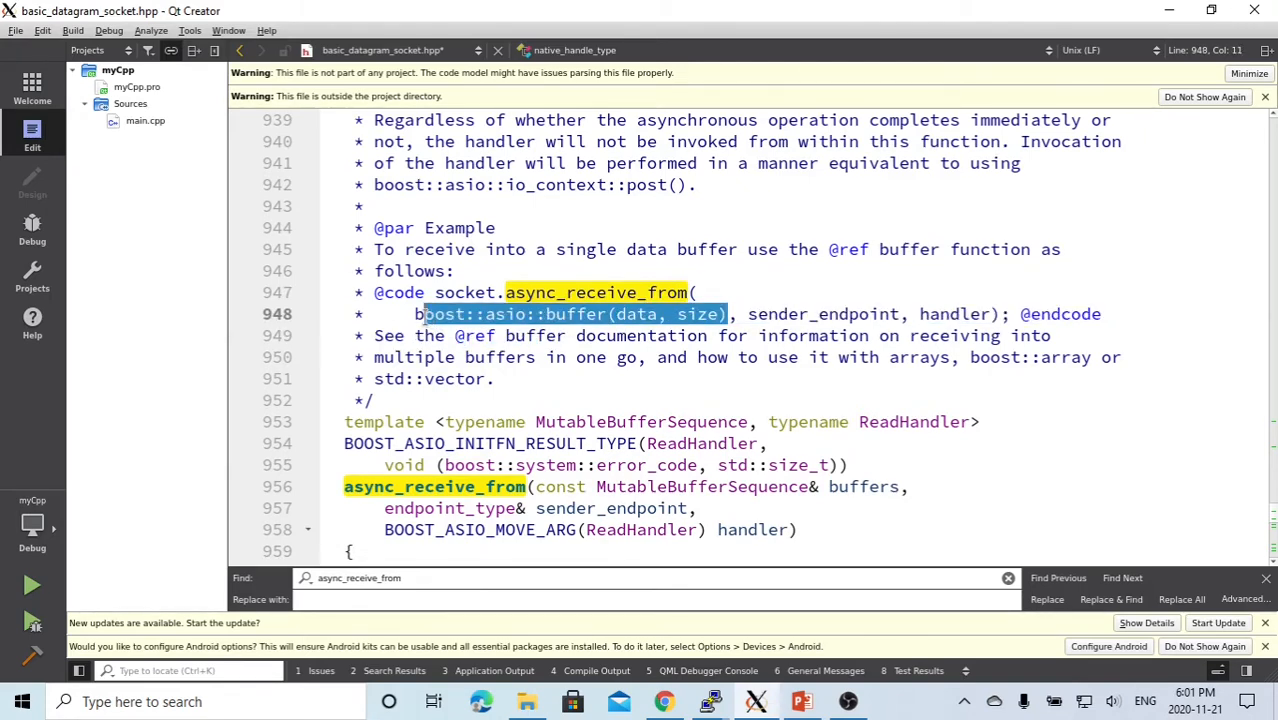
pyautogui.click(656, 314)
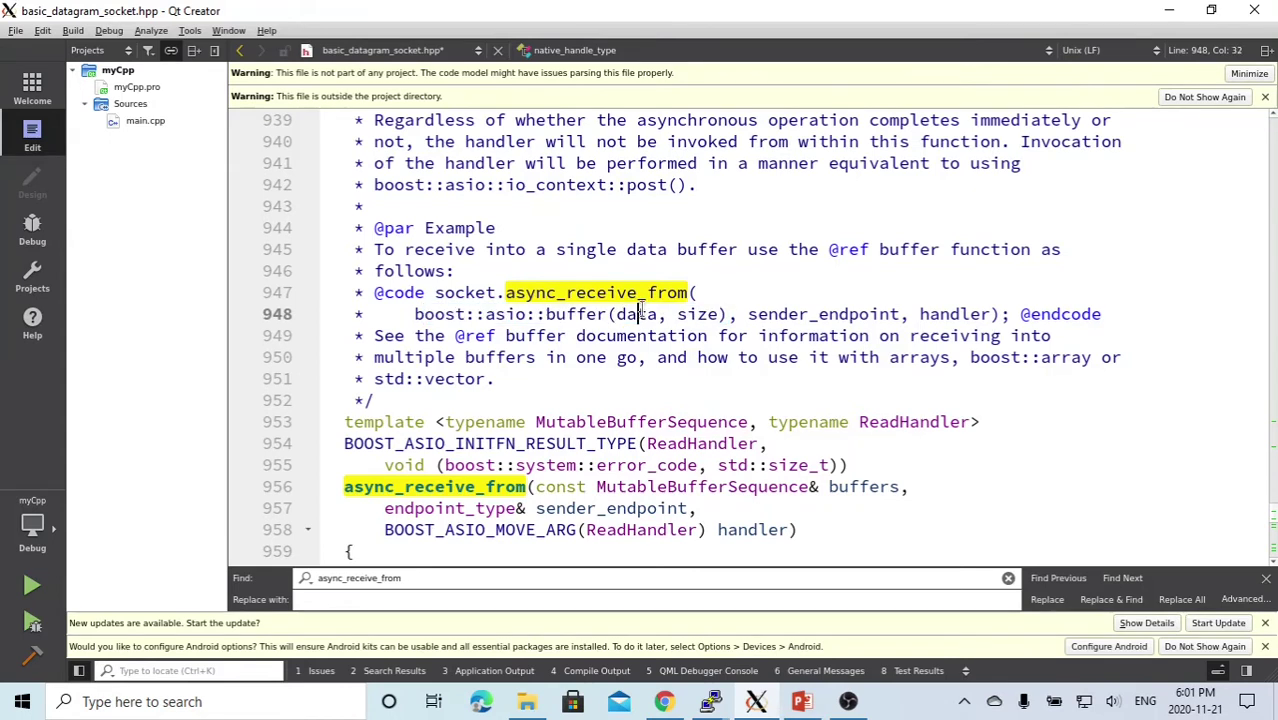
pyautogui.doubleClick(710, 314)
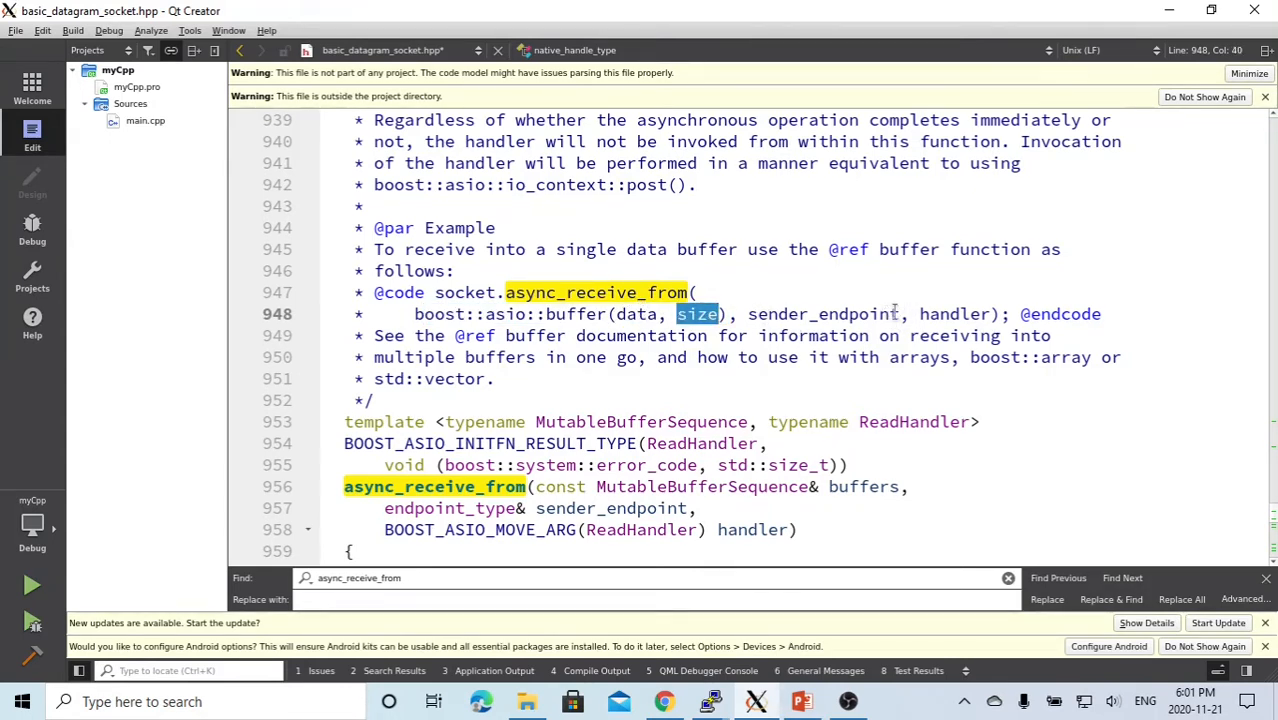
pyautogui.moveTo(901, 313)
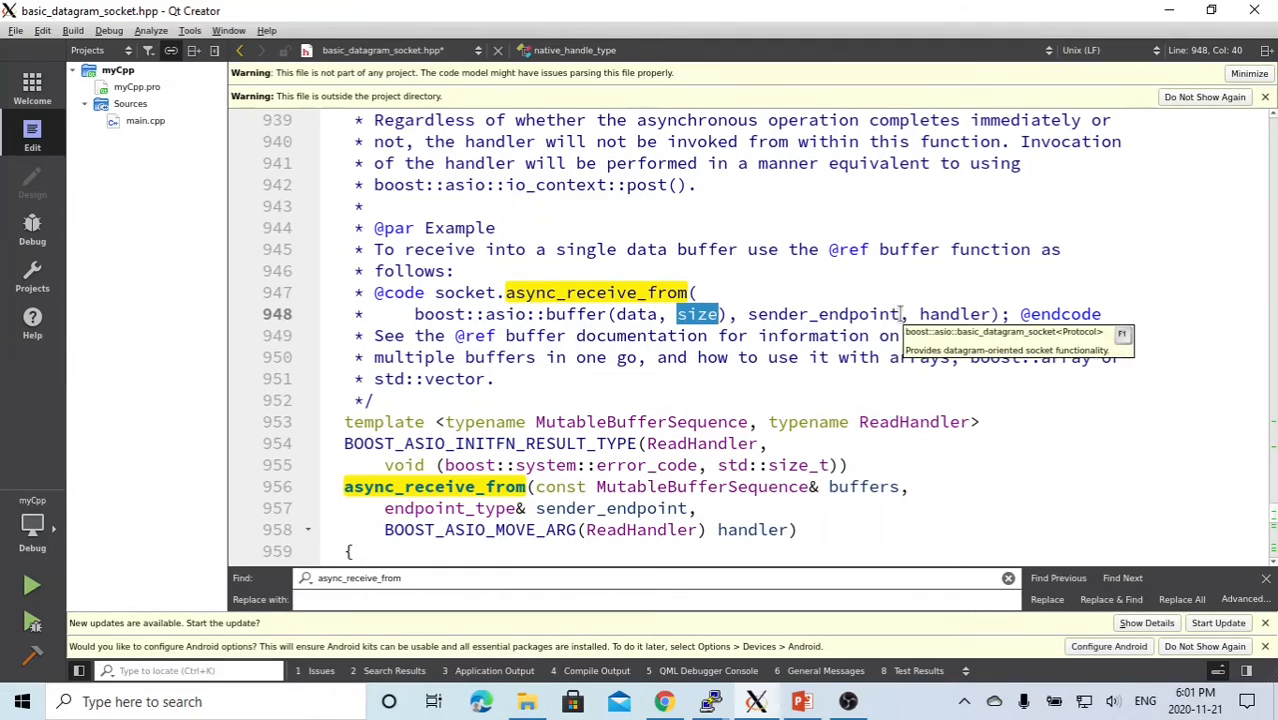
pyautogui.moveTo(903, 314); pyautogui.dragTo(737, 314)
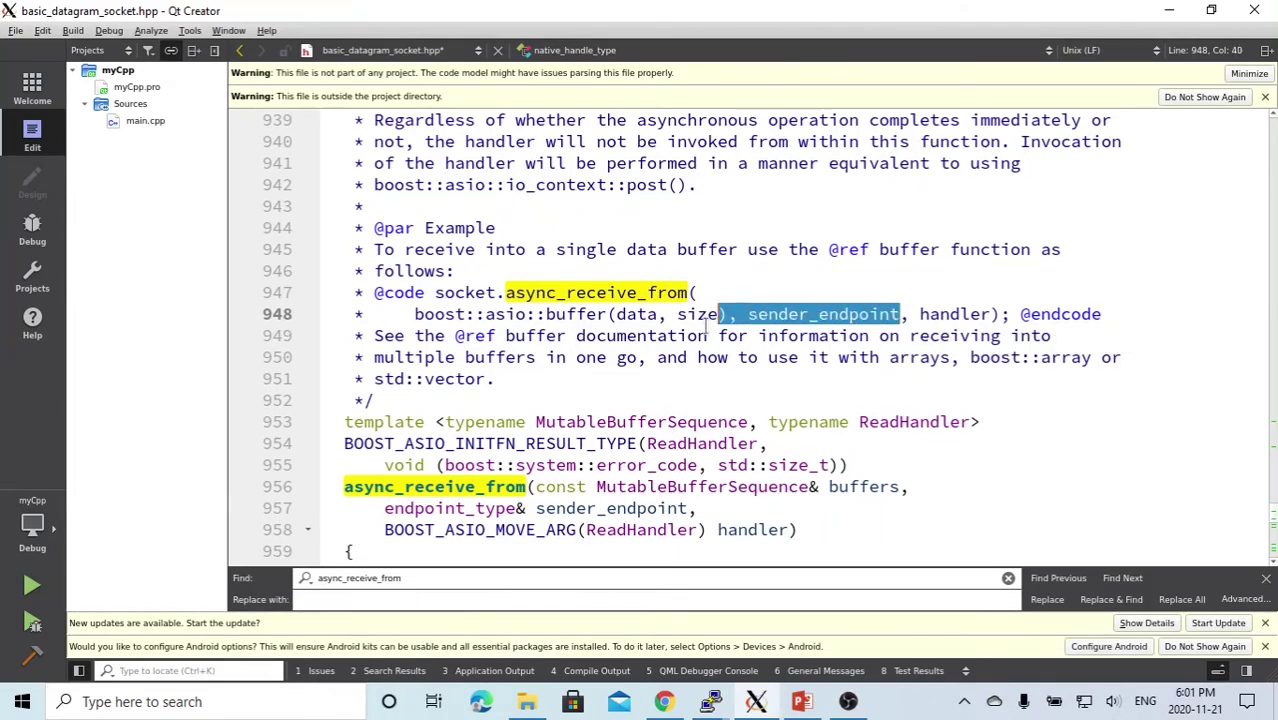
pyautogui.click(978, 314)
pyautogui.doubleClick(975, 314)
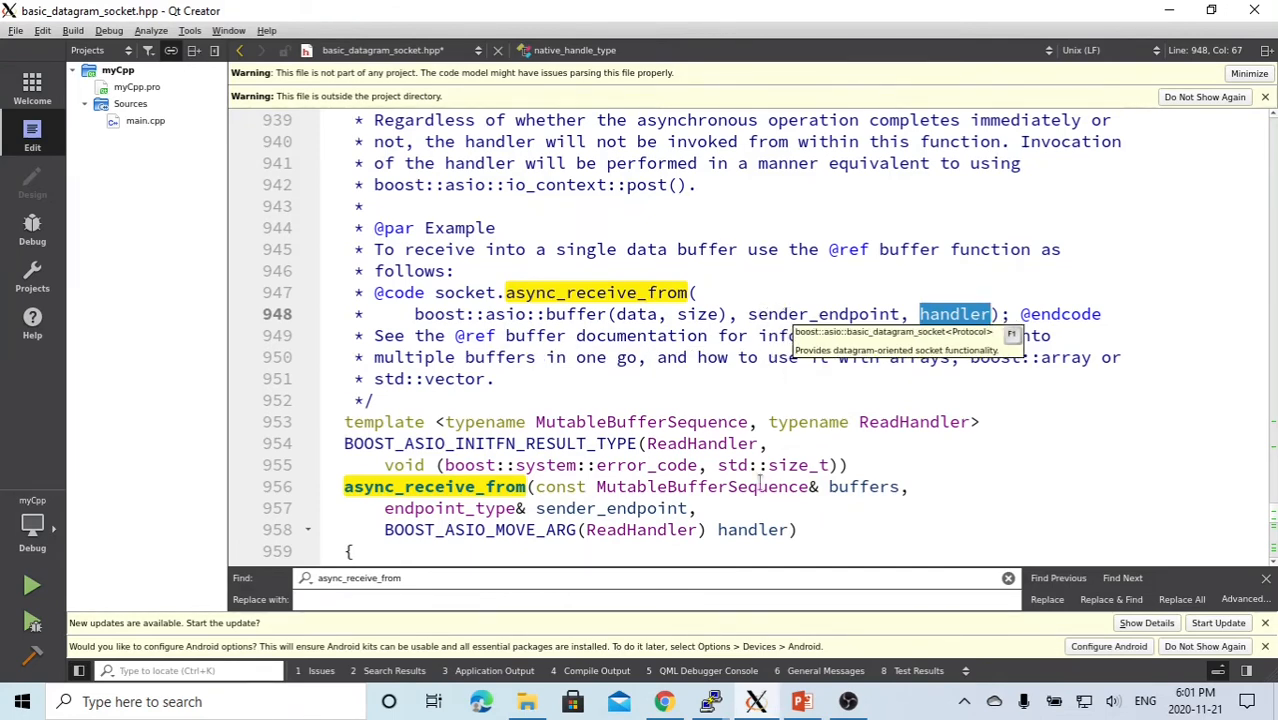
pyautogui.moveTo(930, 450)
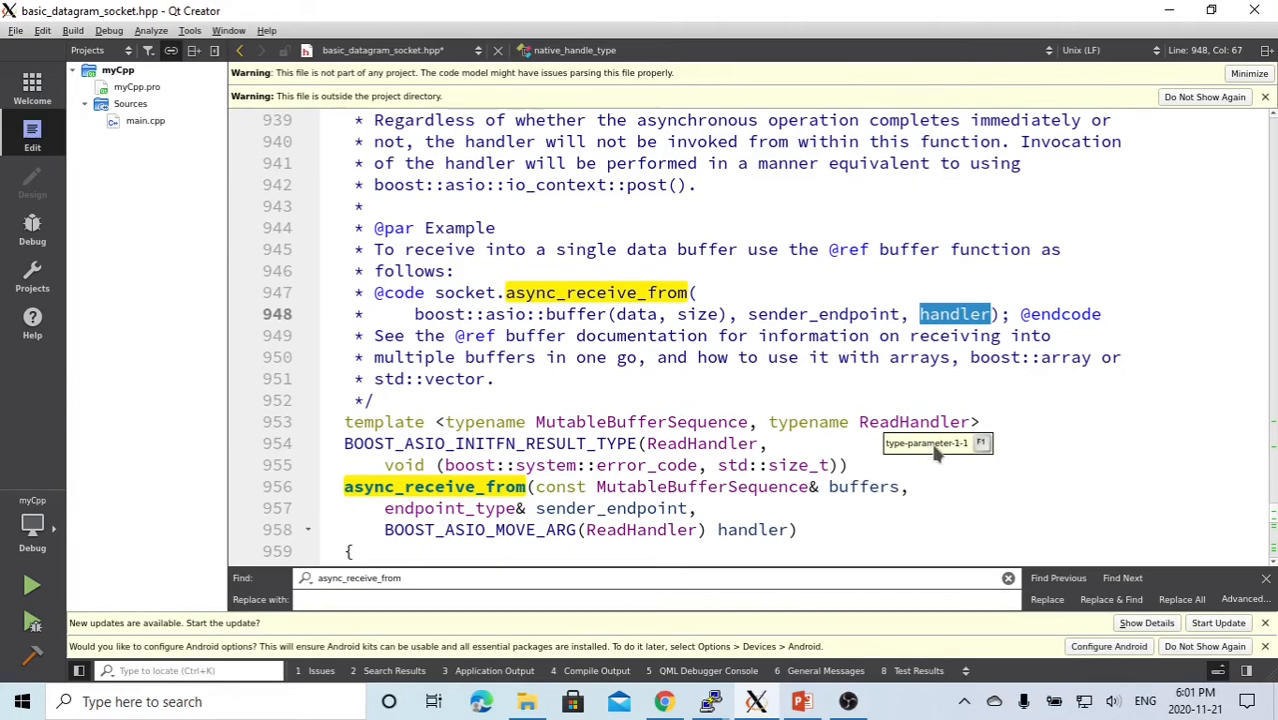
pyautogui.scroll(-1, 935, 440)
pyautogui.scroll(-2, 915, 410)
pyautogui.scroll(-3, 895, 405)
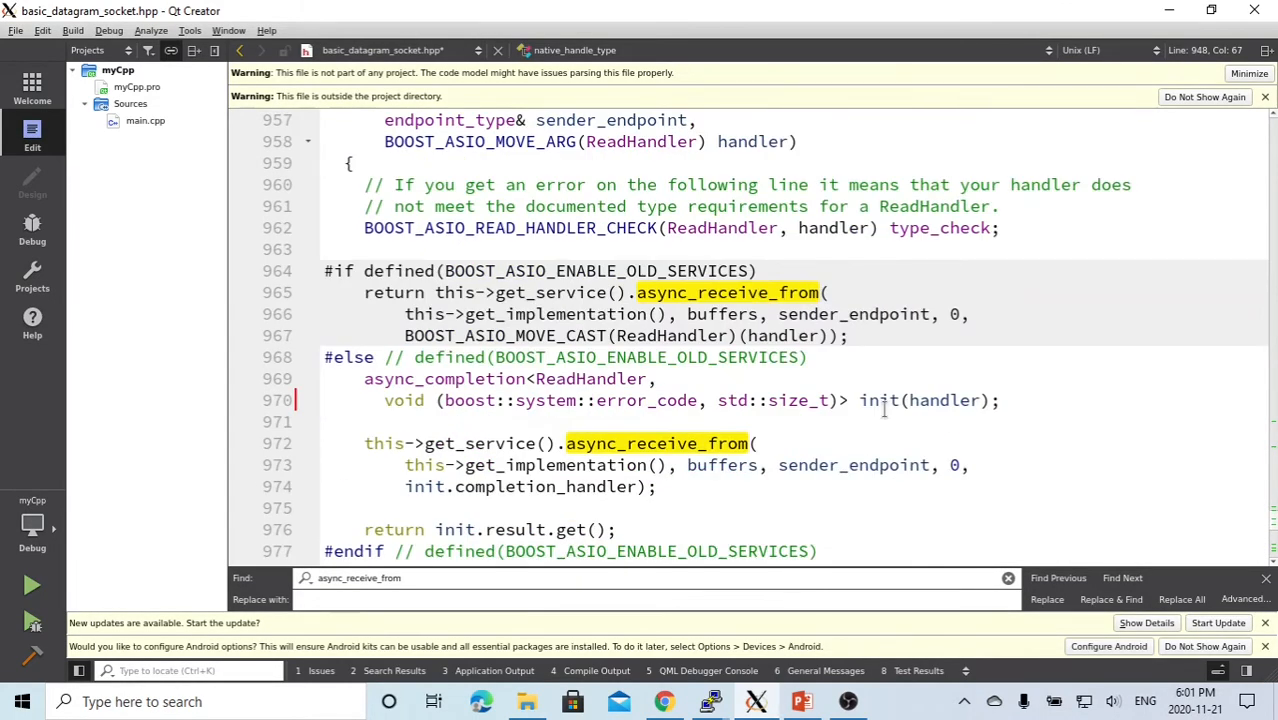
# Select boost::system::error_code and size_t in the handler signature on line 970.
pyautogui.click(829, 401)
pyautogui.hotkey('shift', 'Down')
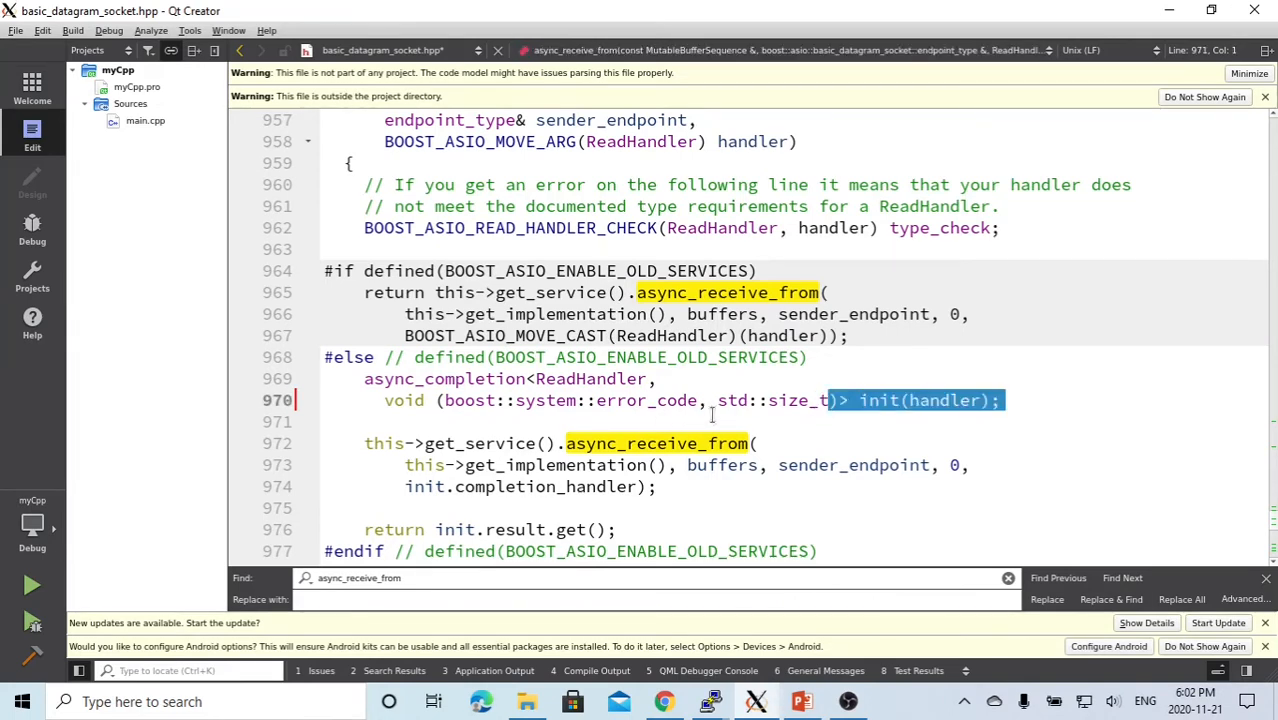
pyautogui.moveTo(698, 401); pyautogui.dragTo(446, 401)
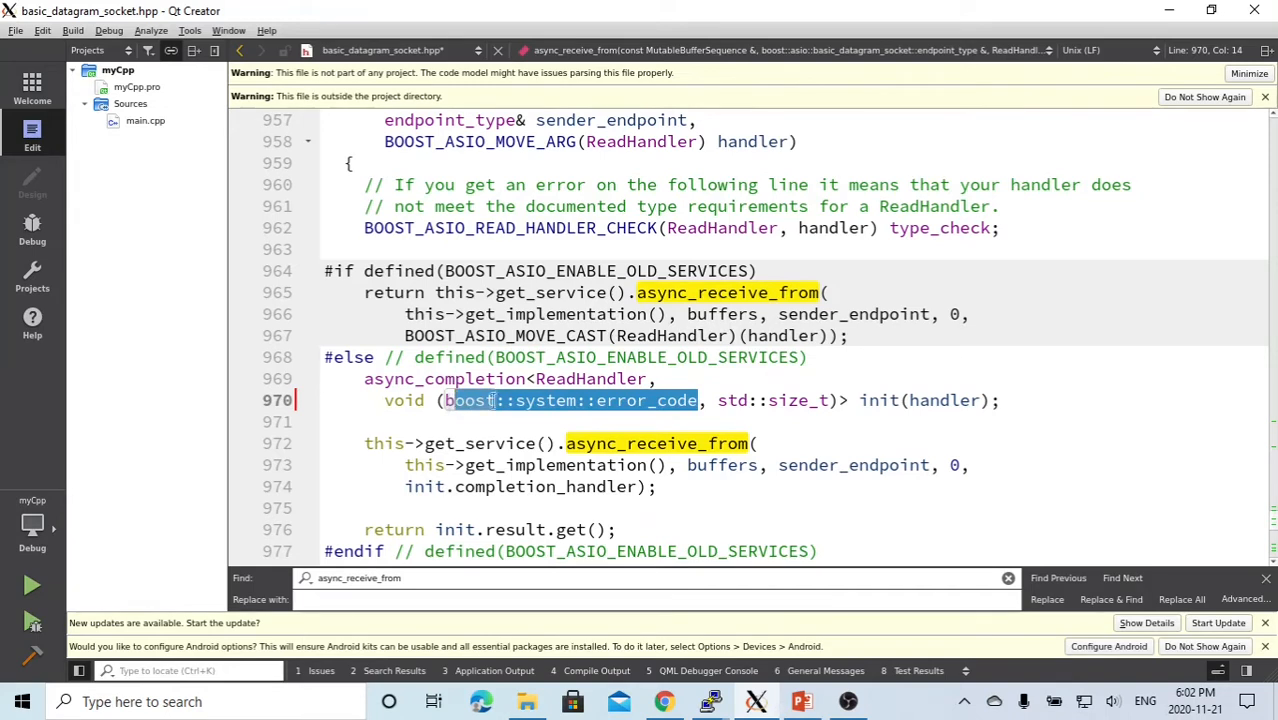
pyautogui.doubleClick(819, 401)
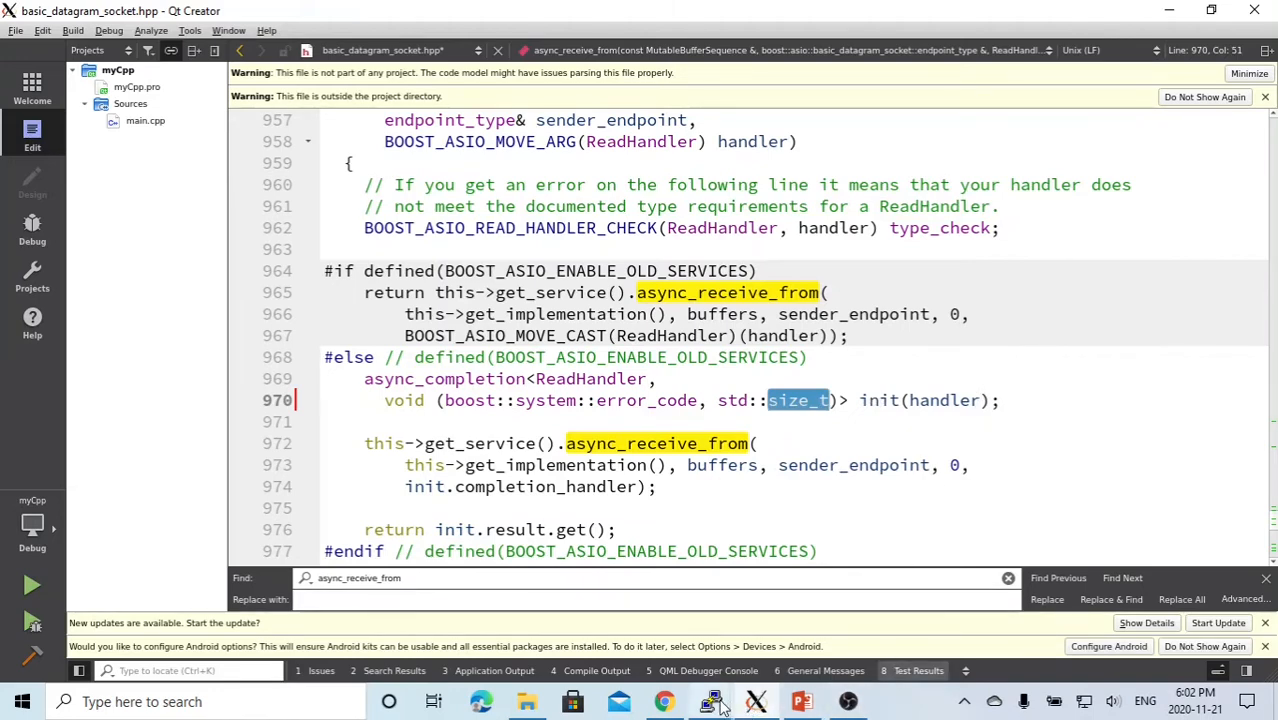
# Back in vim, mark async_receive_from's data_ buffer, then the data_ and max_length members.
pyautogui.moveTo(711, 701)
pyautogui.click(690, 575)
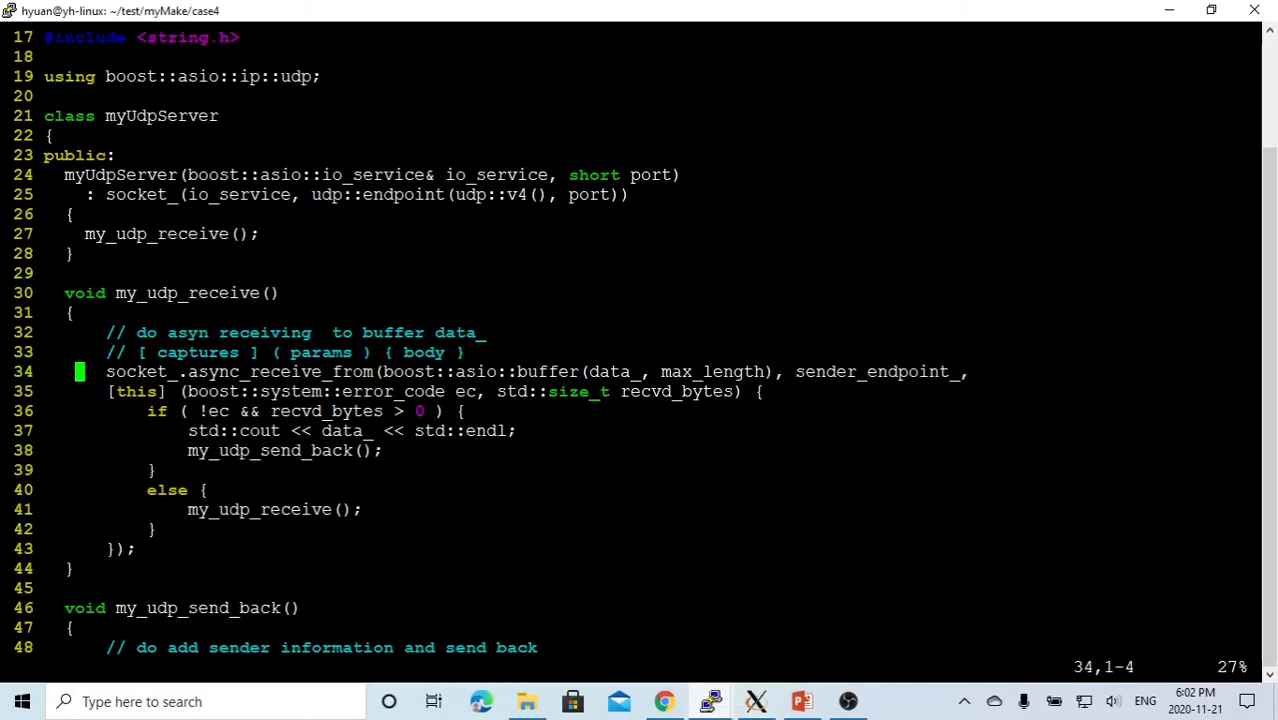
pyautogui.moveTo(106, 371); pyautogui.dragTo(570, 371)
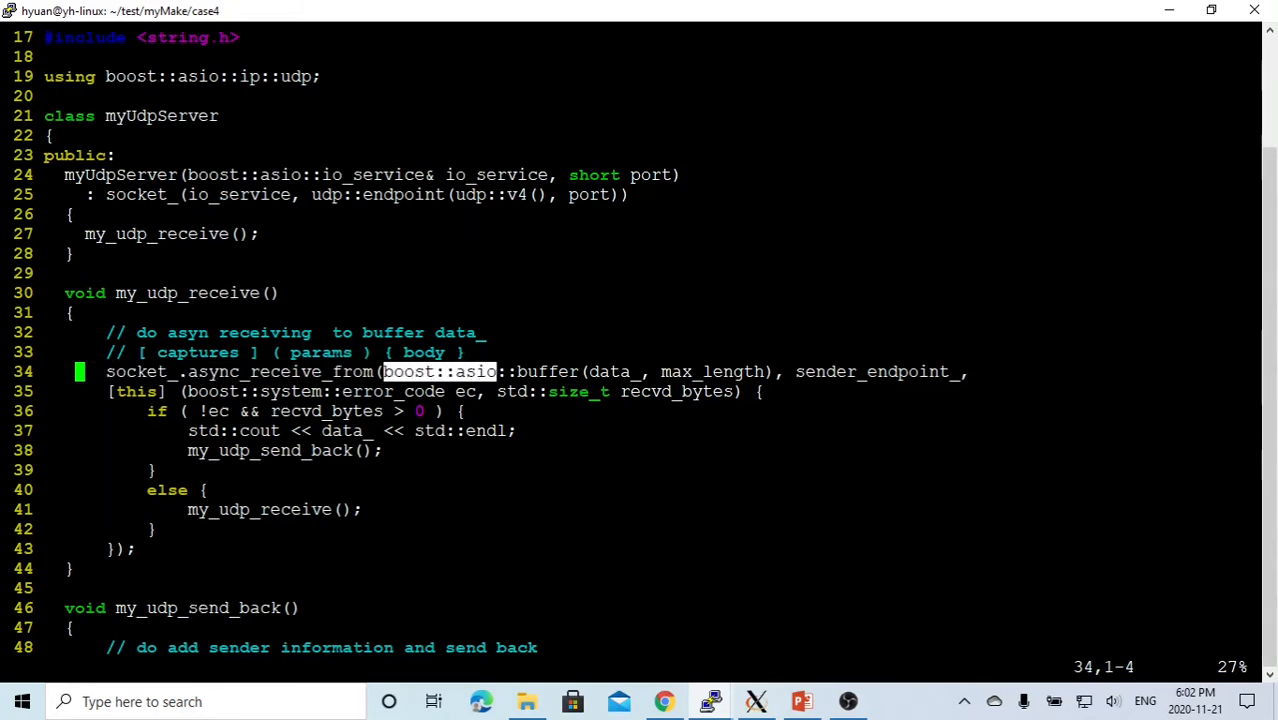
pyautogui.doubleClick(610, 371)
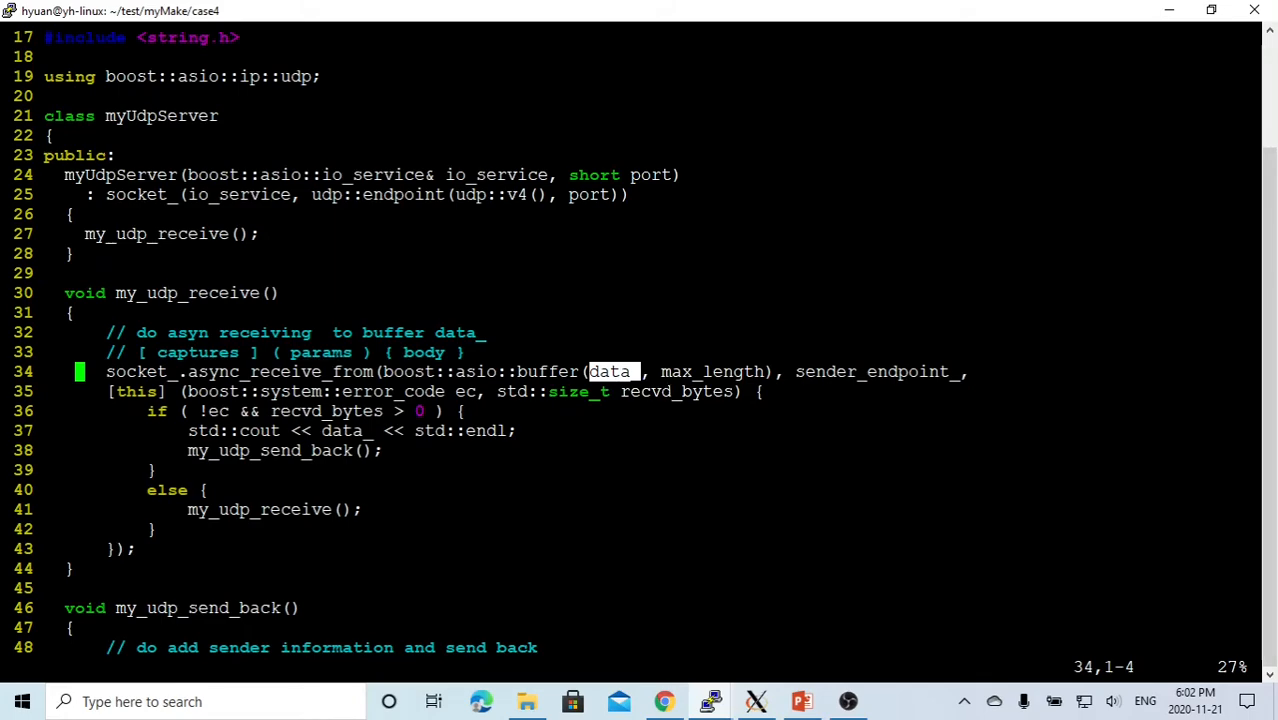
pyautogui.press('Down')
pyautogui.press('Down')
pyautogui.press('Down')
pyautogui.press('Down')
pyautogui.press('Down')
pyautogui.press('Down')
pyautogui.press('Down')
pyautogui.press('Down')
pyautogui.press('Down')
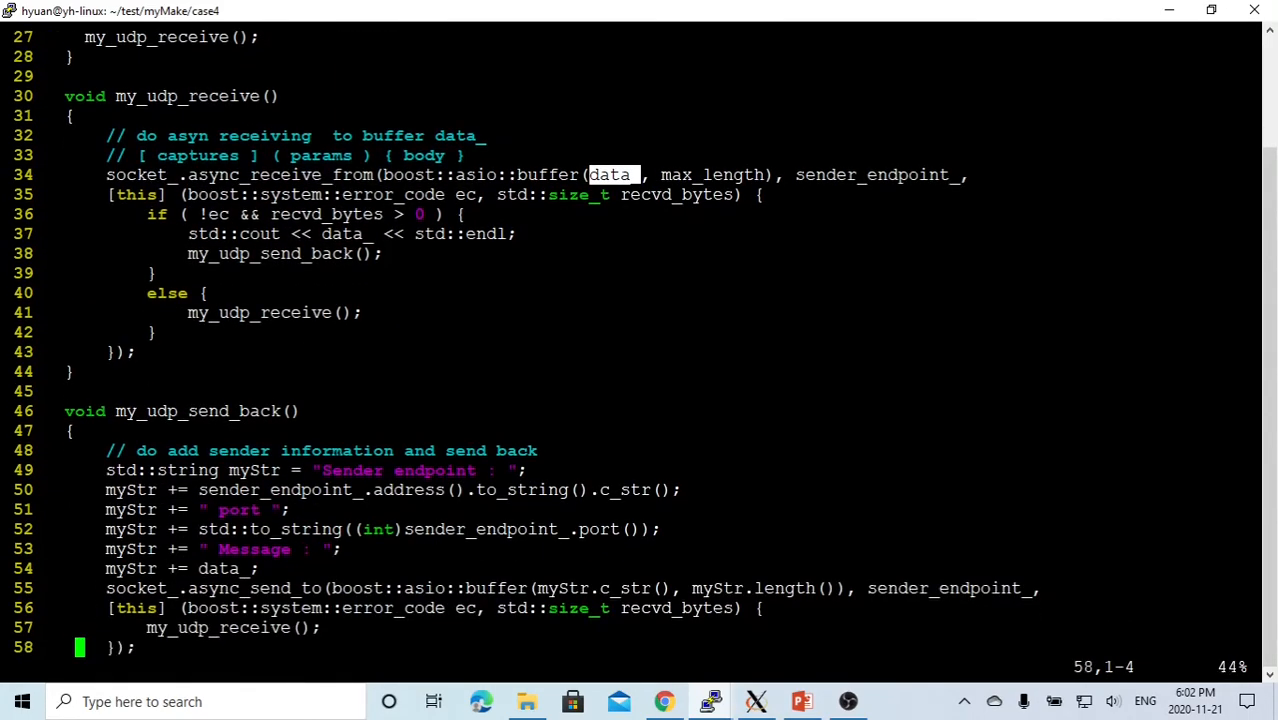
pyautogui.press('Down')
pyautogui.press('Down')
pyautogui.press('Down')
pyautogui.press('Down')
pyautogui.press('Down')
pyautogui.press('Down')
pyautogui.press('Down')
pyautogui.press('Down')
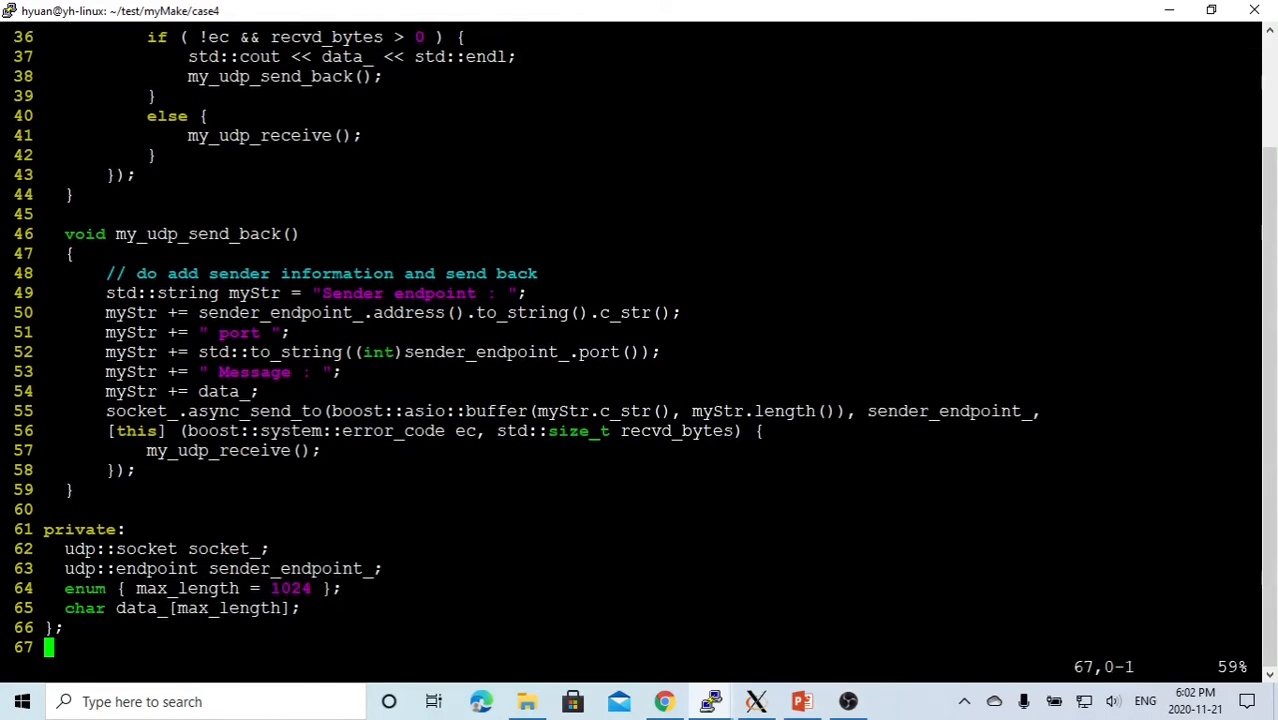
pyautogui.doubleClick(136, 608)
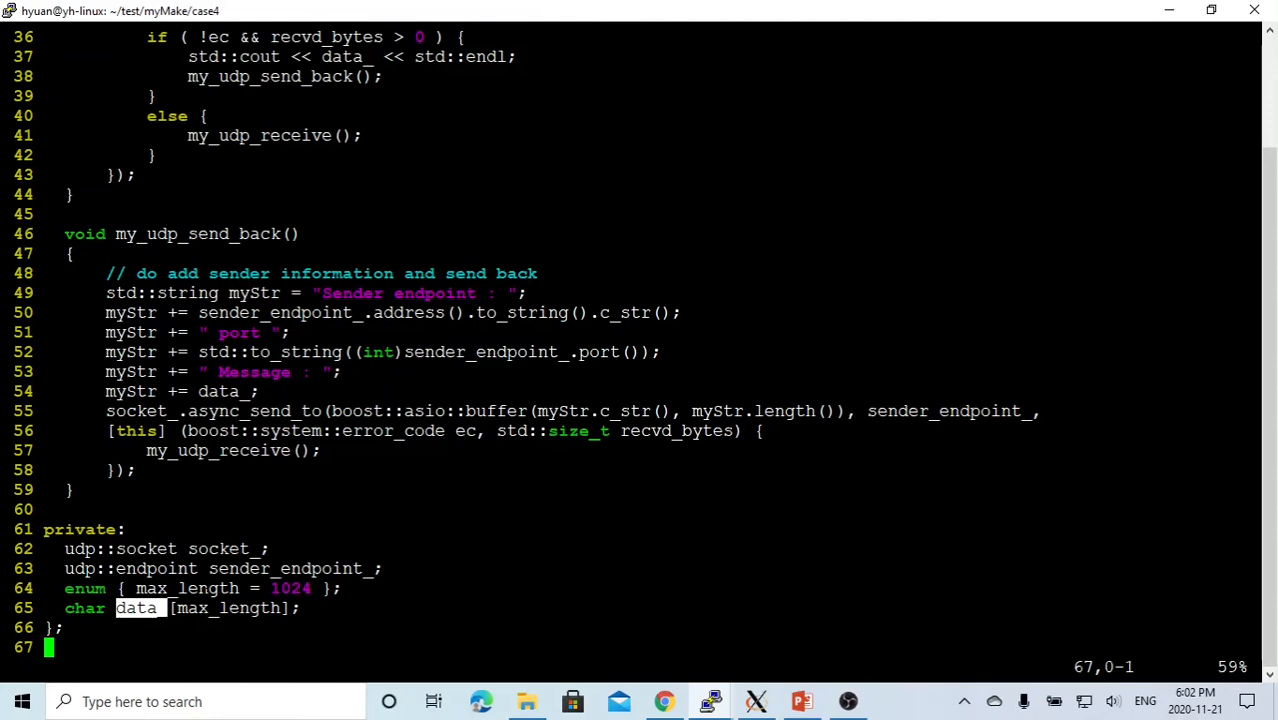
pyautogui.doubleClick(187, 588)
# Return to the top of the class and emphasise sender_endpoint_ in the receive call.
pyautogui.press('Up')
pyautogui.press('{')
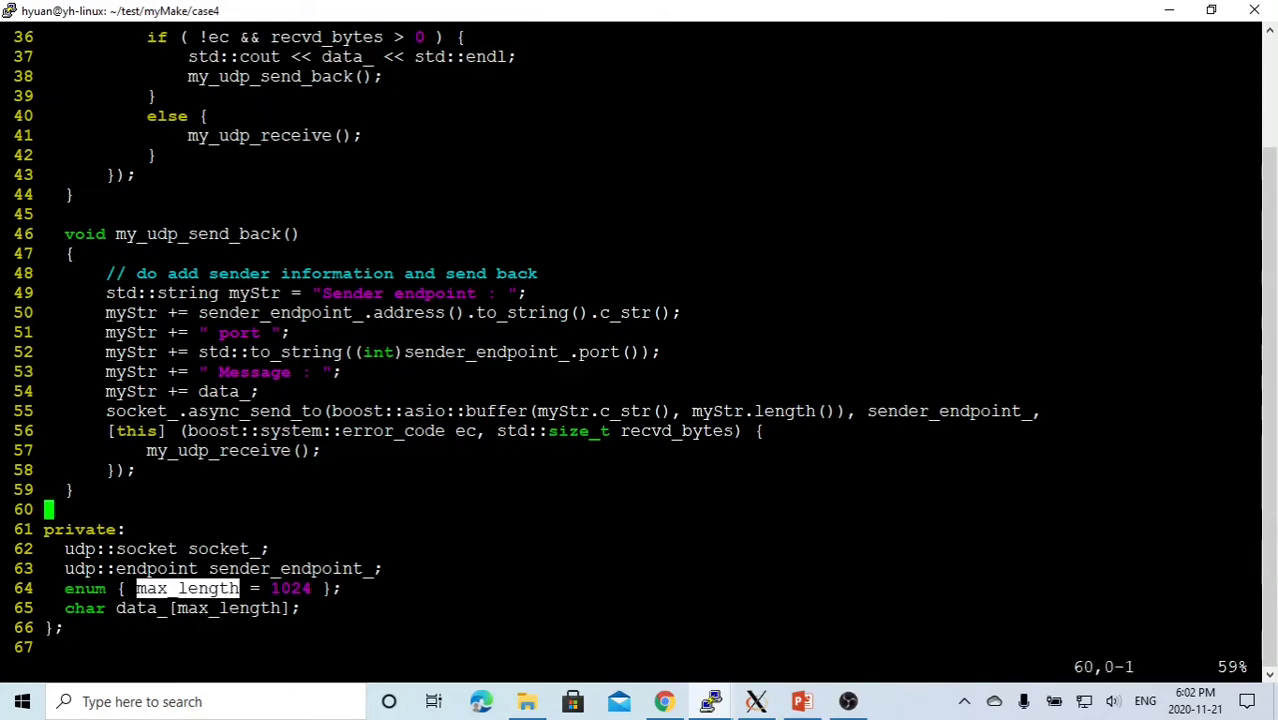
pyautogui.press('Up')
pyautogui.press('Up')
pyautogui.press('Up')
pyautogui.press('Up')
pyautogui.press('Up')
pyautogui.press('Up')
pyautogui.press('Up')
pyautogui.press('Up')
pyautogui.press('Up')
pyautogui.press('Down')
pyautogui.press('Down')
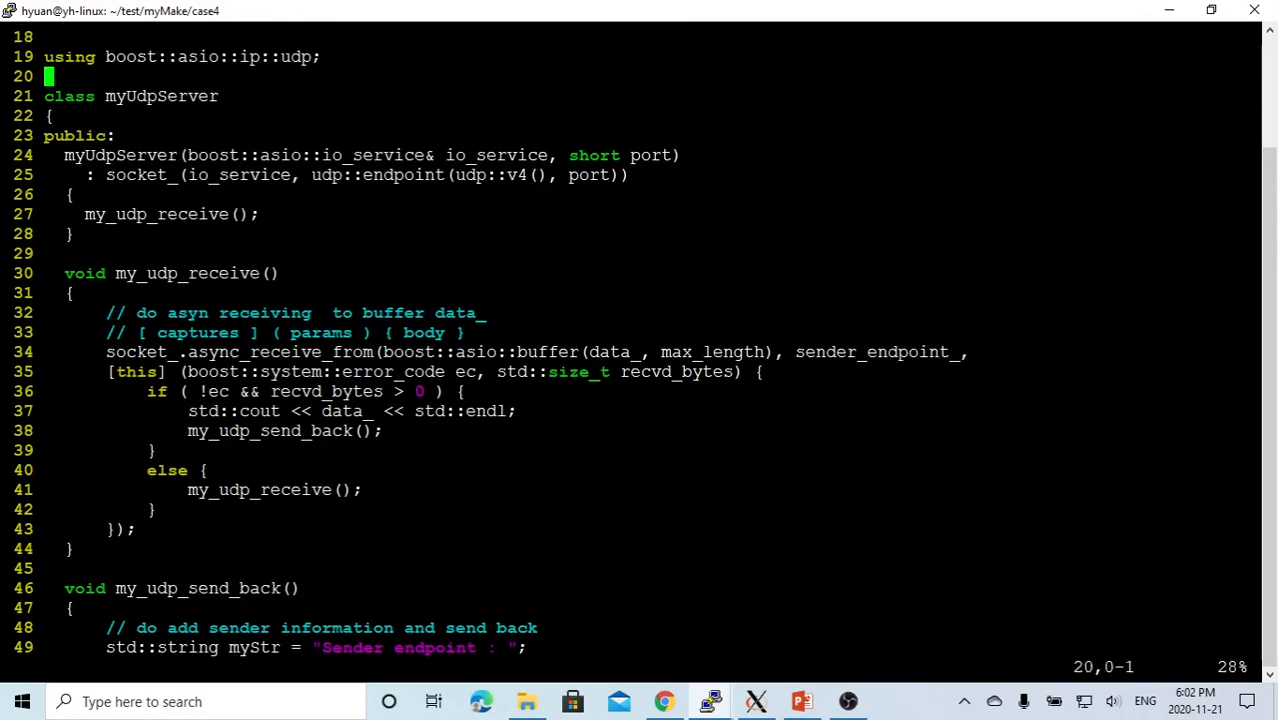
pyautogui.press('Return')
pyautogui.press('Return')
pyautogui.press('Return')
pyautogui.doubleClick(871, 352)
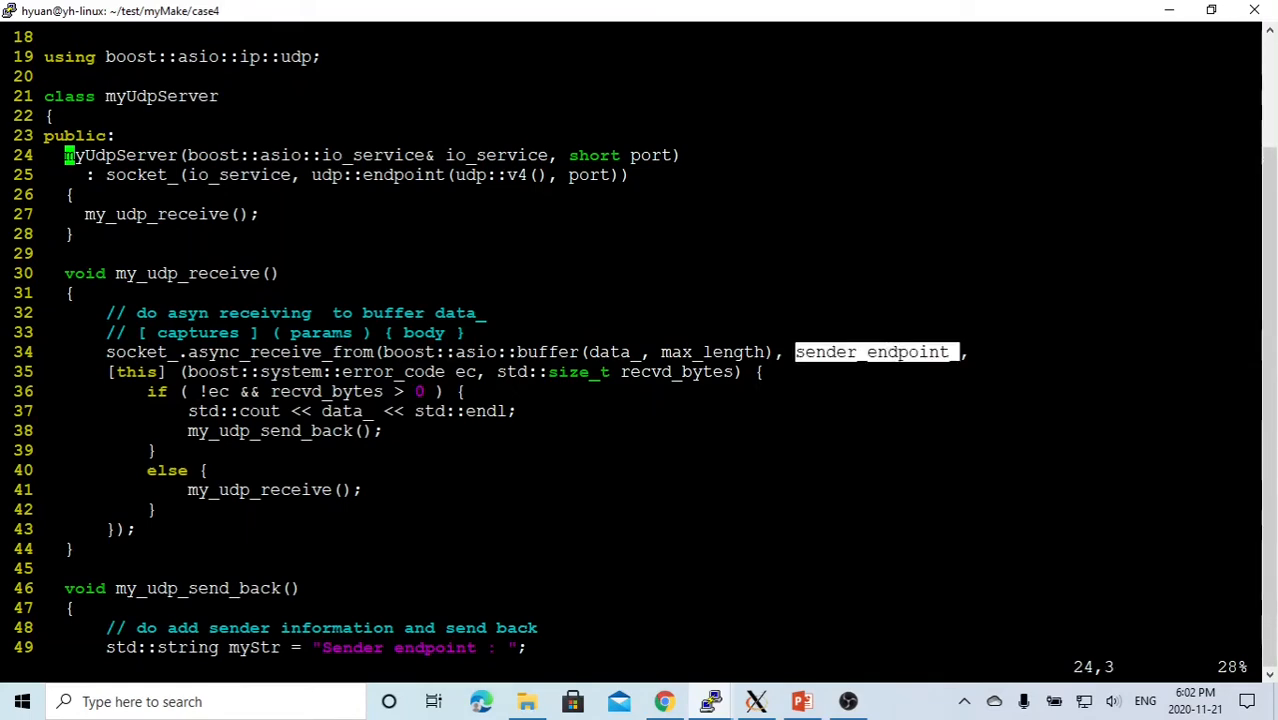
pyautogui.press('Down')
pyautogui.press('Down')
pyautogui.press('Down')
pyautogui.press('Down')
pyautogui.press('Down')
pyautogui.press('Down')
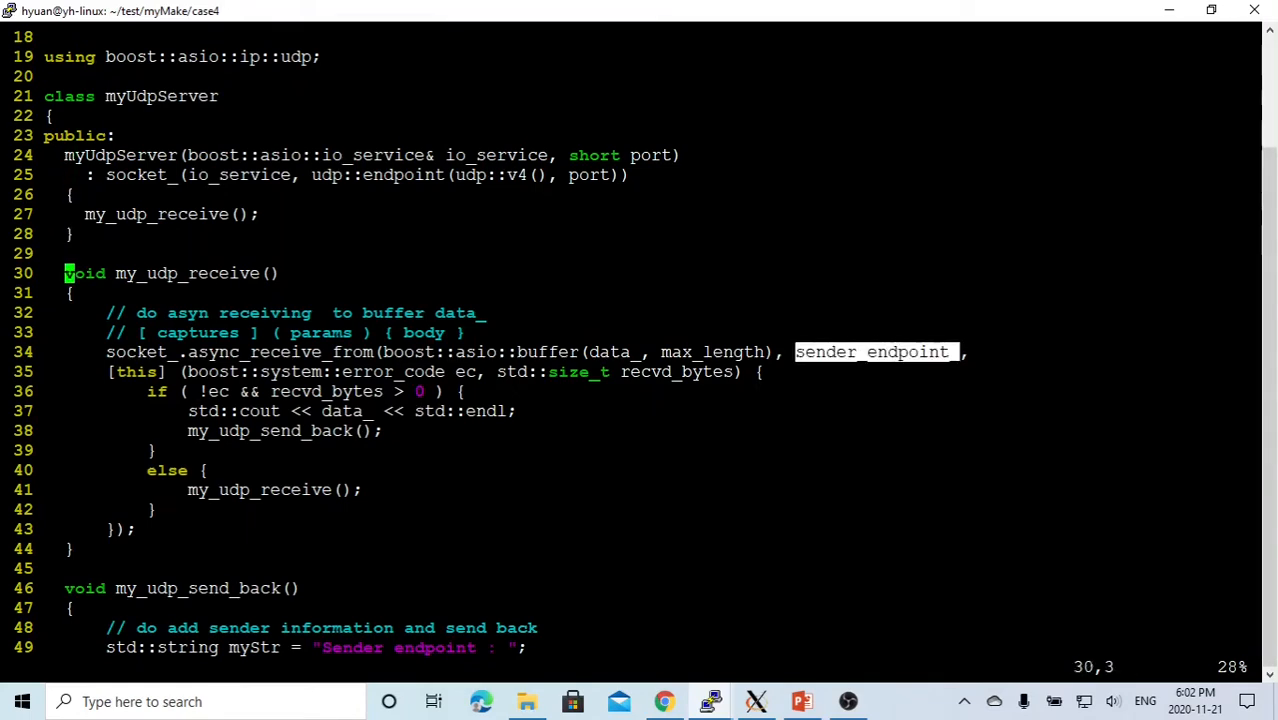
pyautogui.press('Down')
# Emphasise the ec and recvd_bytes checks and the call to my_udp_send_back.
pyautogui.doubleClick(218, 391)
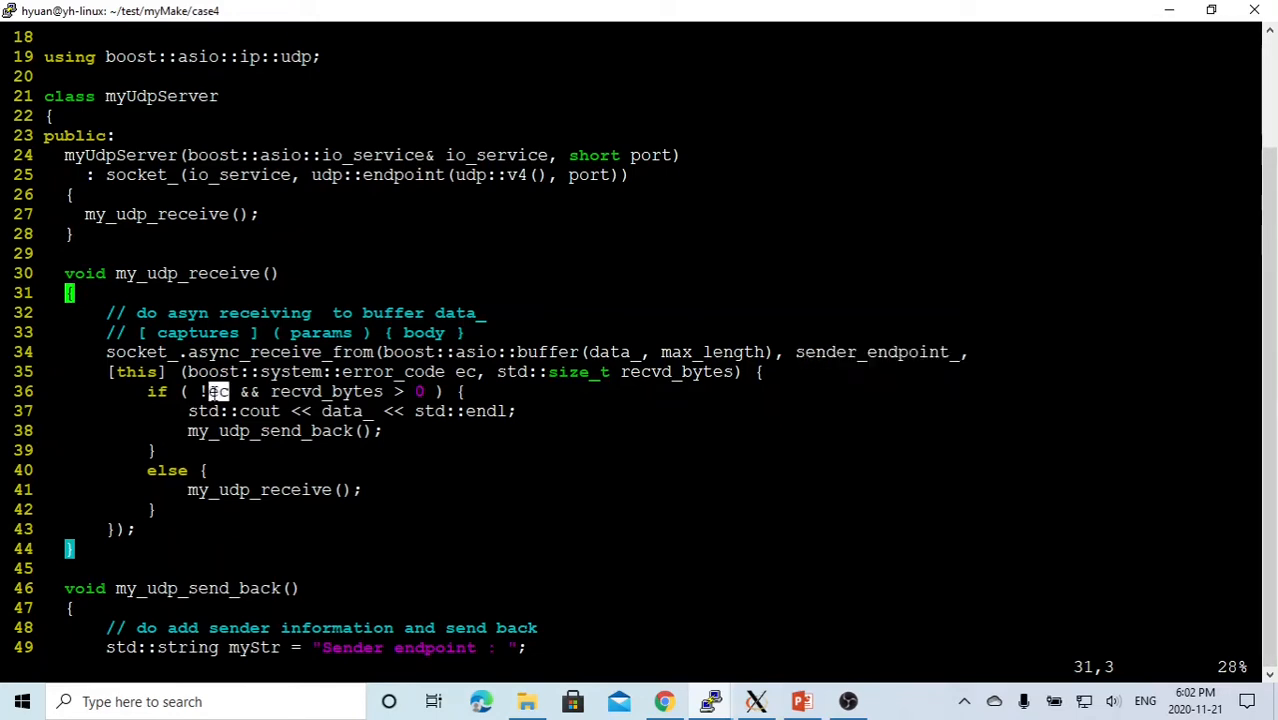
pyautogui.doubleClick(333, 392)
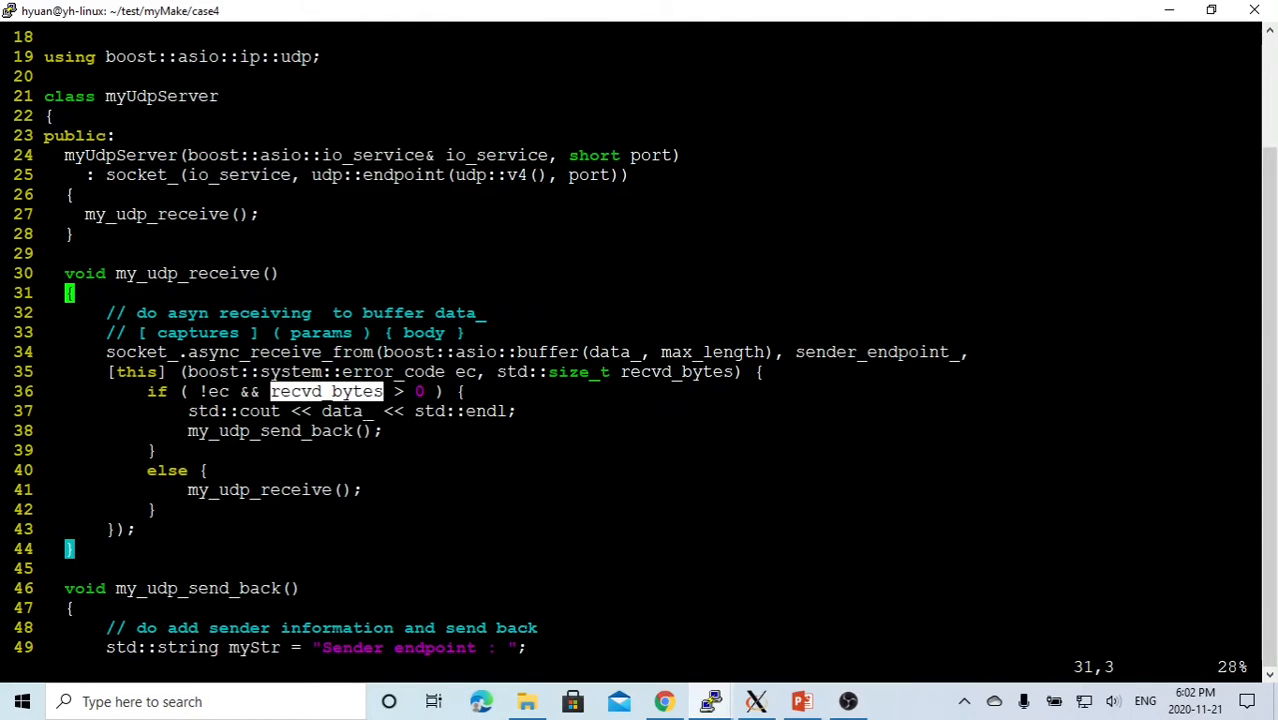
pyautogui.click(453, 410)
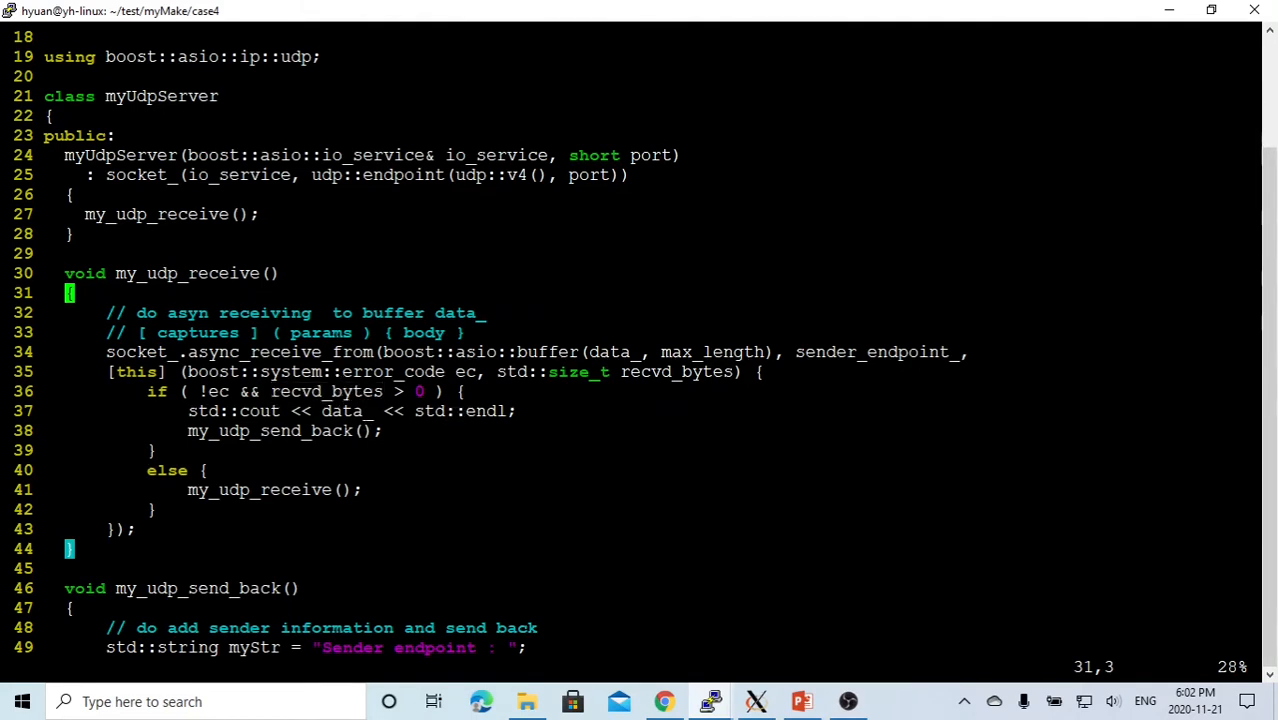
pyautogui.doubleClick(270, 431)
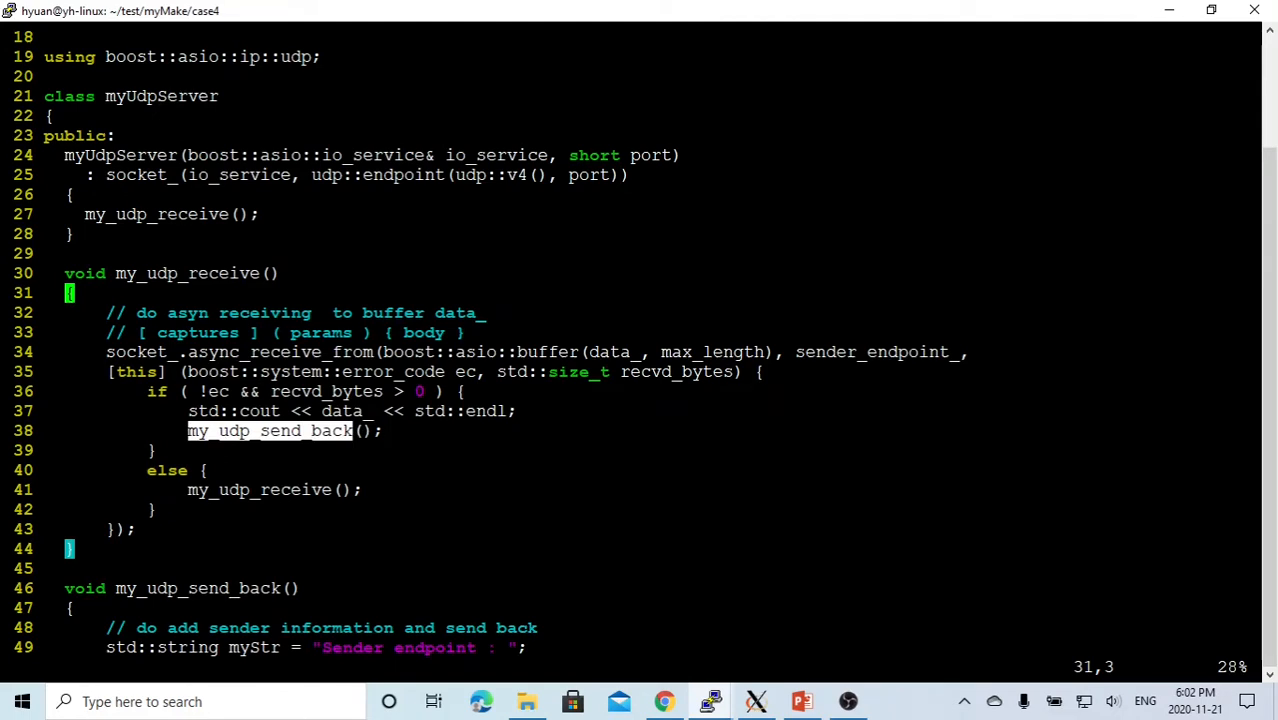
pyautogui.press('Down')
pyautogui.press('Down')
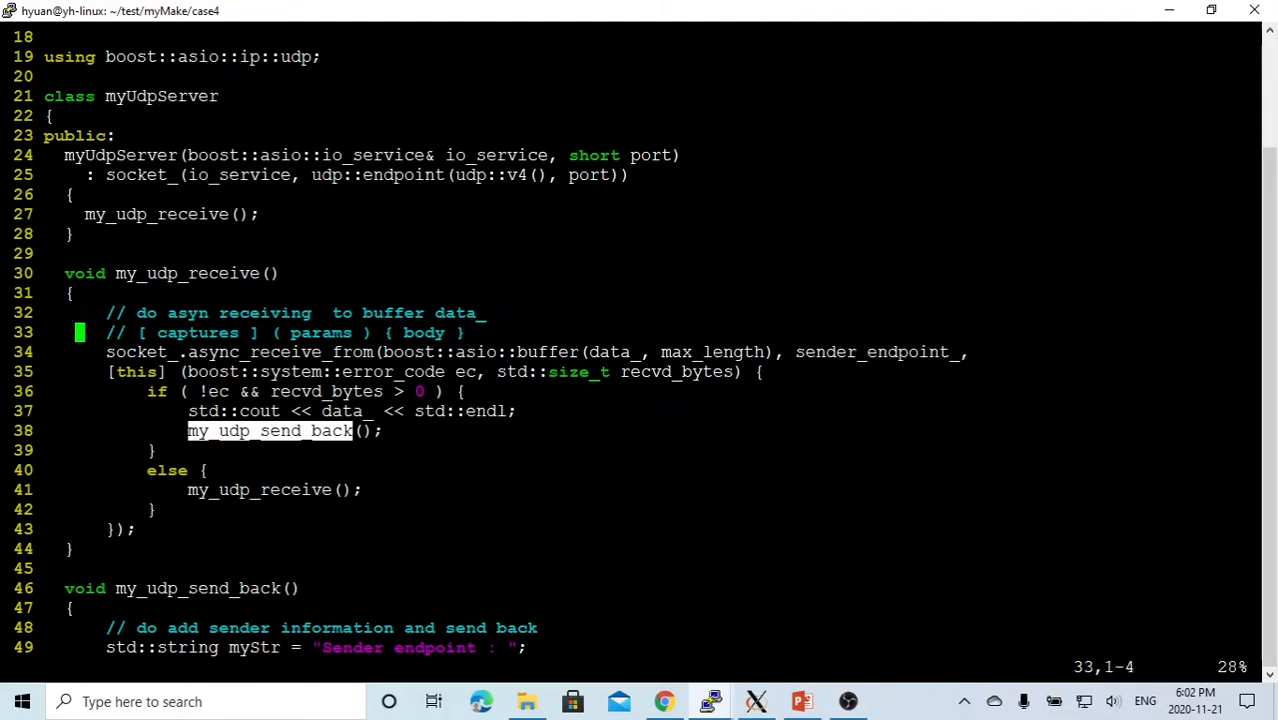
pyautogui.press('Down')
pyautogui.press('Down')
pyautogui.press('Down')
pyautogui.press('Down')
pyautogui.press('Down')
pyautogui.press('Down')
pyautogui.press('Down')
pyautogui.press('Down')
pyautogui.press('Down')
pyautogui.press('Down')
pyautogui.press('Down')
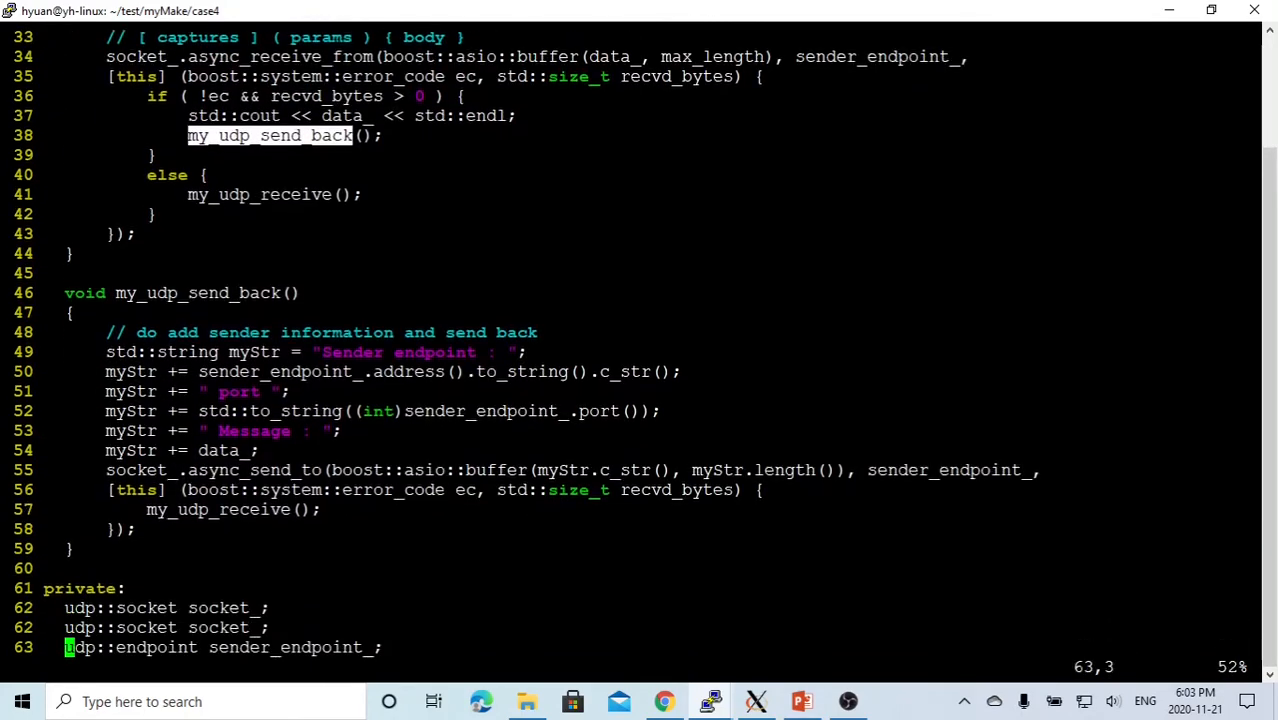
pyautogui.press('Down')
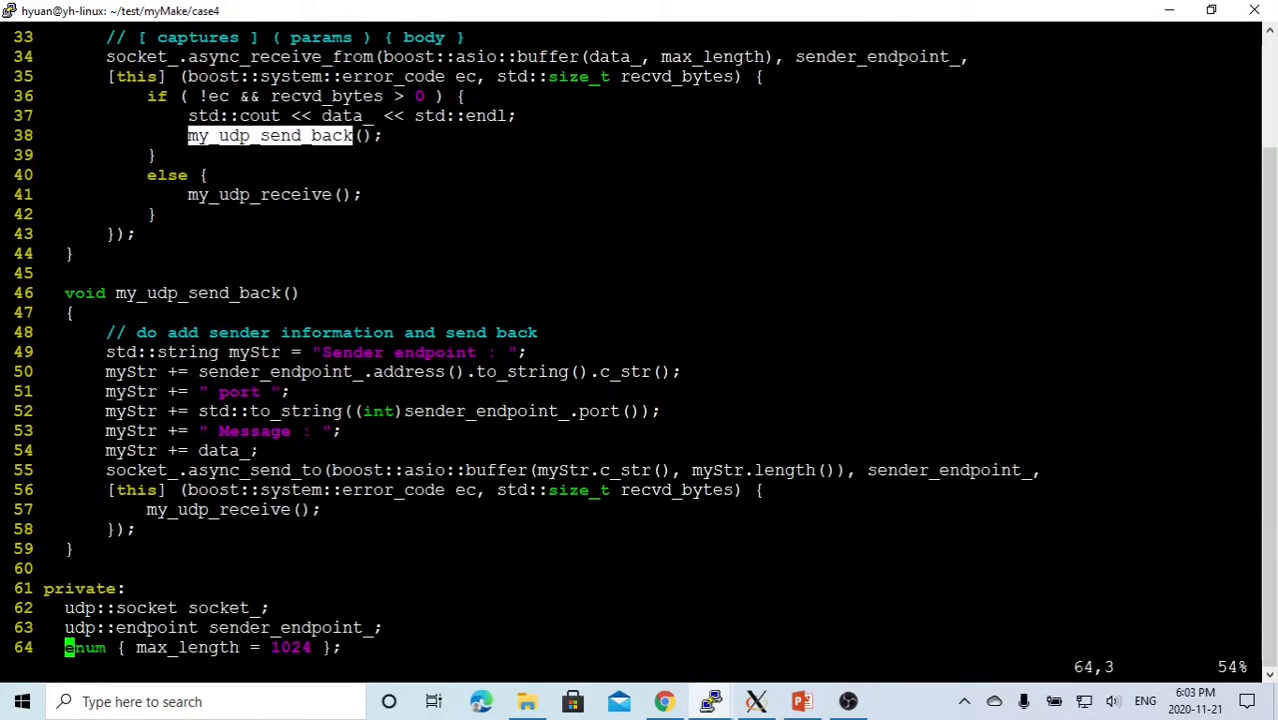
# Emphasise the reply's sender address to_string, sender port and appended data_.
pyautogui.doubleClick(352, 352)
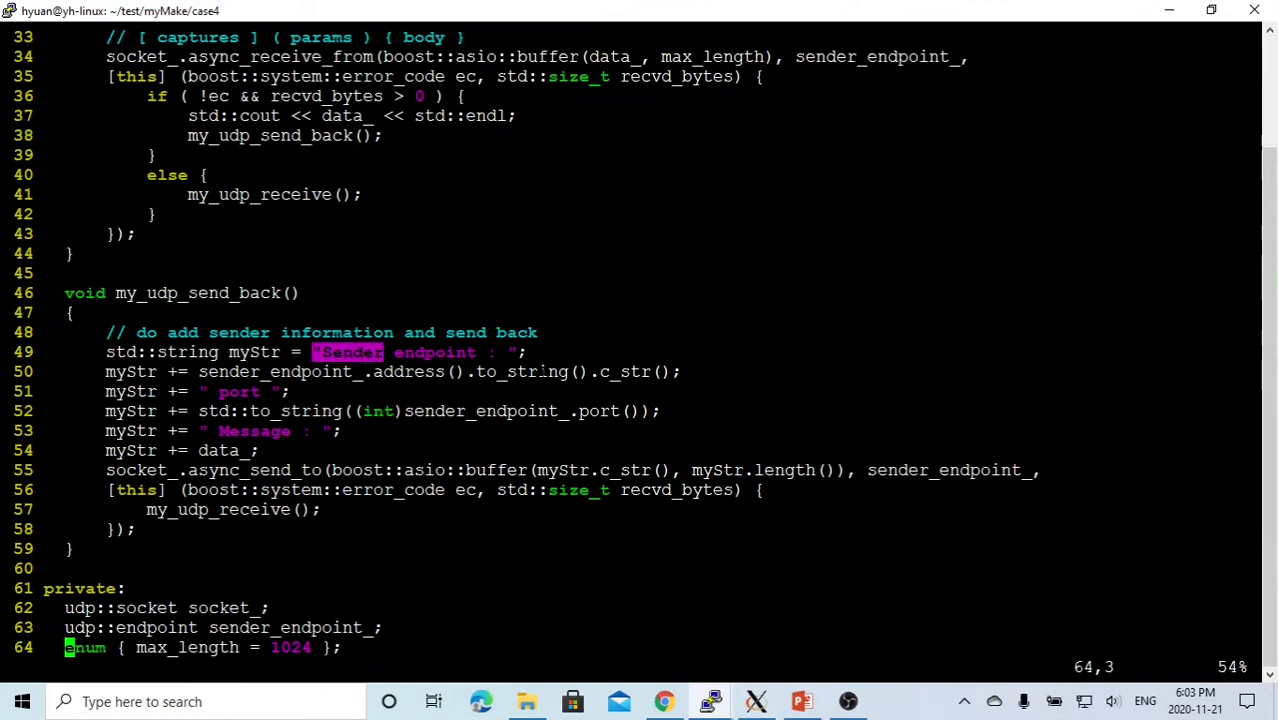
pyautogui.click(541, 371)
pyautogui.doubleClick(541, 371)
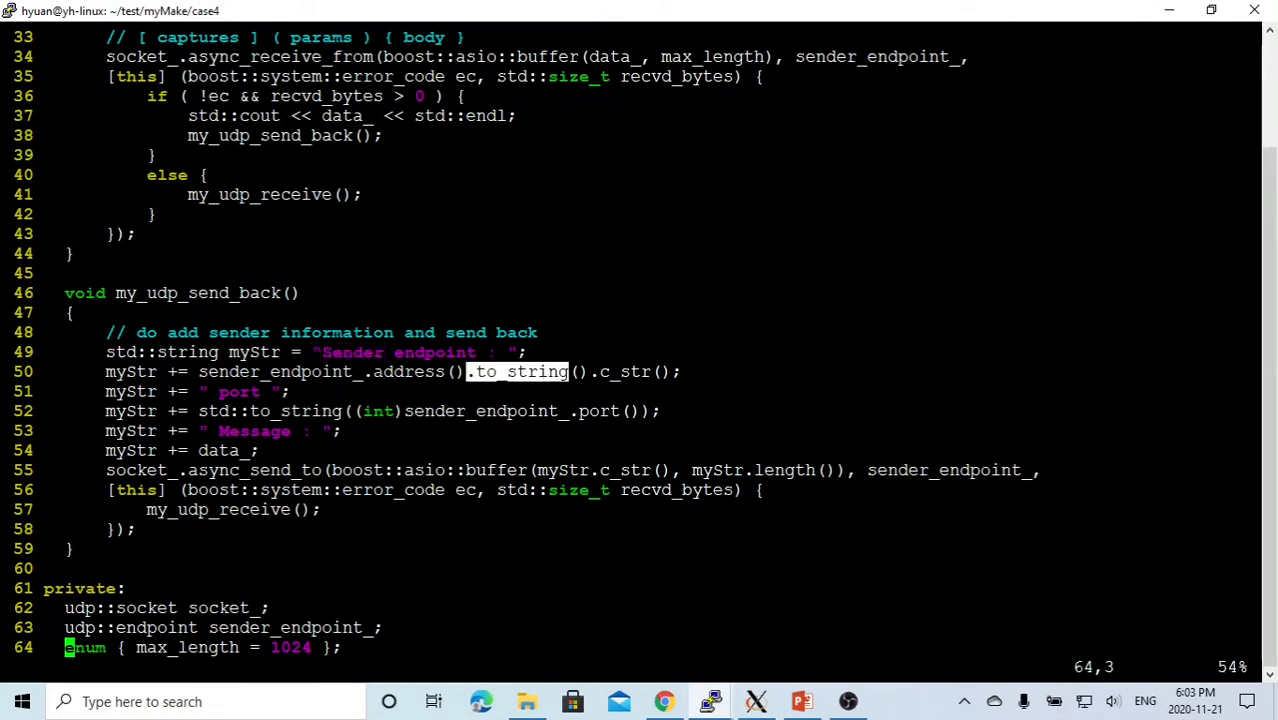
pyautogui.doubleClick(320, 371)
pyautogui.click(320, 371)
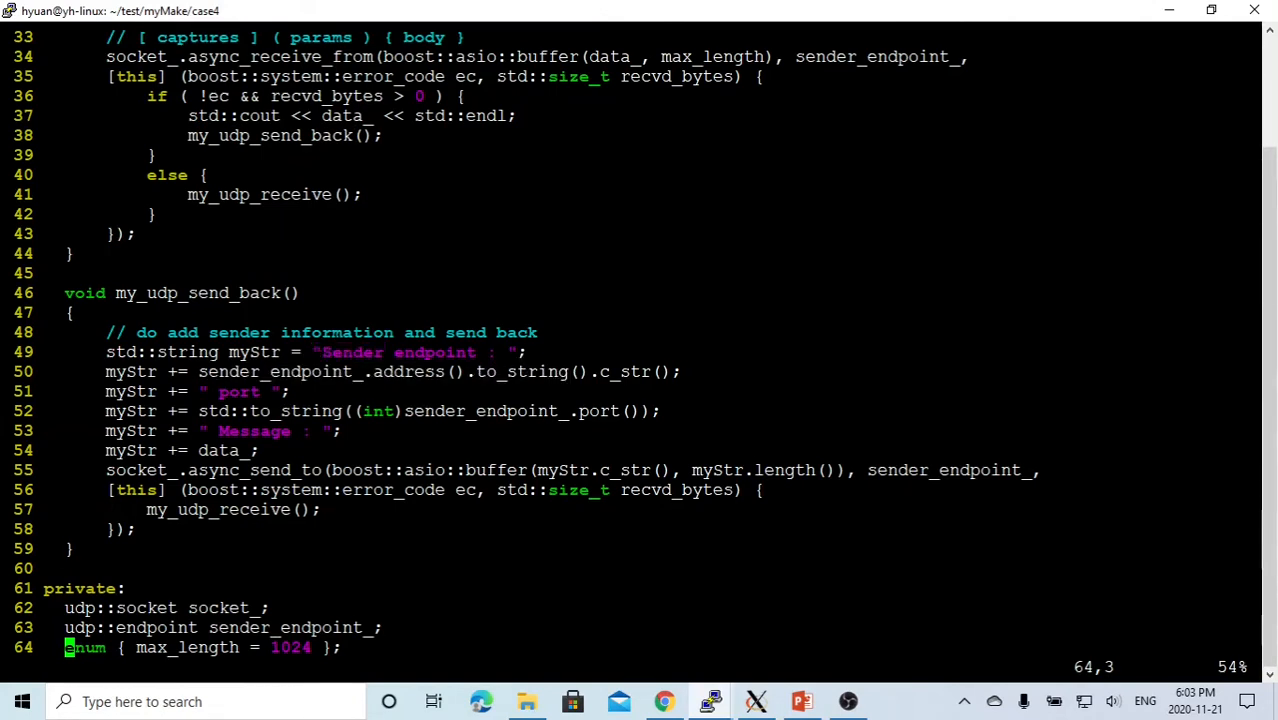
pyautogui.doubleClick(511, 411)
pyautogui.doubleClick(220, 450)
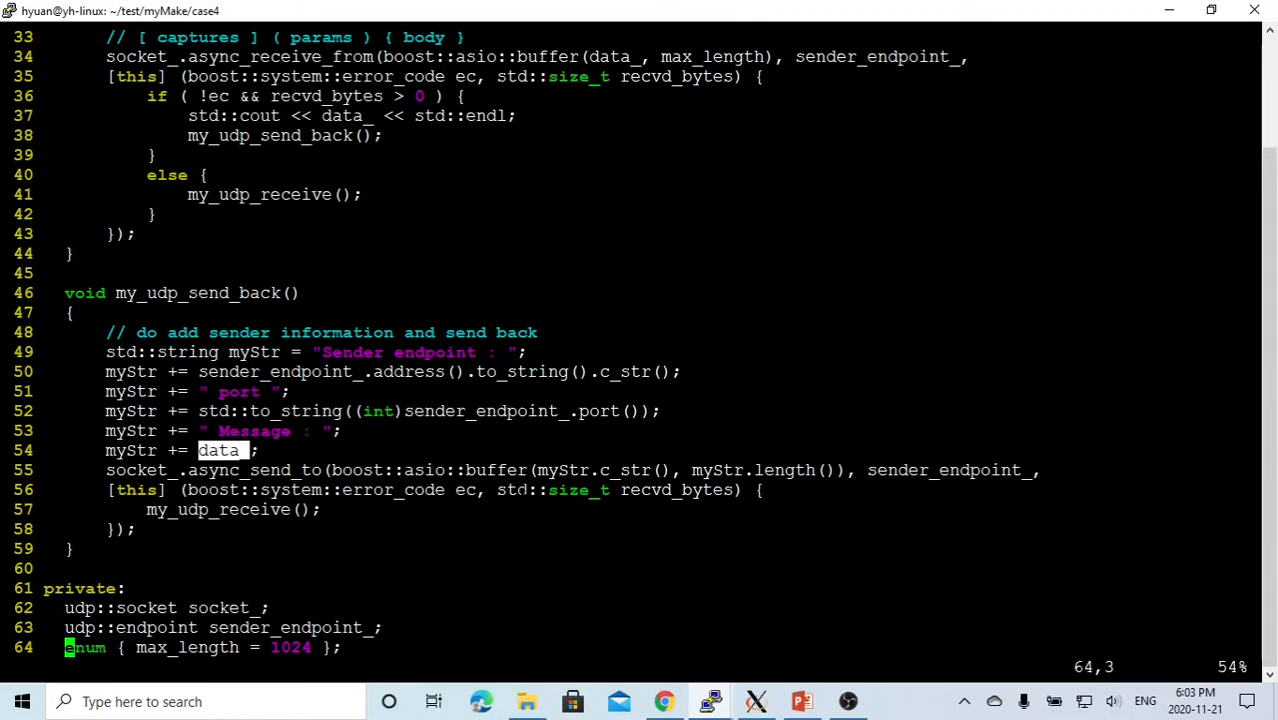
# Emphasise async_send_to with its buffer, sender_endpoint_ destination and the following my_udp_receive call.
pyautogui.doubleClick(296, 470)
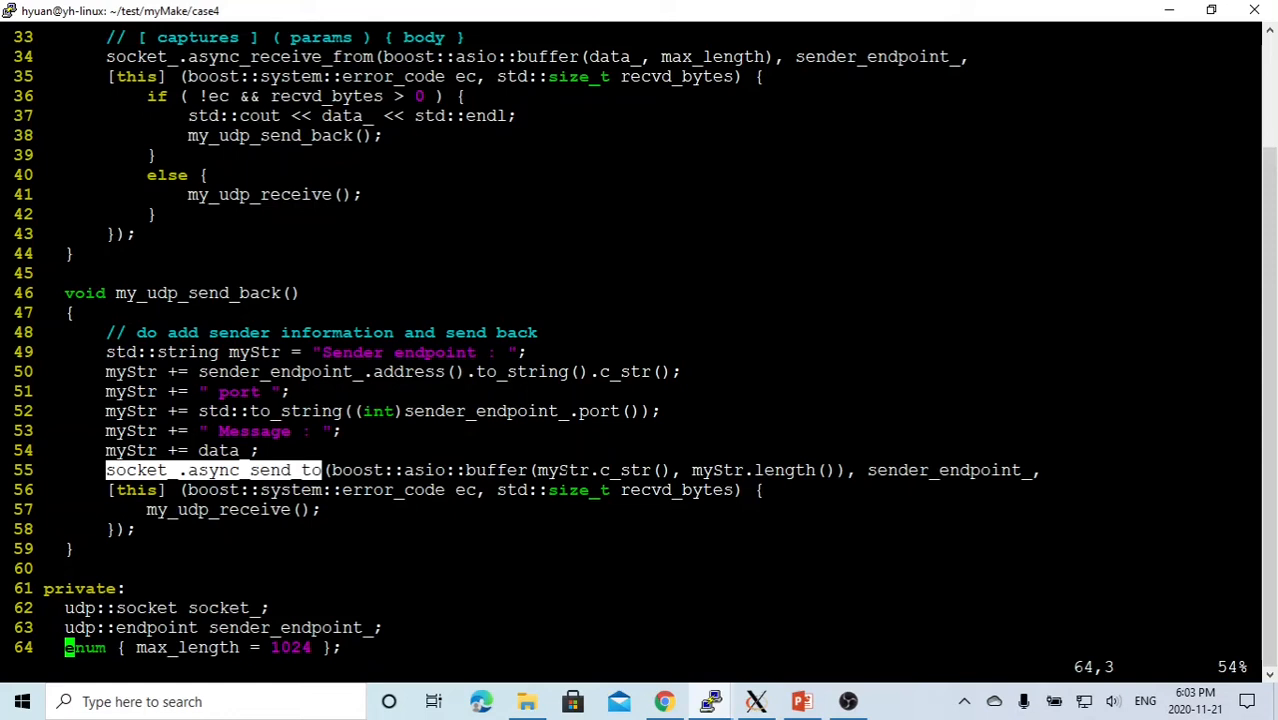
pyautogui.doubleClick(496, 470)
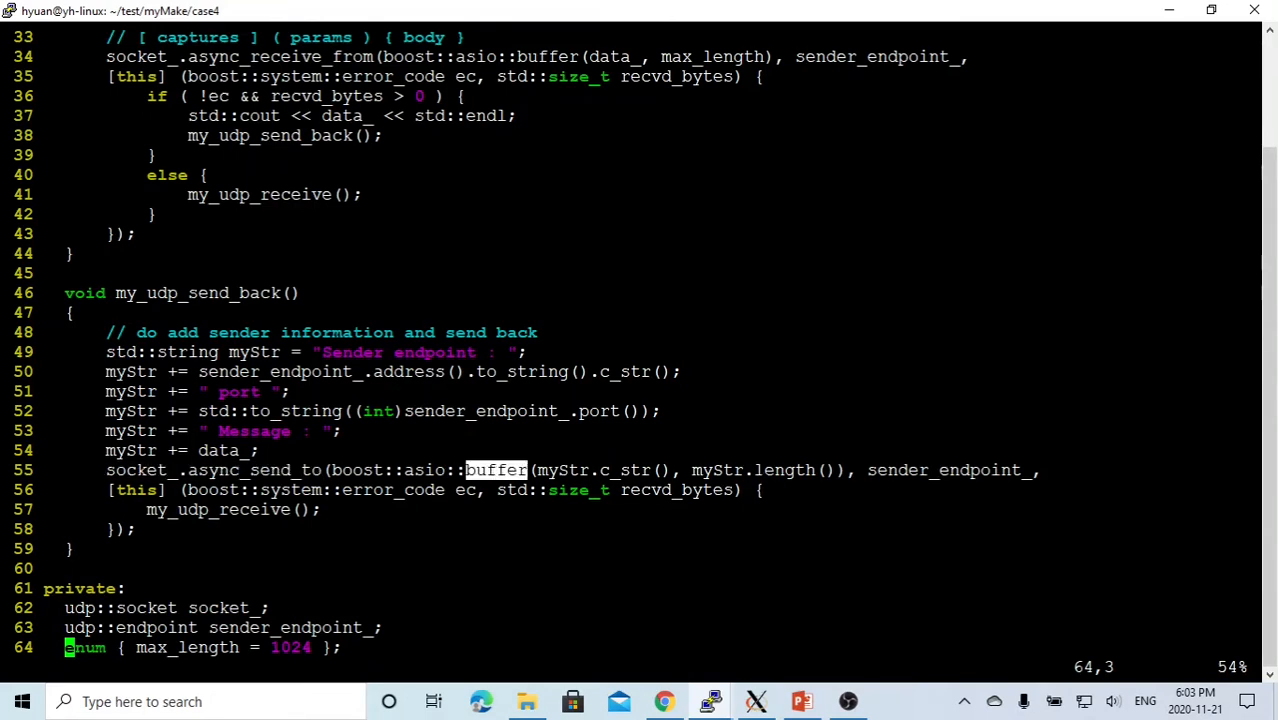
pyautogui.doubleClick(944, 470)
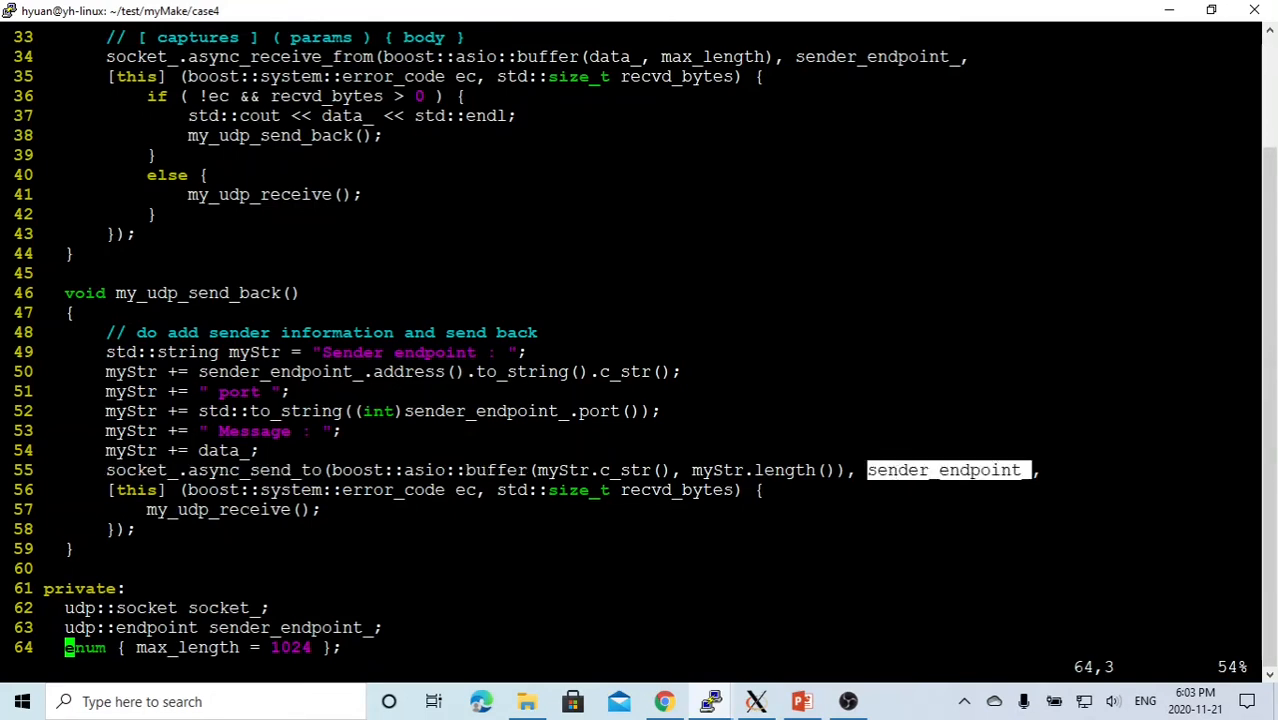
pyautogui.doubleClick(218, 509)
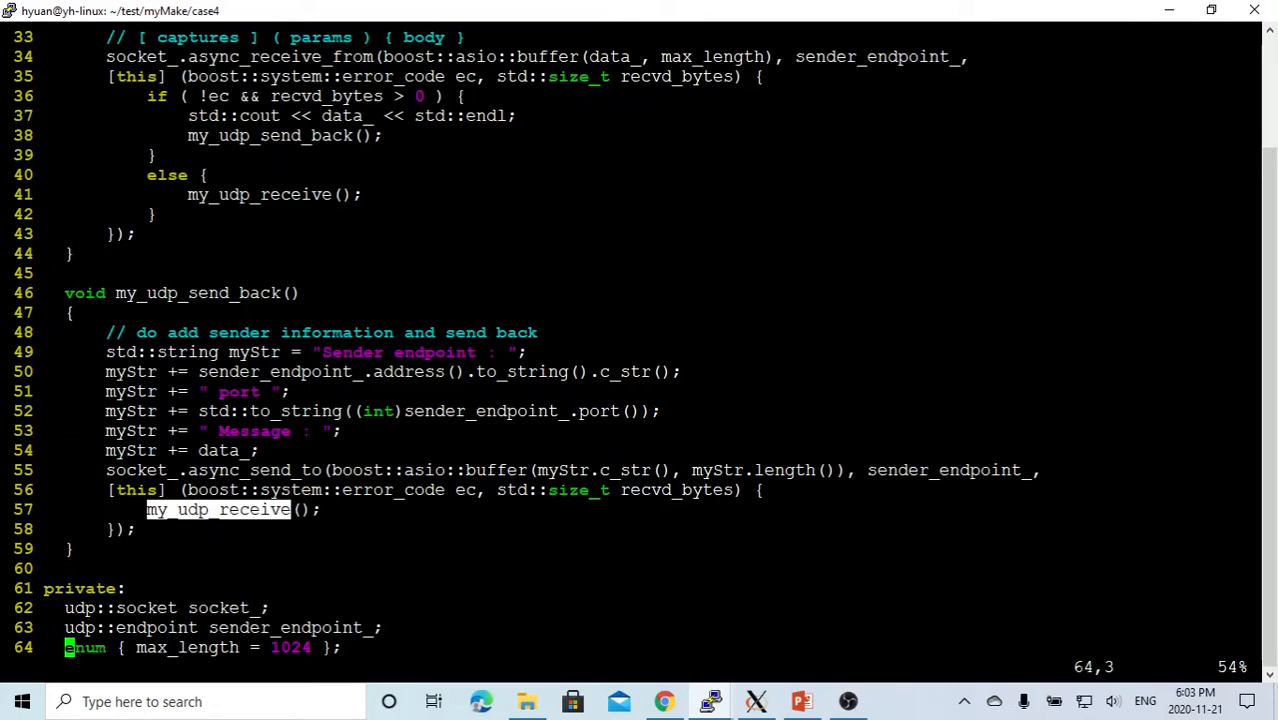
pyautogui.write(':q')
# Quit vi and run make all to build udp_client and udp_server.
pyautogui.press('Return')
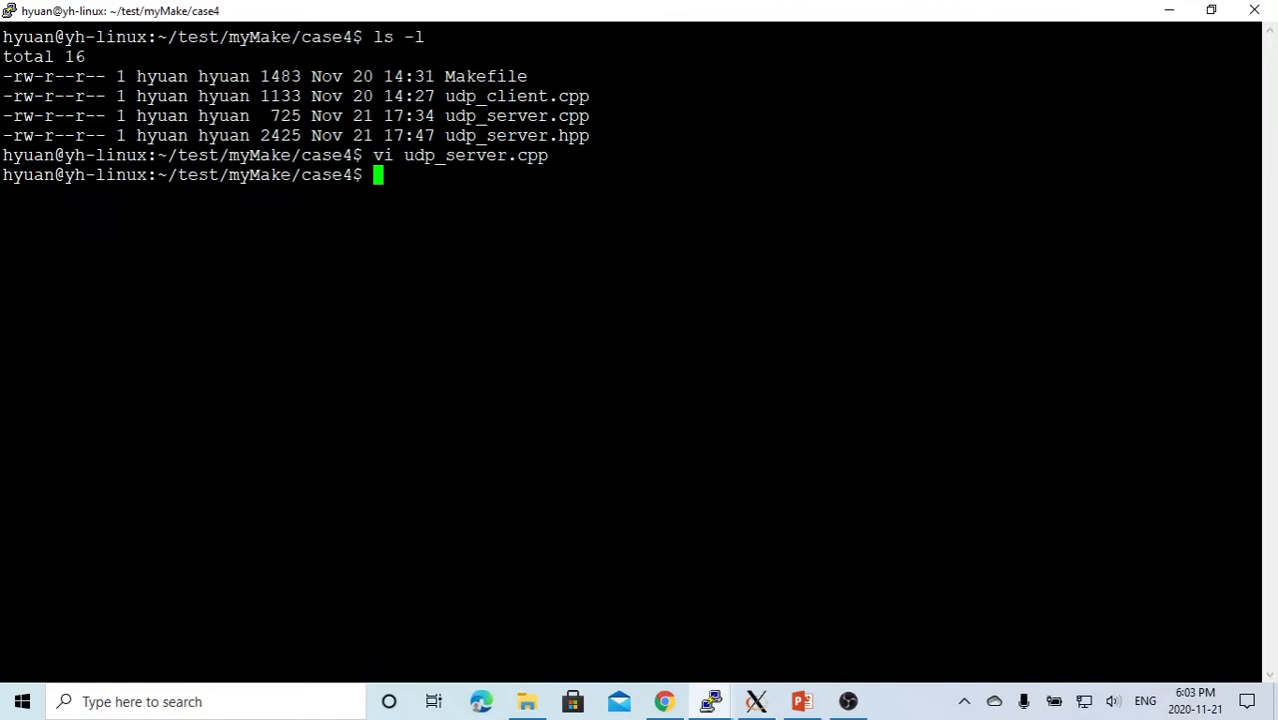
pyautogui.write('make ')
pyautogui.write('clean')
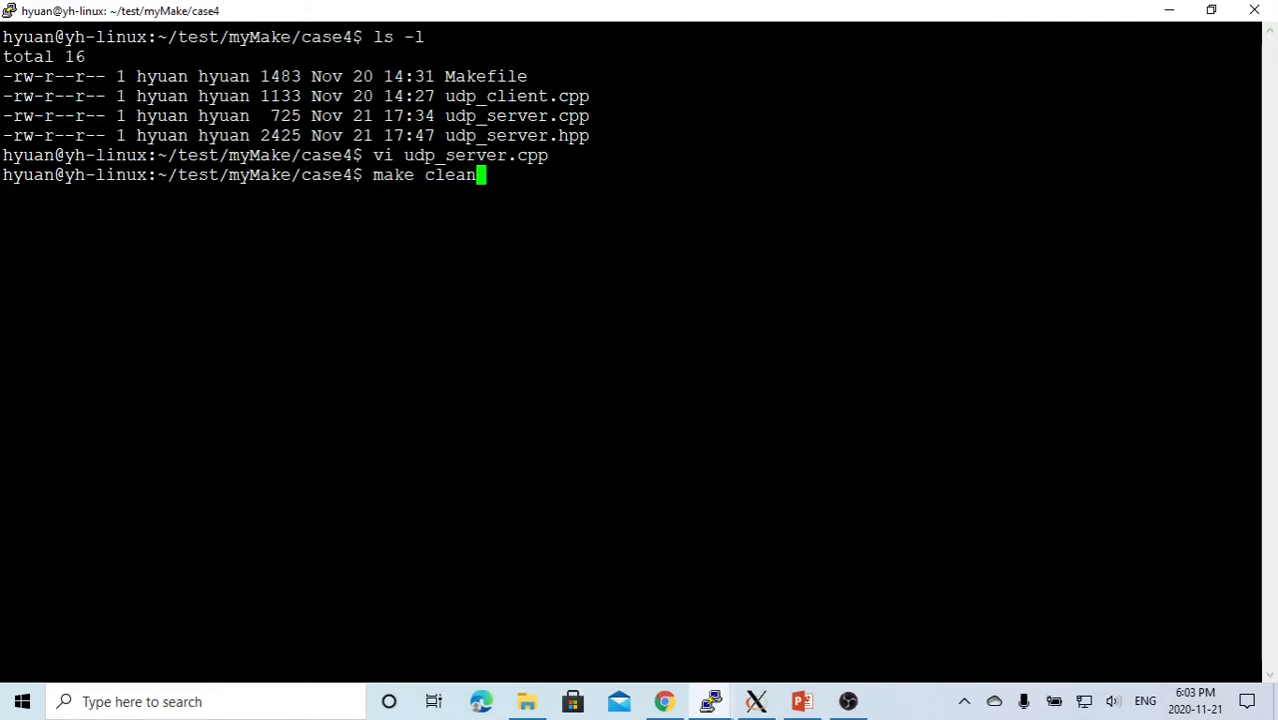
pyautogui.press('BackSpace')
pyautogui.press('BackSpace')
pyautogui.press('BackSpace')
pyautogui.press('BackSpace')
pyautogui.press('BackSpace')
pyautogui.write('a')
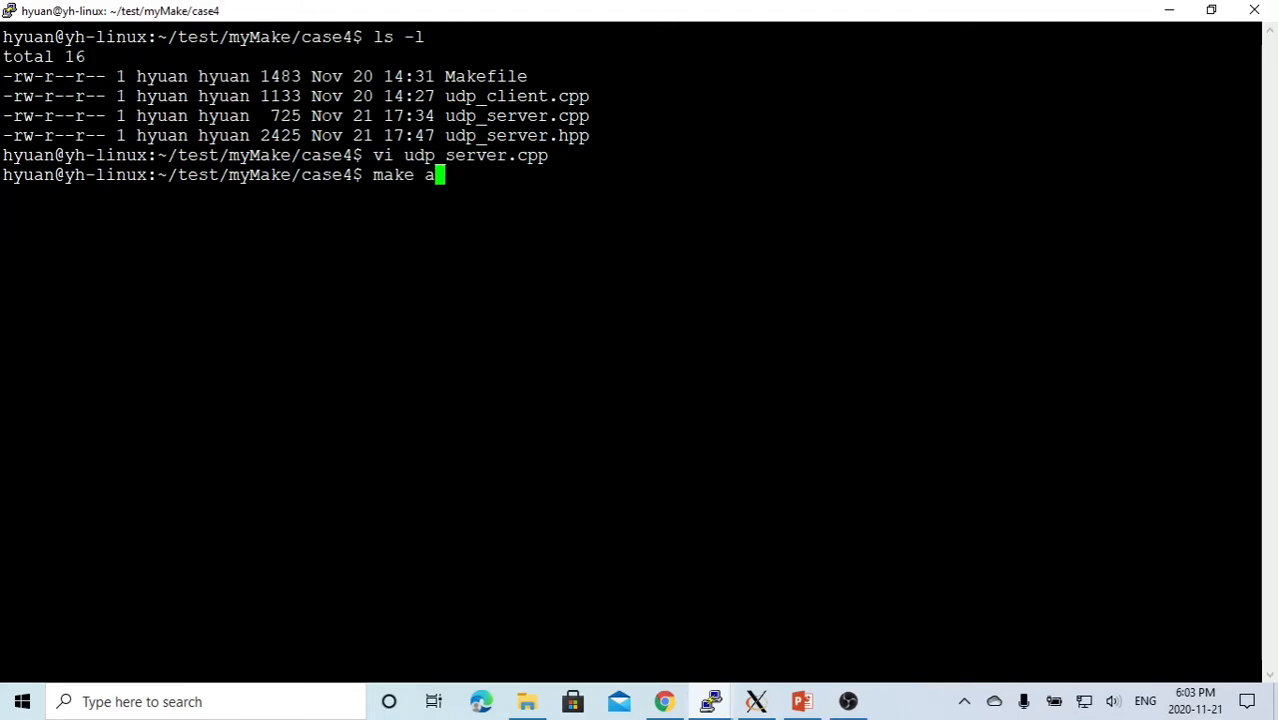
pyautogui.write('ll')
pyautogui.press('Return')
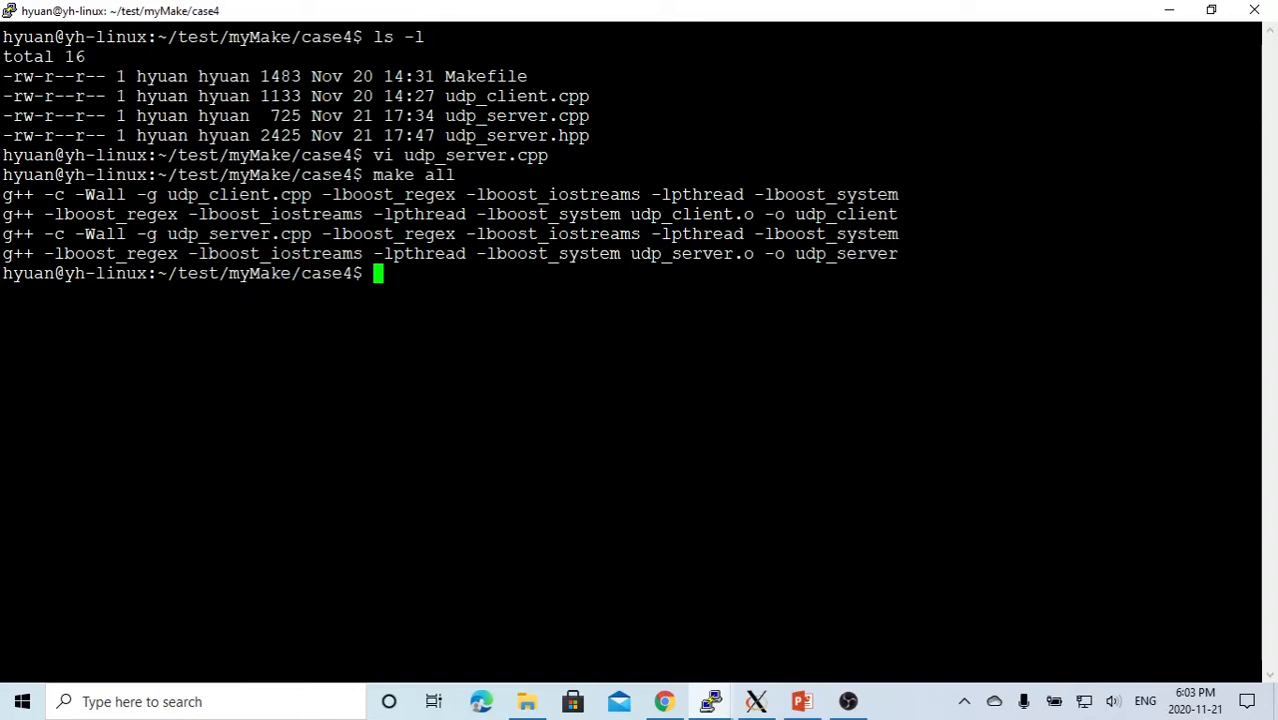
# Paste udp_server from the build output and launch it on port 1234.
pyautogui.doubleClick(846, 253)
pyautogui.rightClick(846, 253)
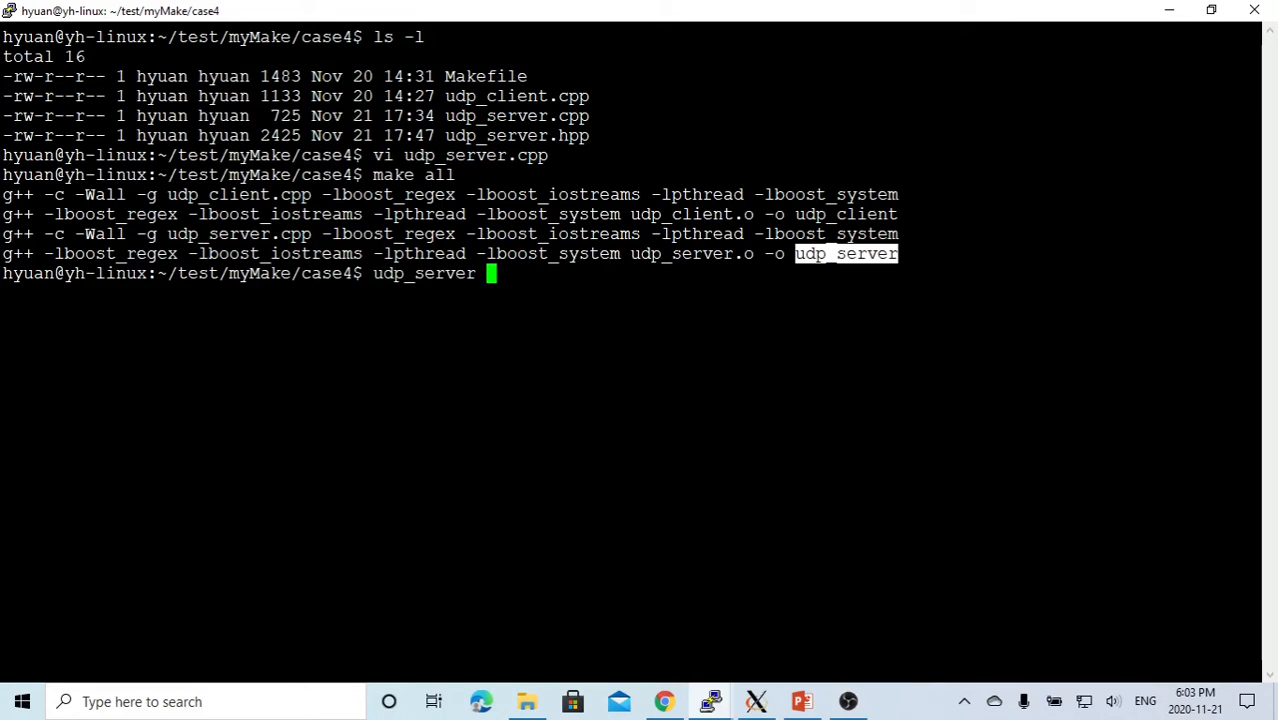
pyautogui.write('1234')
pyautogui.press('Return')
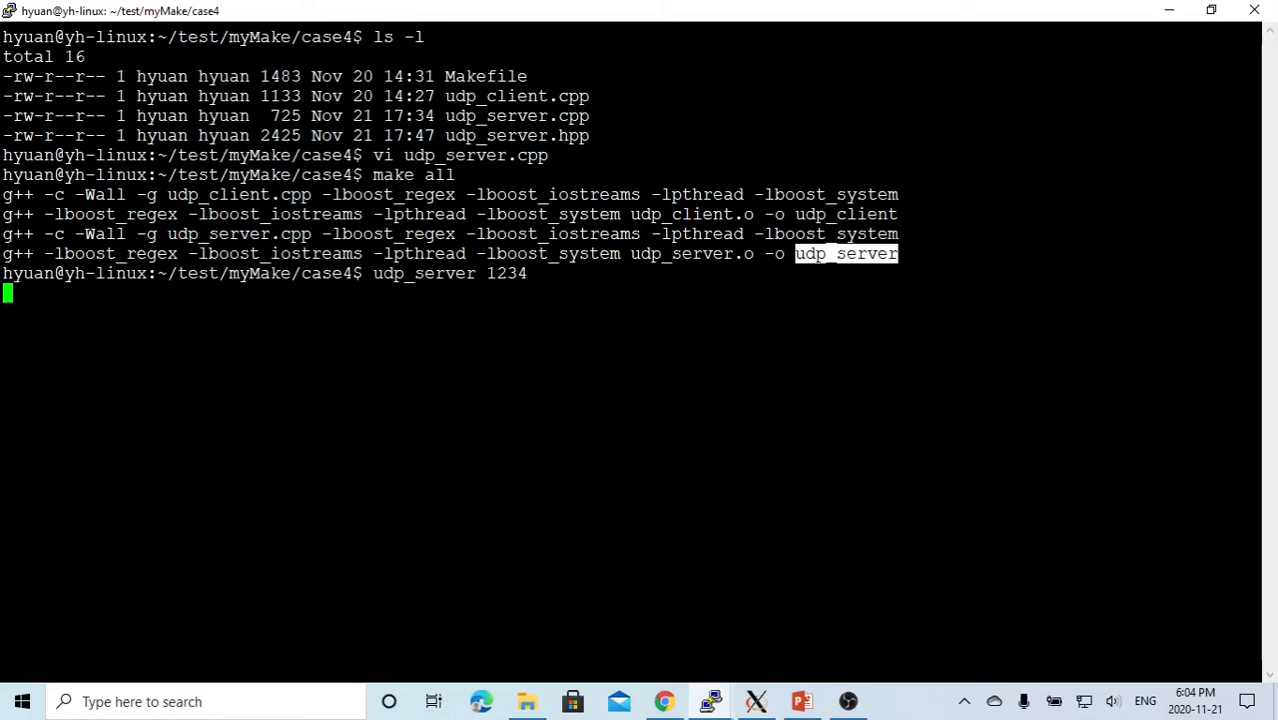
# Switch to the case4 terminal, clear it and list files oldest to newest with ls -ltr.
pyautogui.click(711, 701)
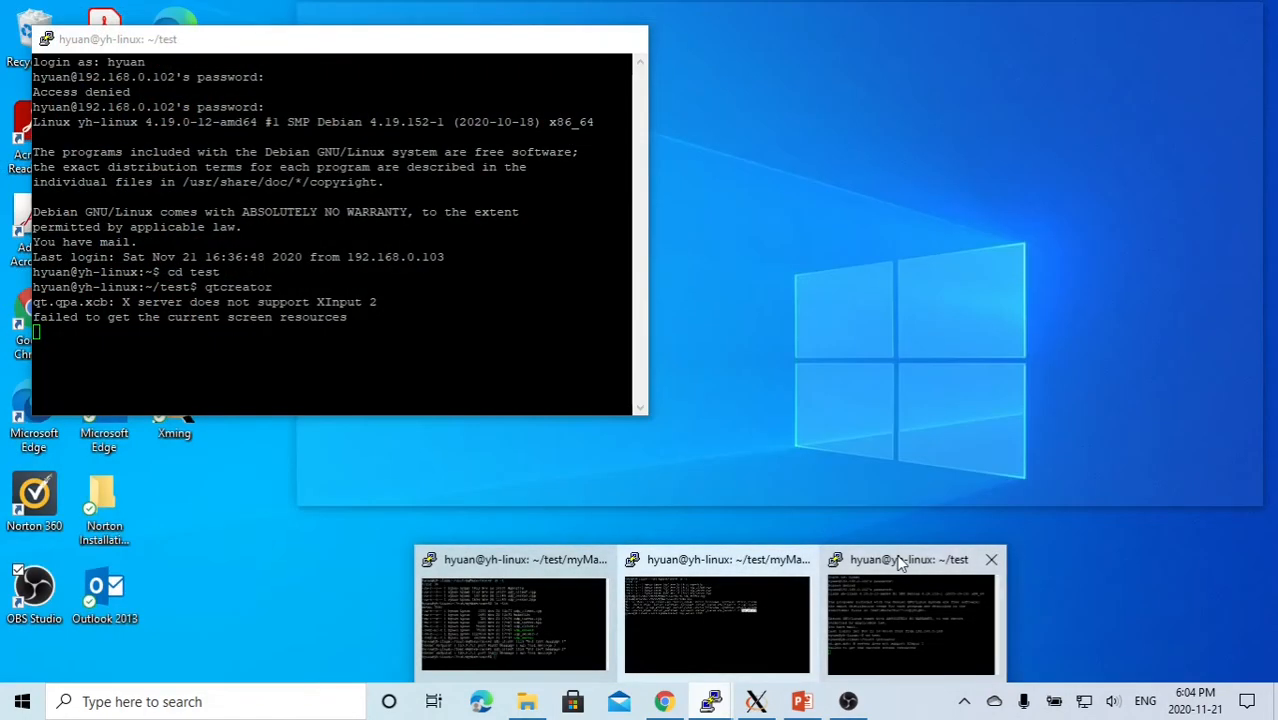
pyautogui.click(899, 565)
pyautogui.click(711, 701)
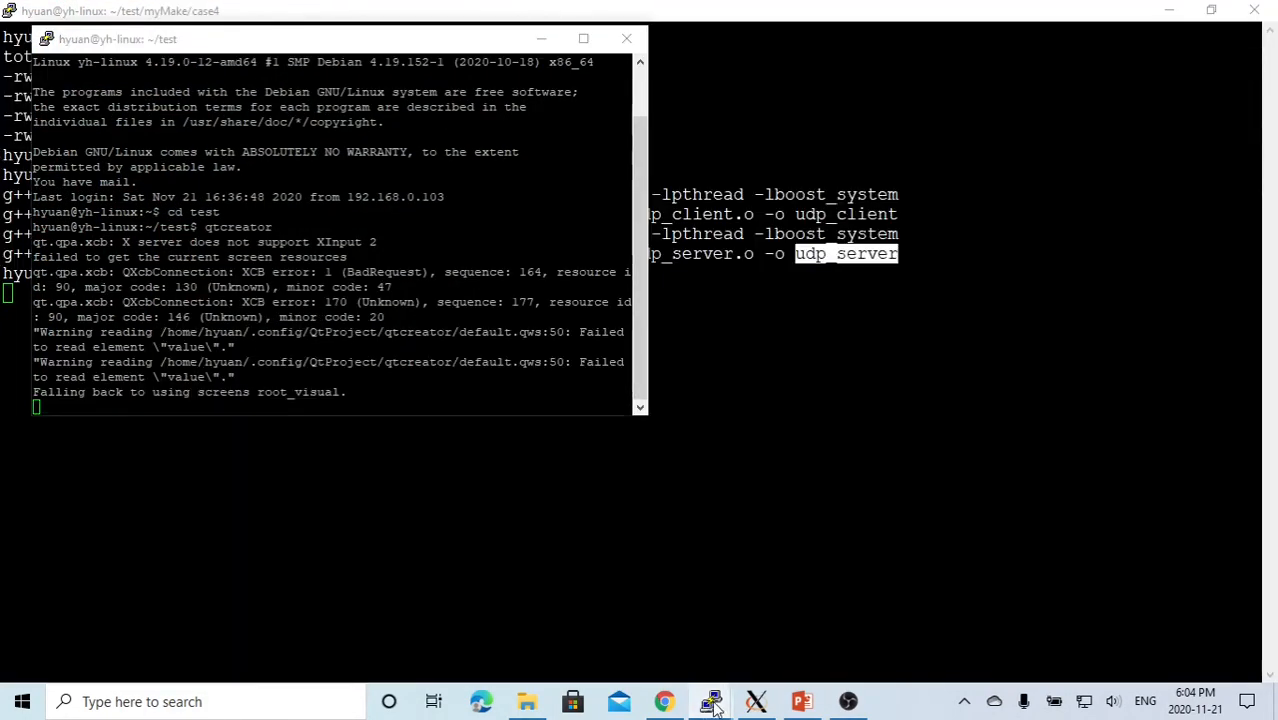
pyautogui.click(557, 588)
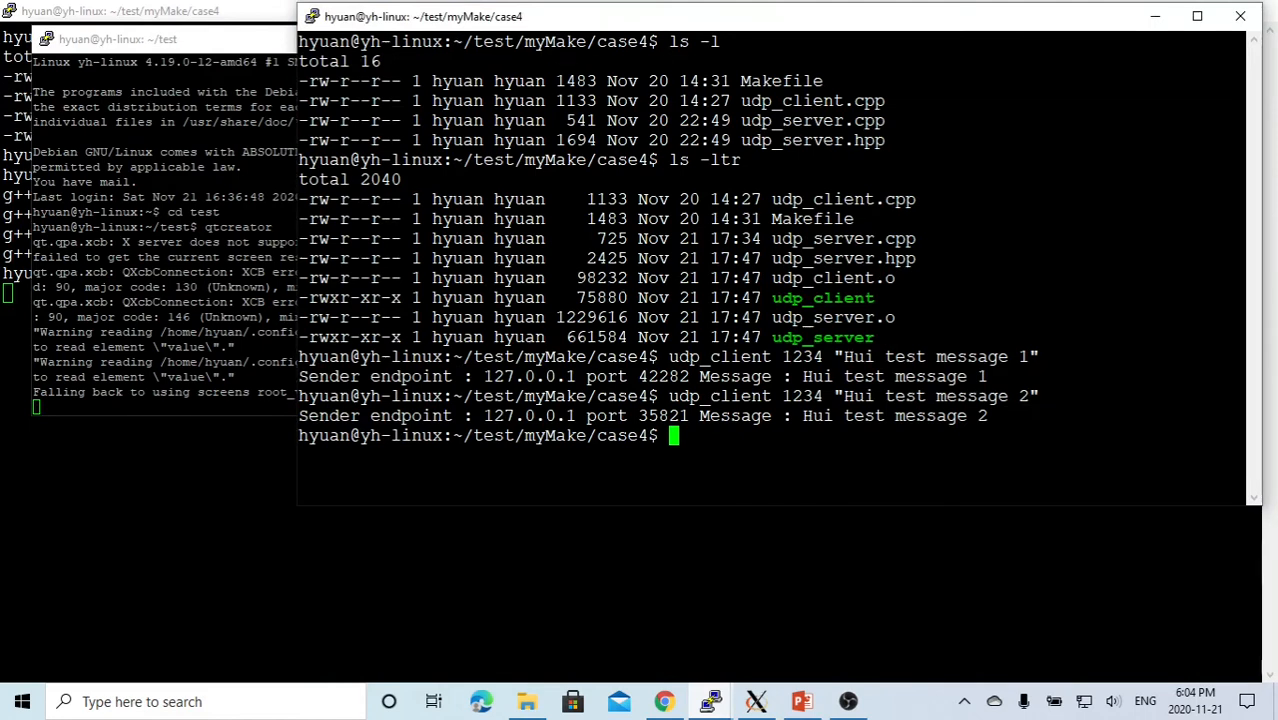
pyautogui.write('clear')
pyautogui.press('Return')
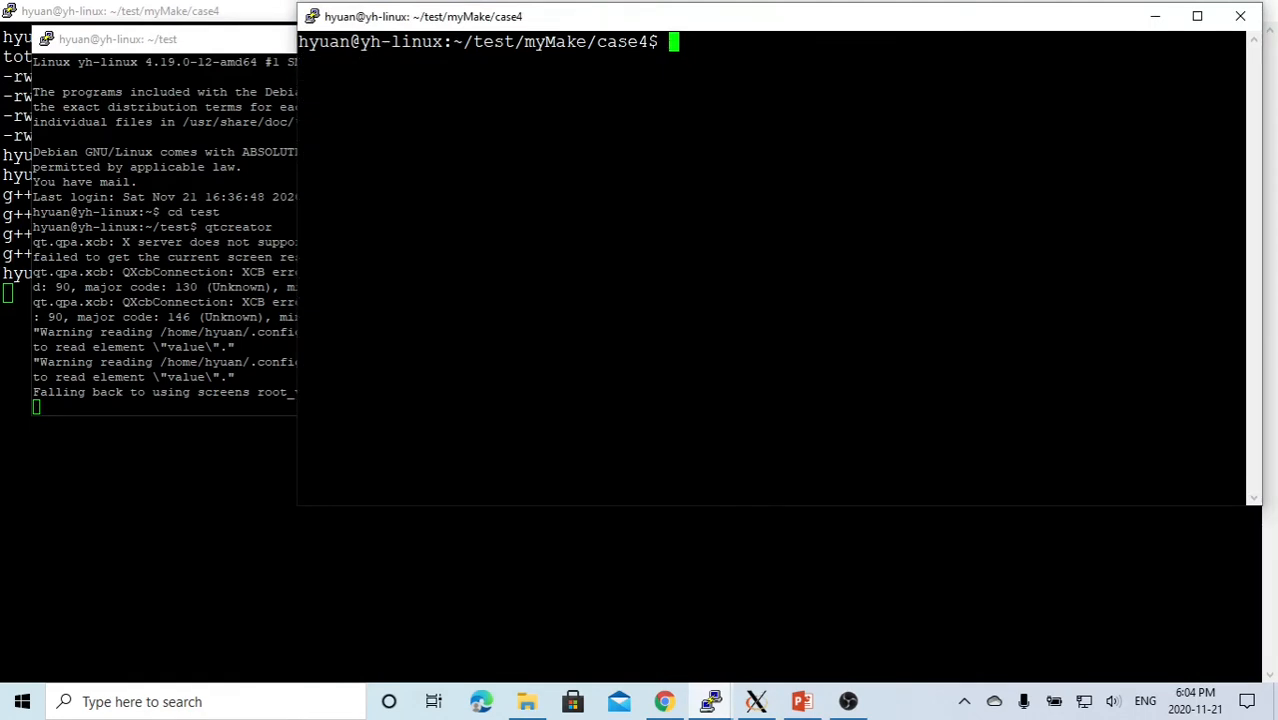
pyautogui.write('ls -l')
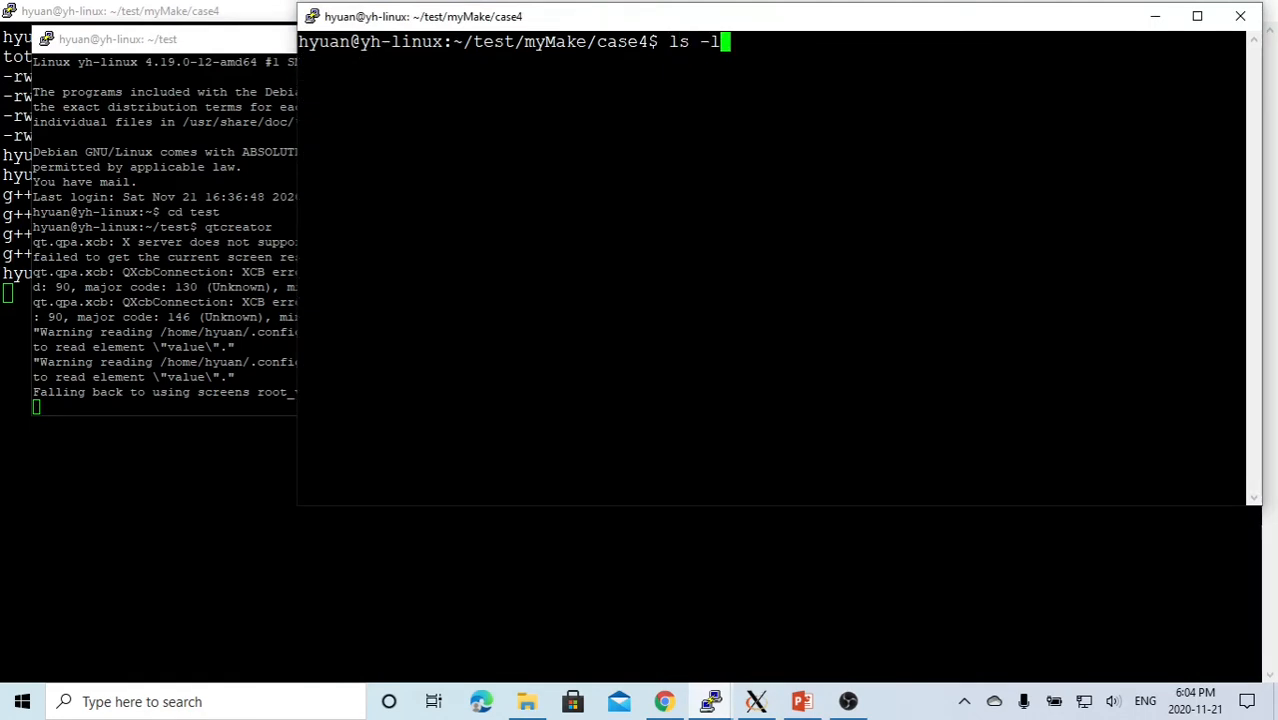
pyautogui.write('tr')
pyautogui.press('Return')
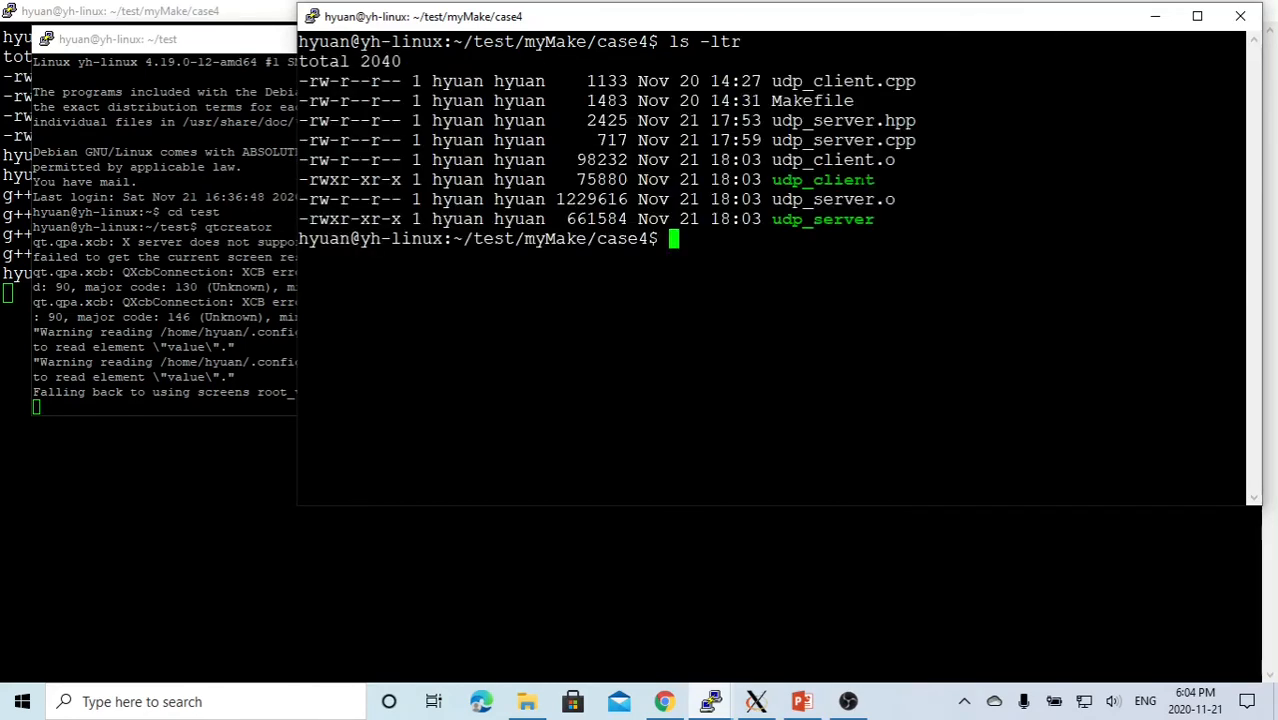
# Paste udp_client at the prompt for port 1234, then switch to the server terminal.
pyautogui.doubleClick(860, 180)
pyautogui.rightClick(860, 180)
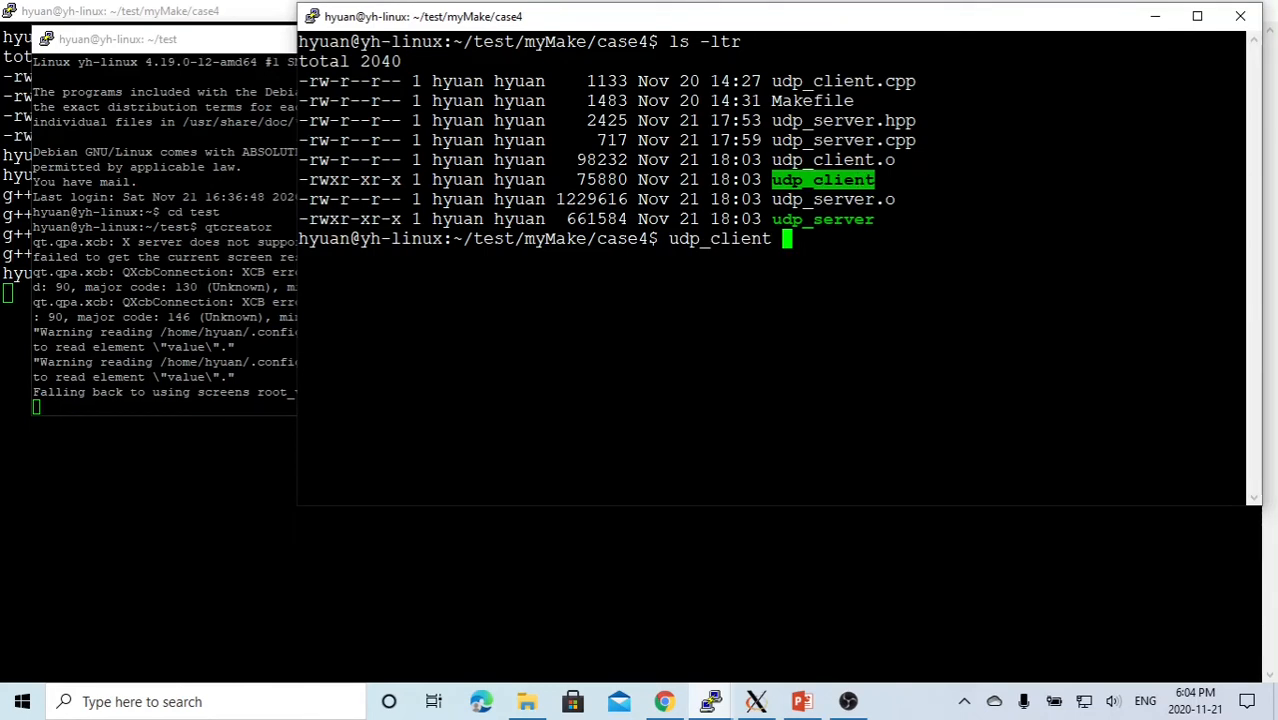
pyautogui.write('1234 ')
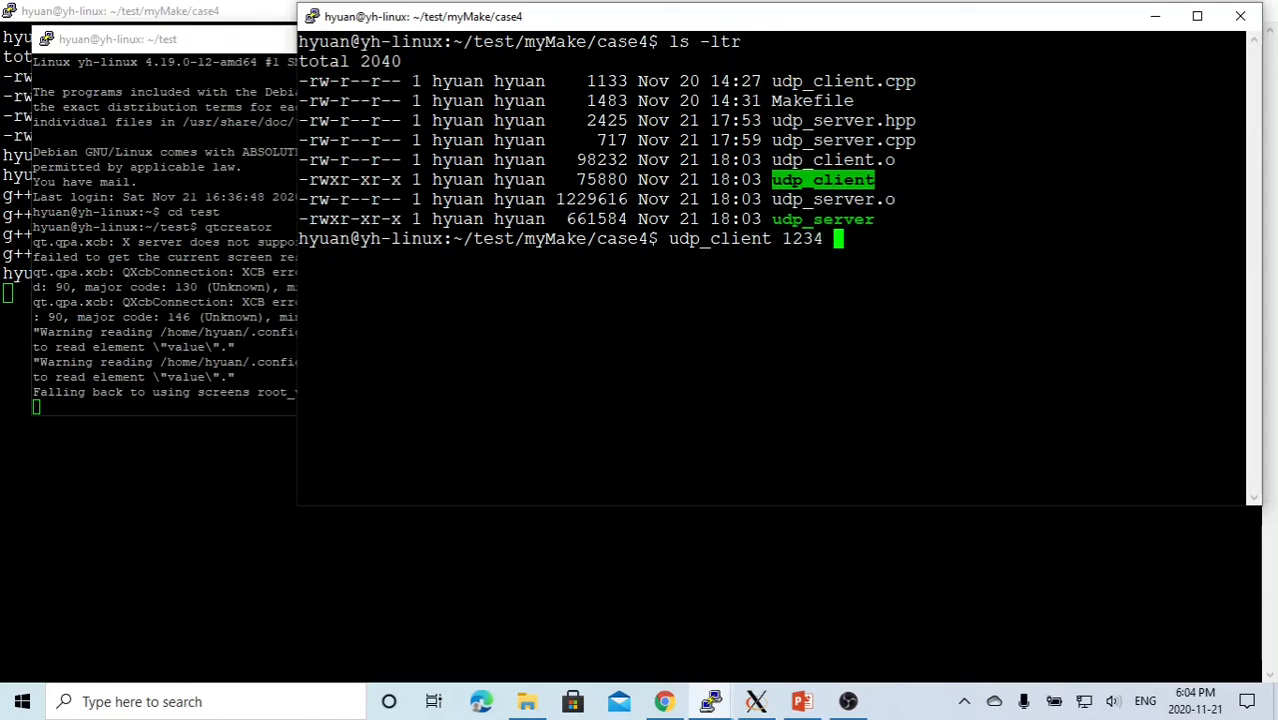
pyautogui.write('"')
pyautogui.hotkey('alt', 'Tab')
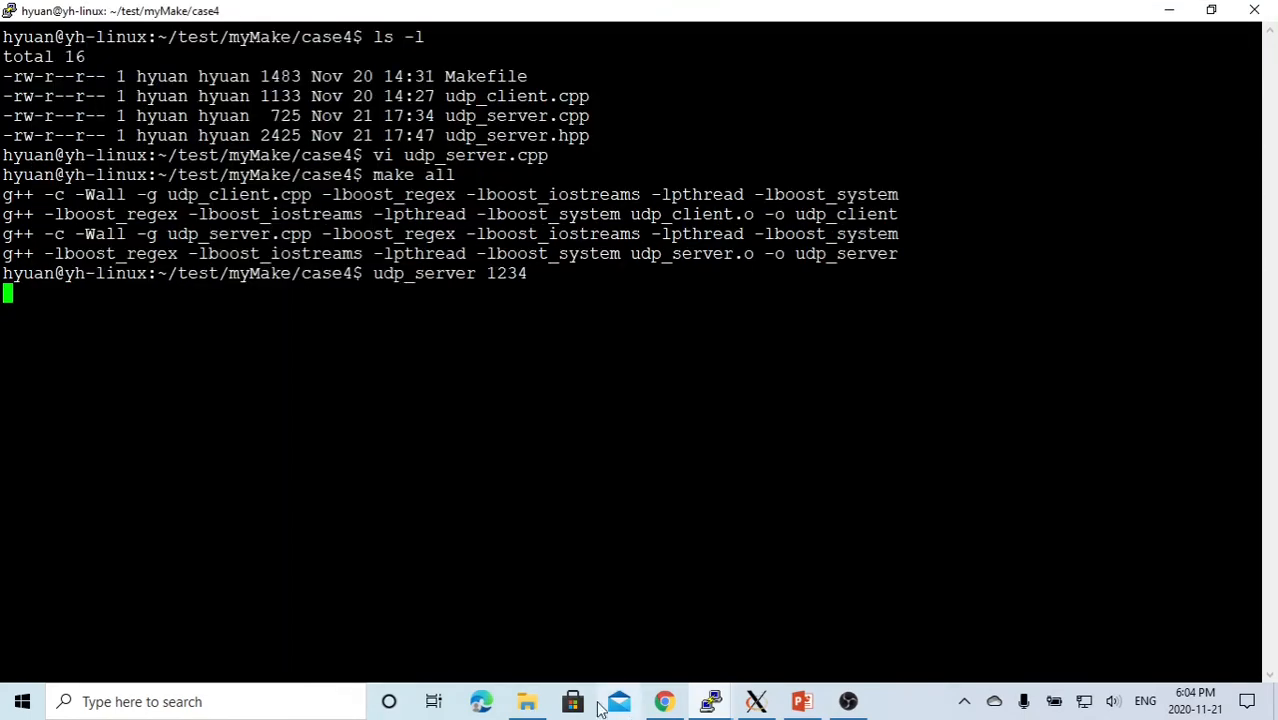
# Send 'Hui test message 1' with udp_client 1234 and confirm the echo from 127.0.0.1.
pyautogui.click(710, 701)
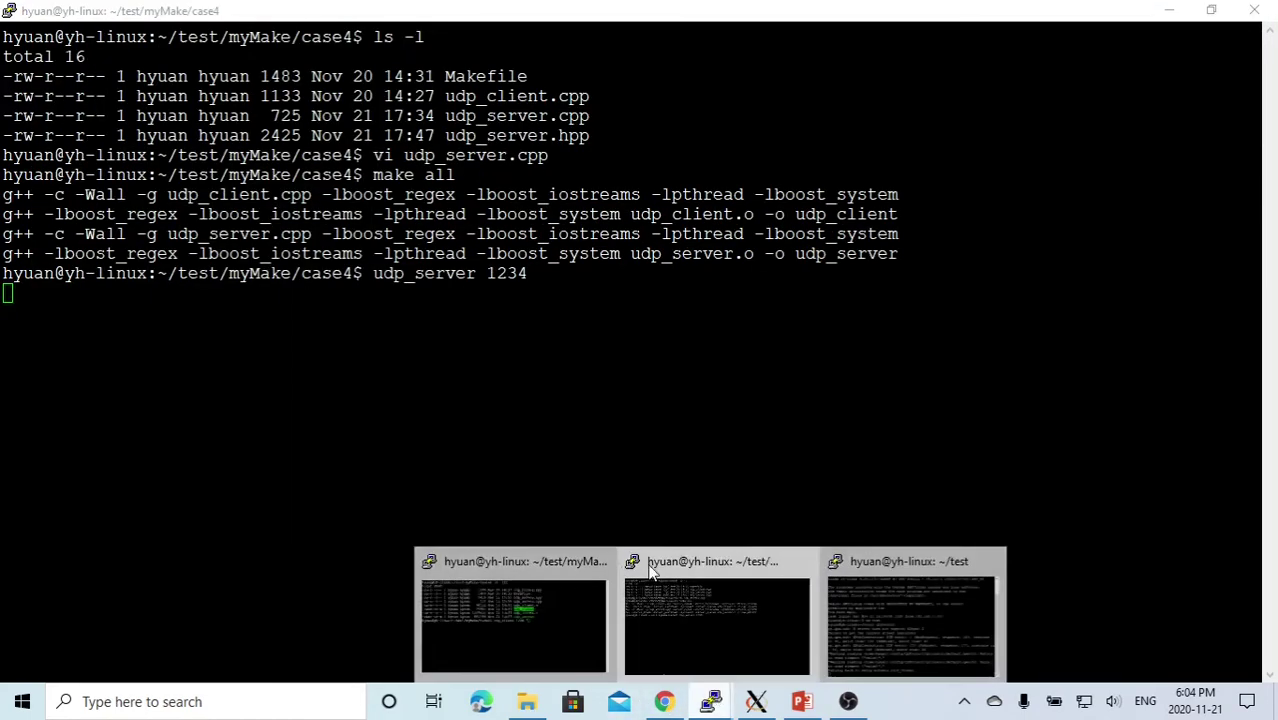
pyautogui.click(565, 575)
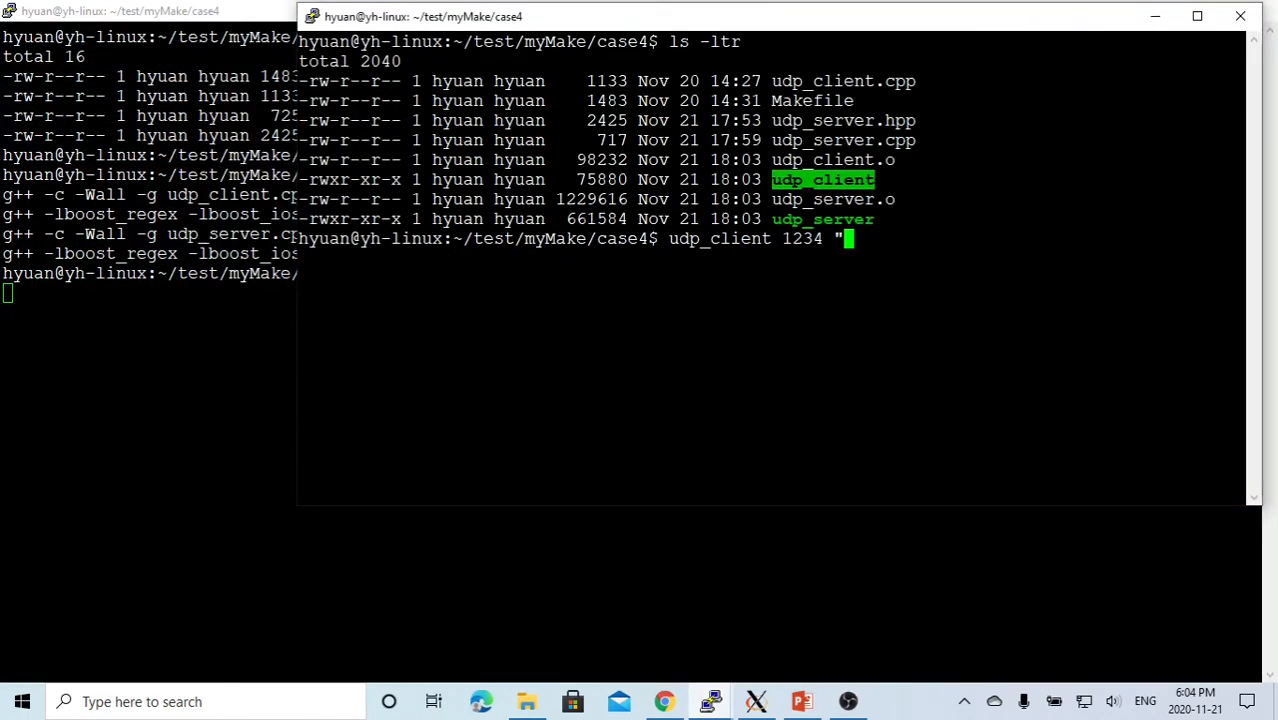
pyautogui.write('Hui test ')
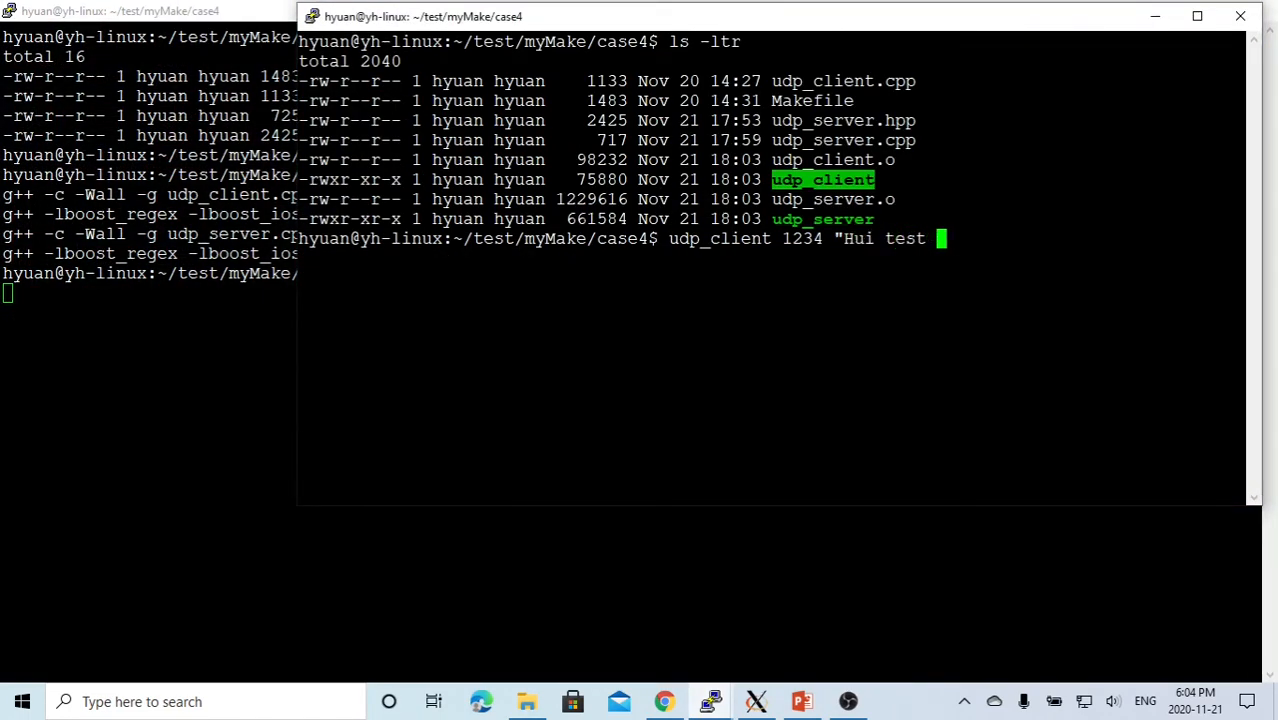
pyautogui.write('message ')
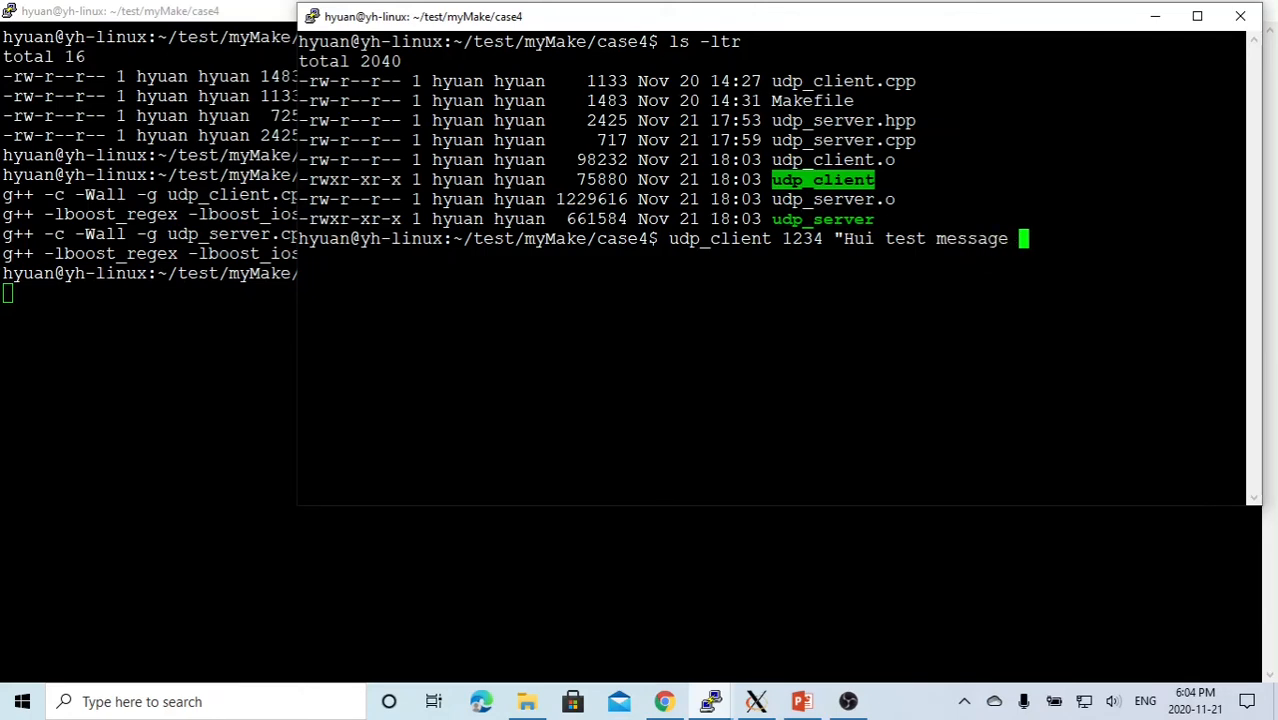
pyautogui.write('1"')
pyautogui.press('Return')
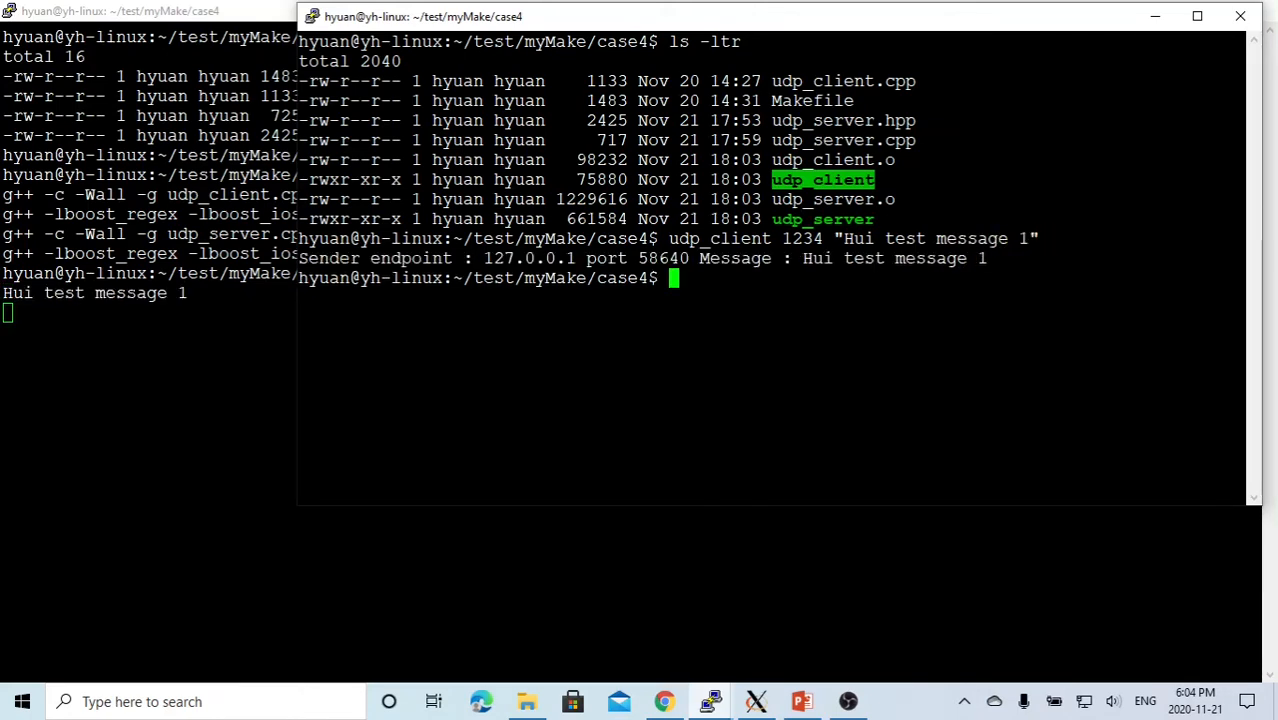
pyautogui.click(64, 292)
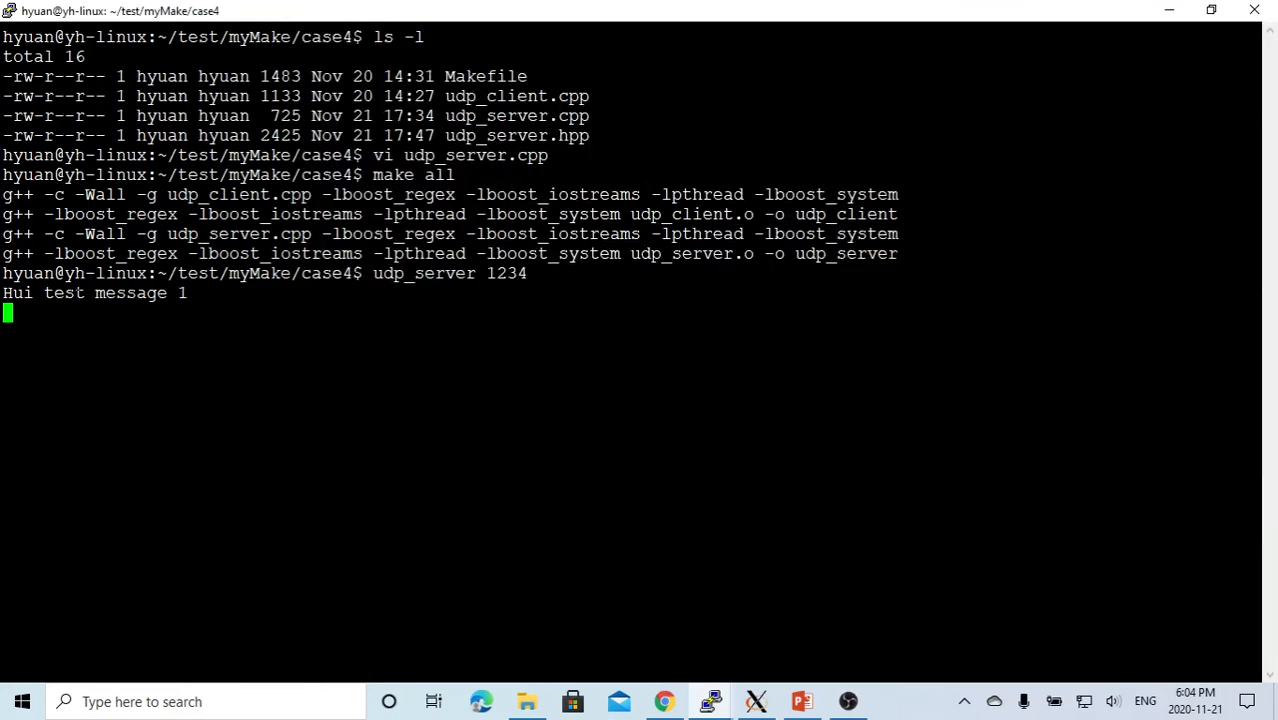
pyautogui.doubleClick(64, 292)
pyautogui.moveTo(711, 701)
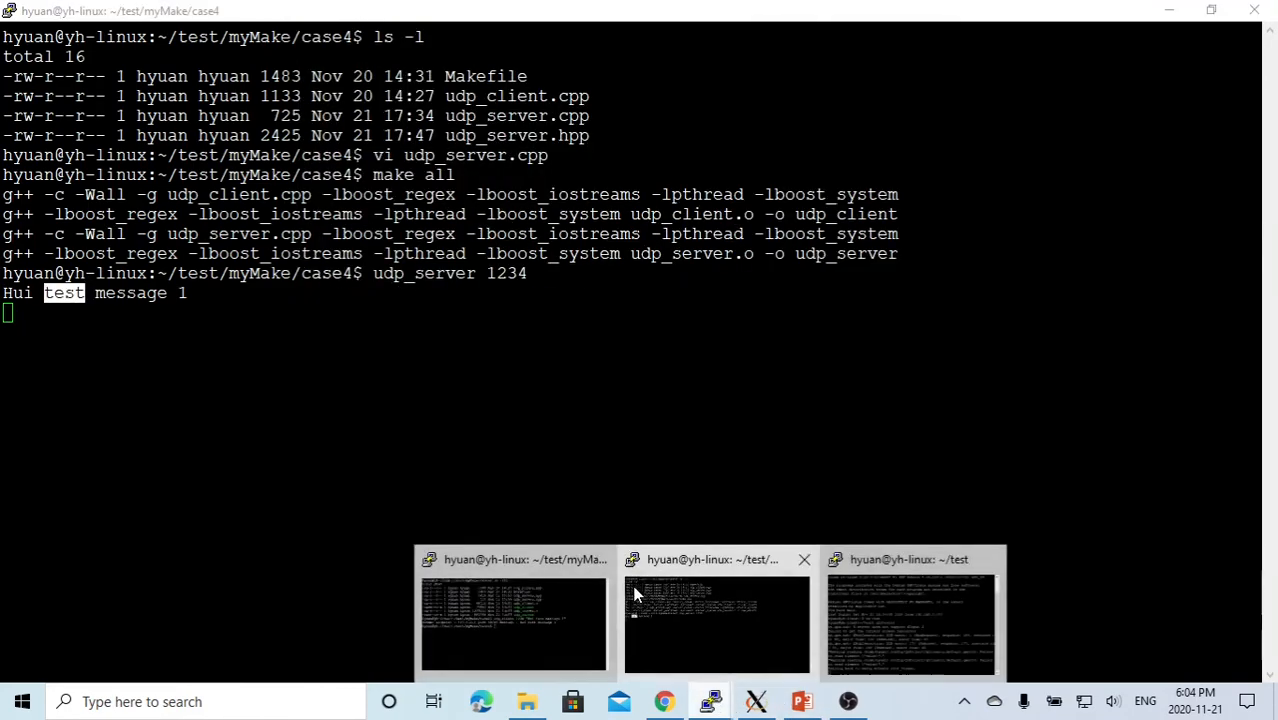
pyautogui.click(720, 605)
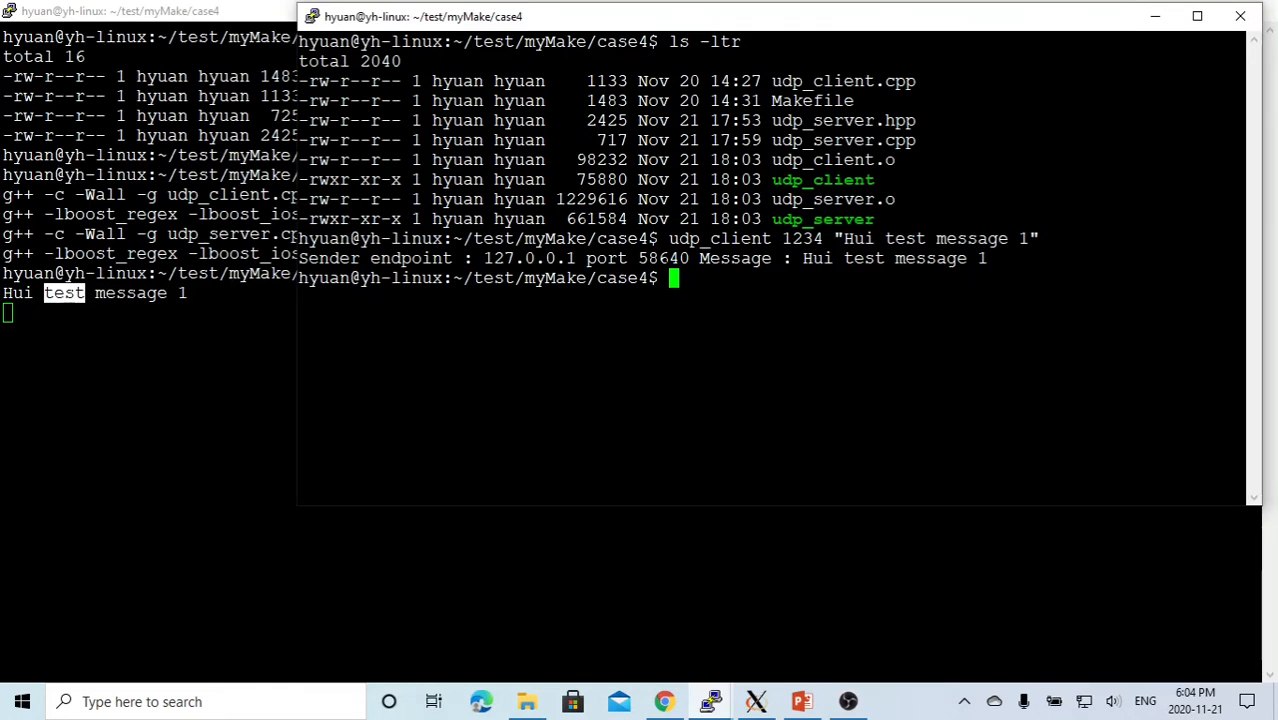
pyautogui.doubleClick(664, 258)
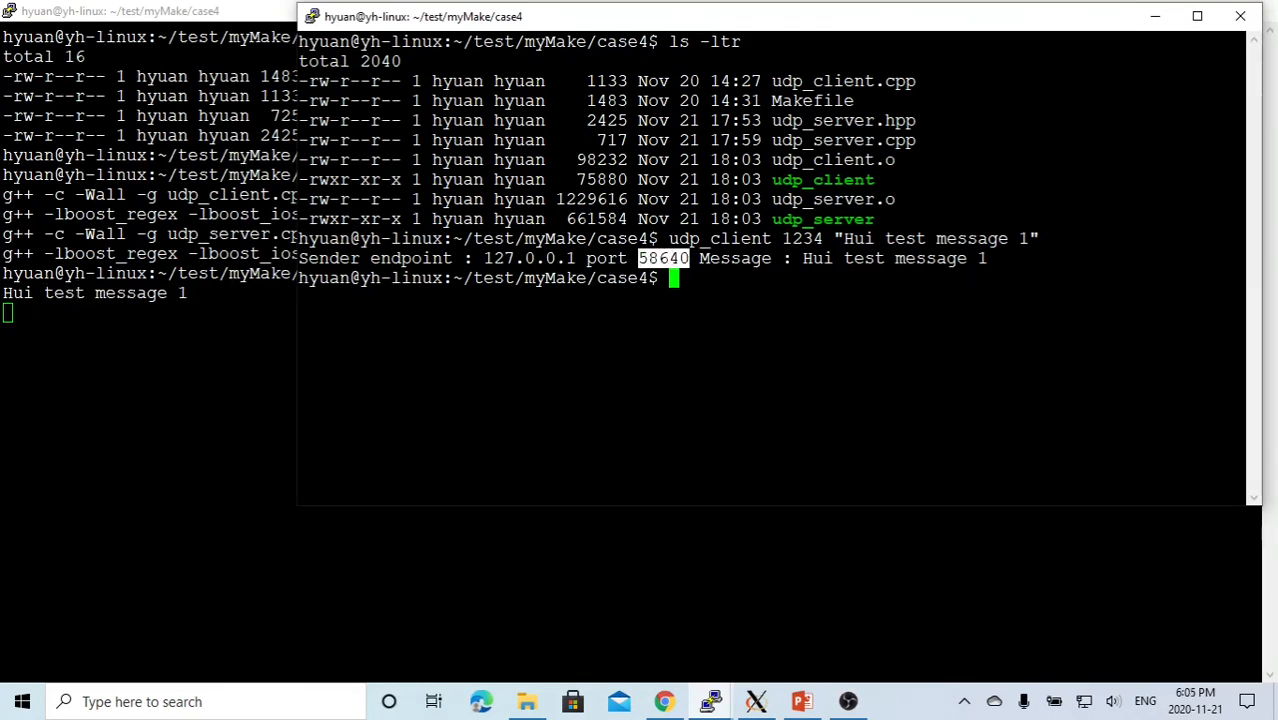
pyautogui.doubleClick(529, 258)
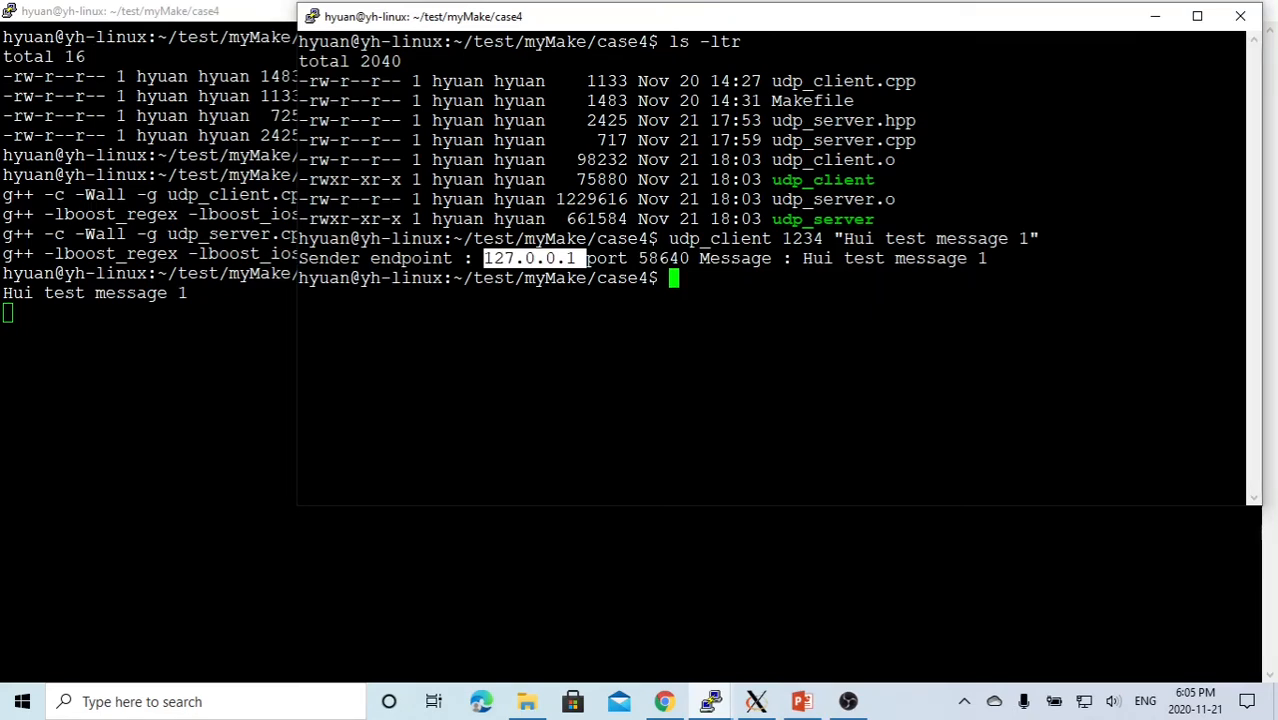
# Recall the command, change it to 'Hui test message 2', send it and check the reply's sender endpoint.
pyautogui.press('Up')
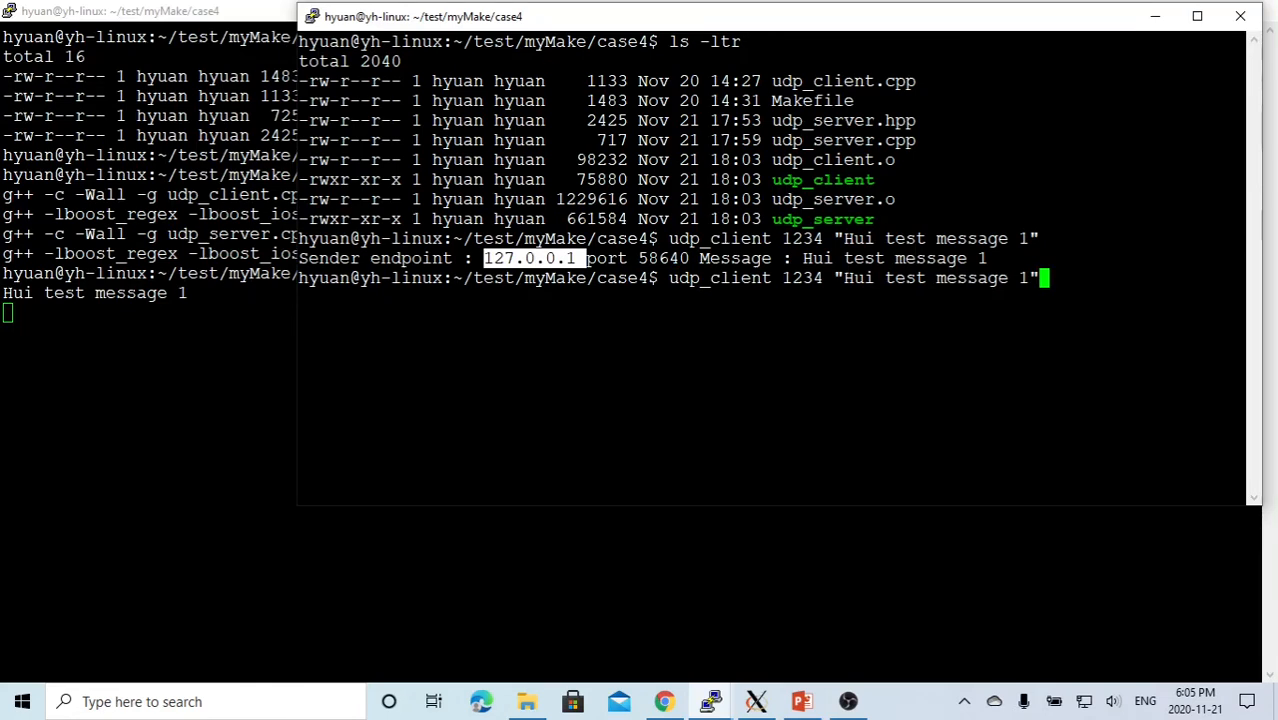
pyautogui.press('BackSpace')
pyautogui.press('BackSpace')
pyautogui.write('2')
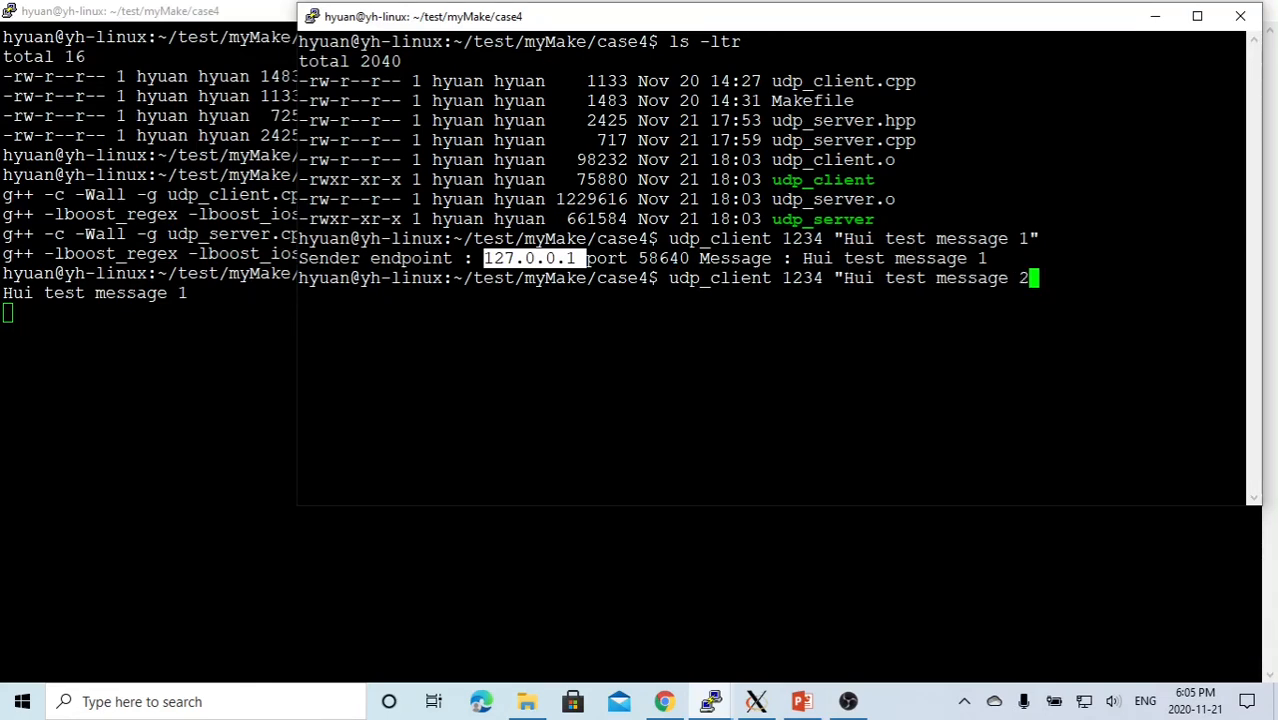
pyautogui.write('"')
pyautogui.press('Return')
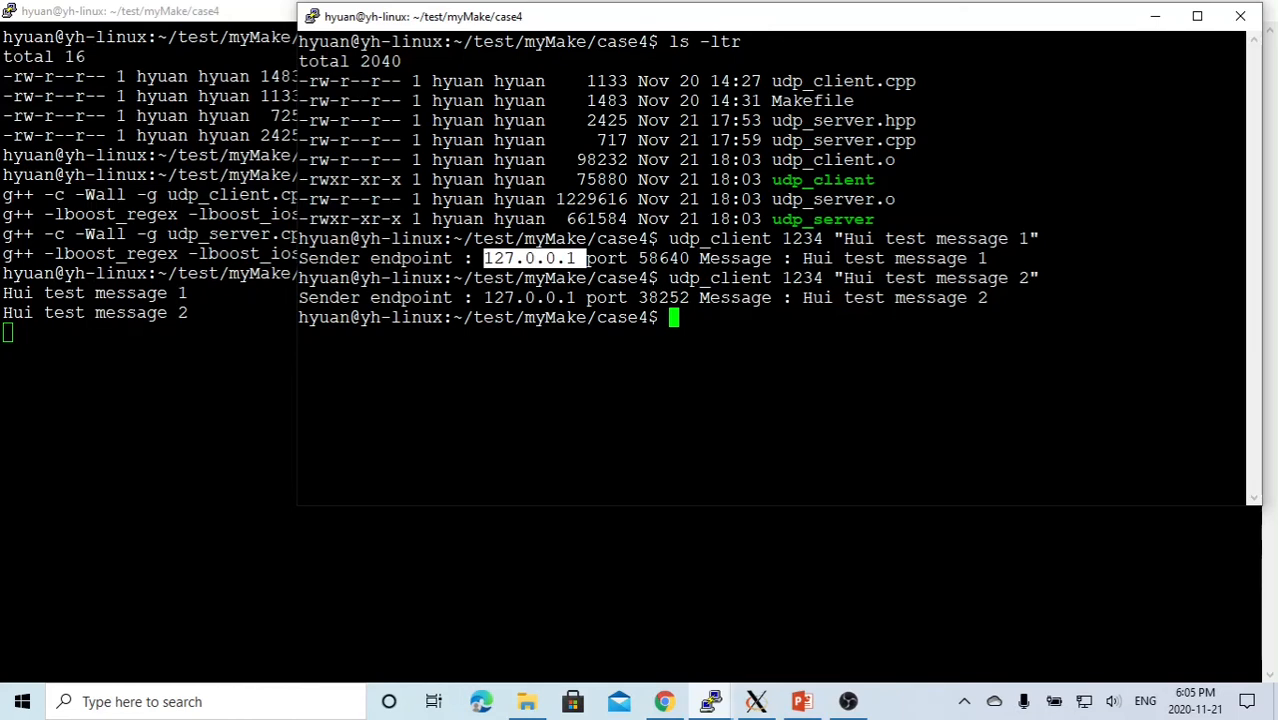
pyautogui.moveTo(772, 297); pyautogui.dragTo(344, 298)
pyautogui.click(654, 297)
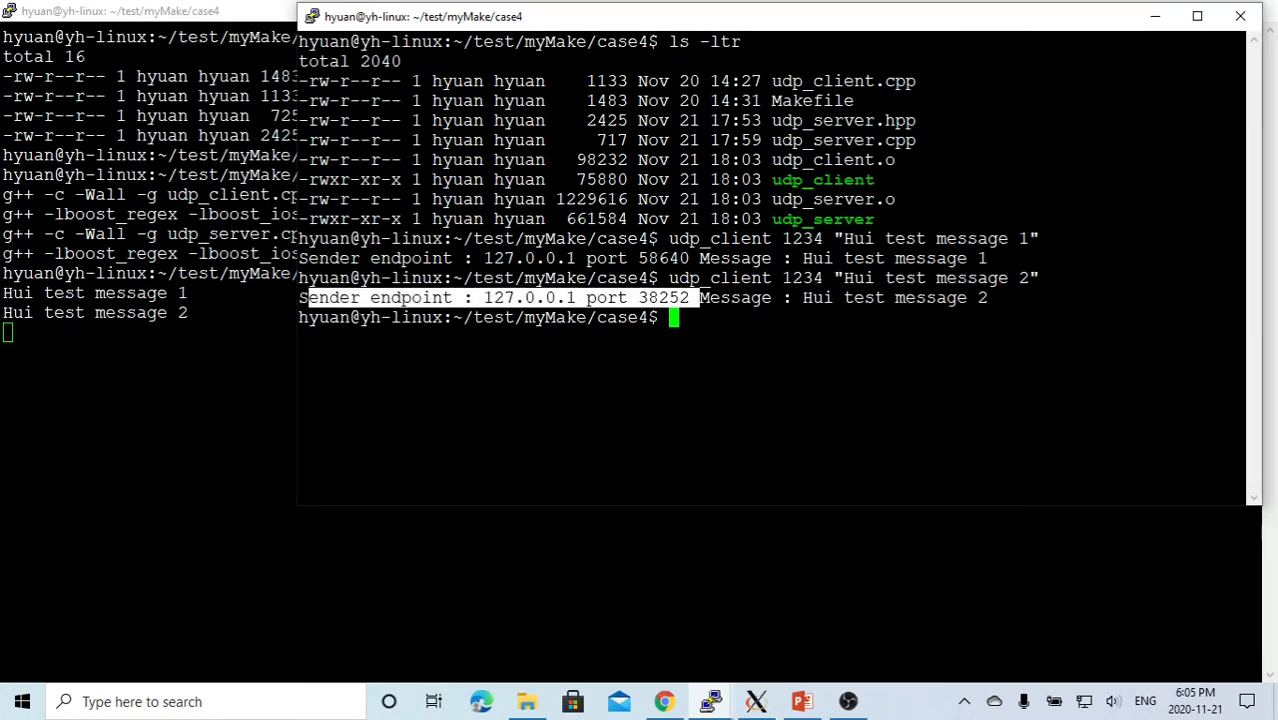
pyautogui.click(802, 701)
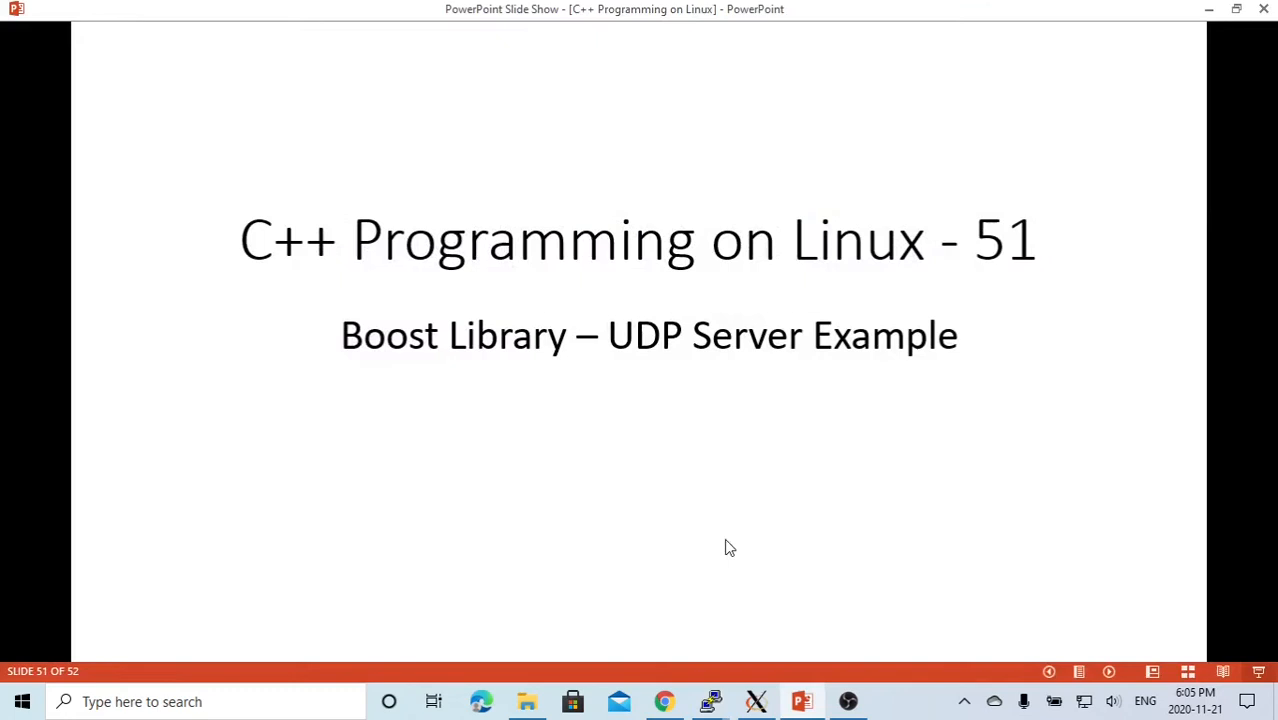